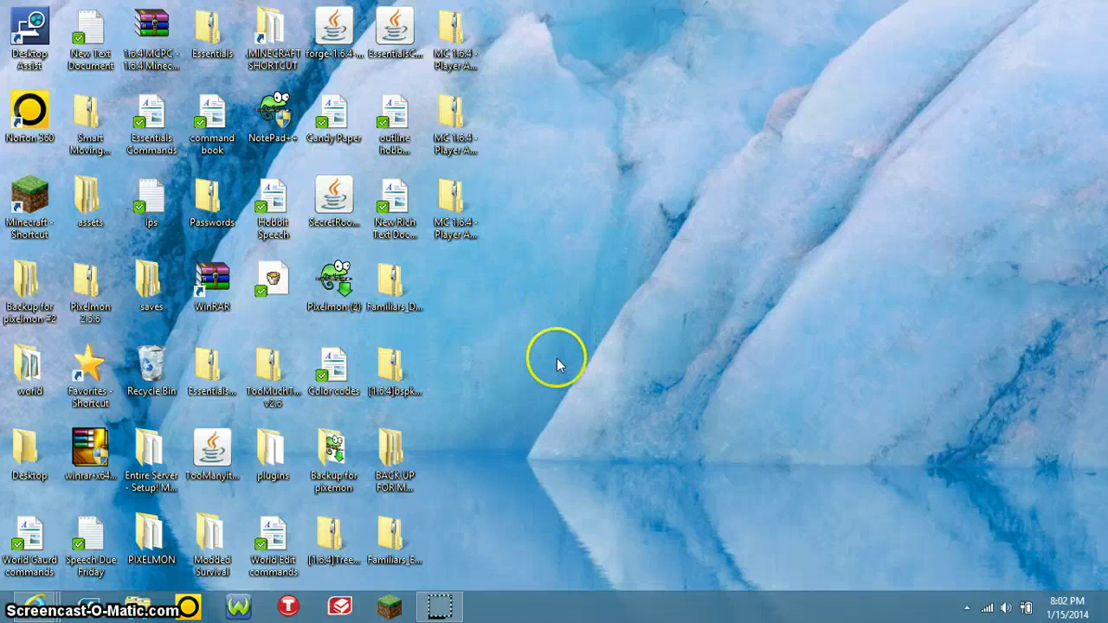
Step: Create a new folder named Server on the desktop
right_click(530, 338)
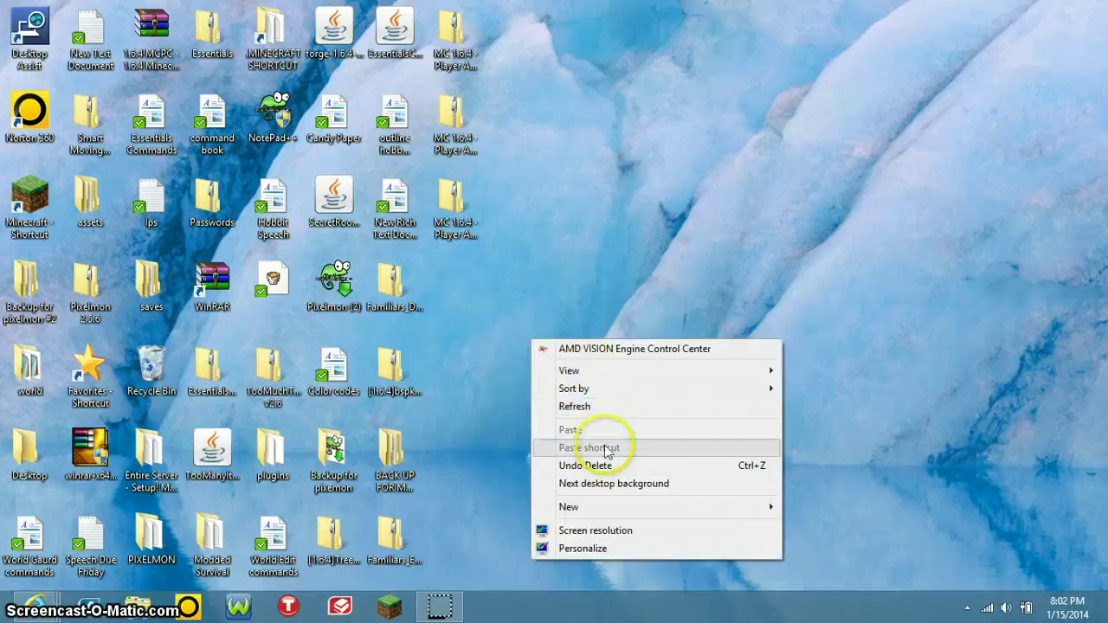
mouse_move(597, 511)
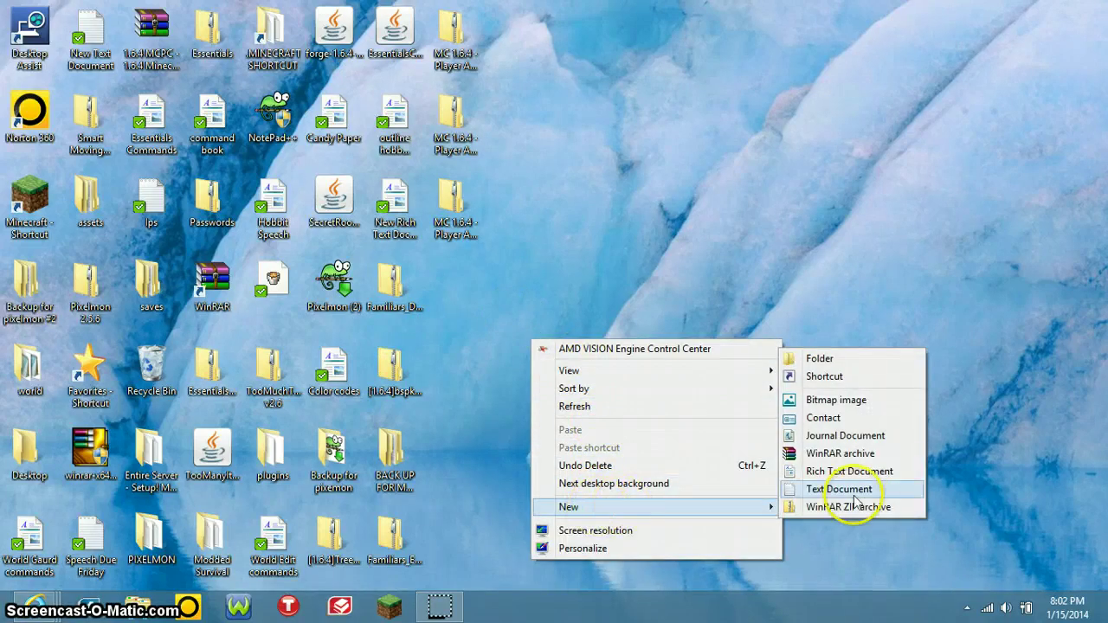
left_click(822, 358)
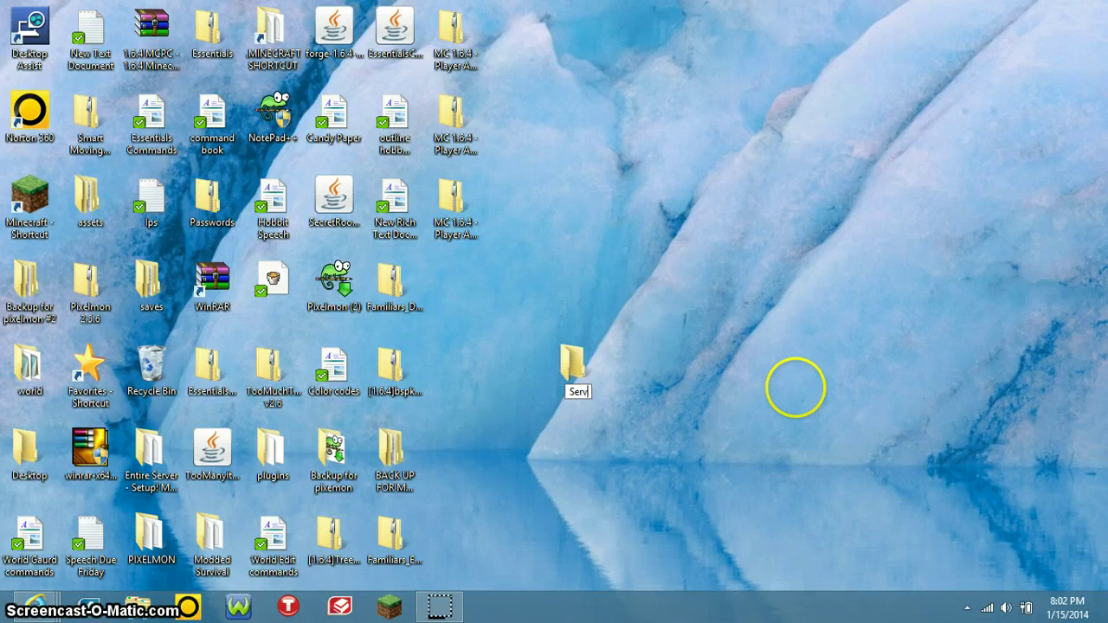
type("Server")
key("Return")
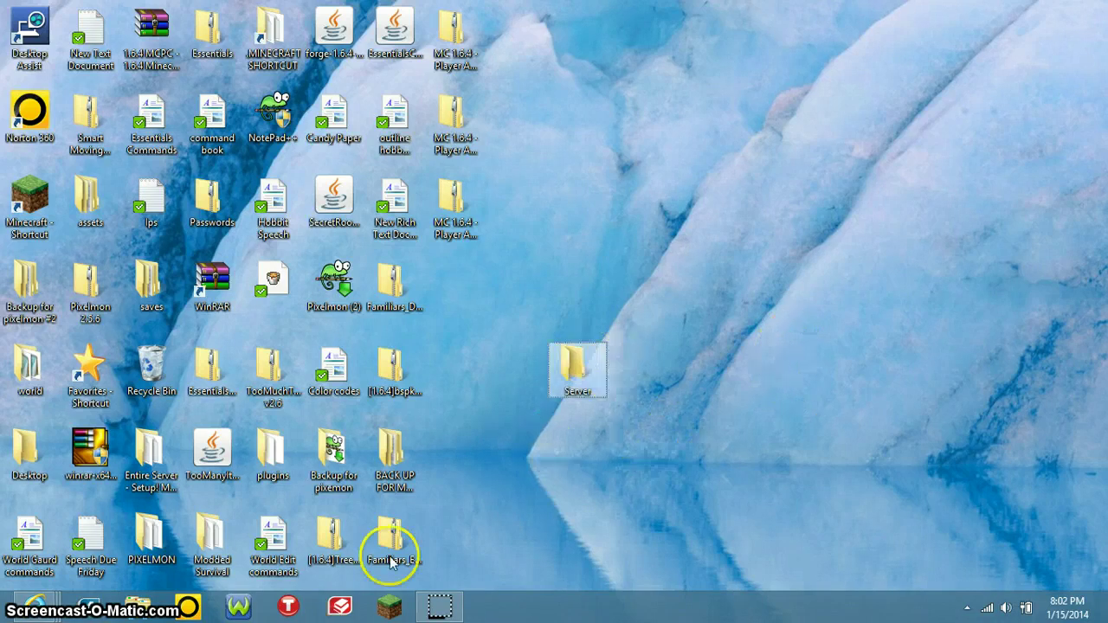
left_click(569, 494)
Step: Switch to the MCPC-Plus-164 page in Internet Explorer and download mcpc-plus-1.6.4-R2.1-forge965-B208.jar, saving it to disk
left_click(95, 606)
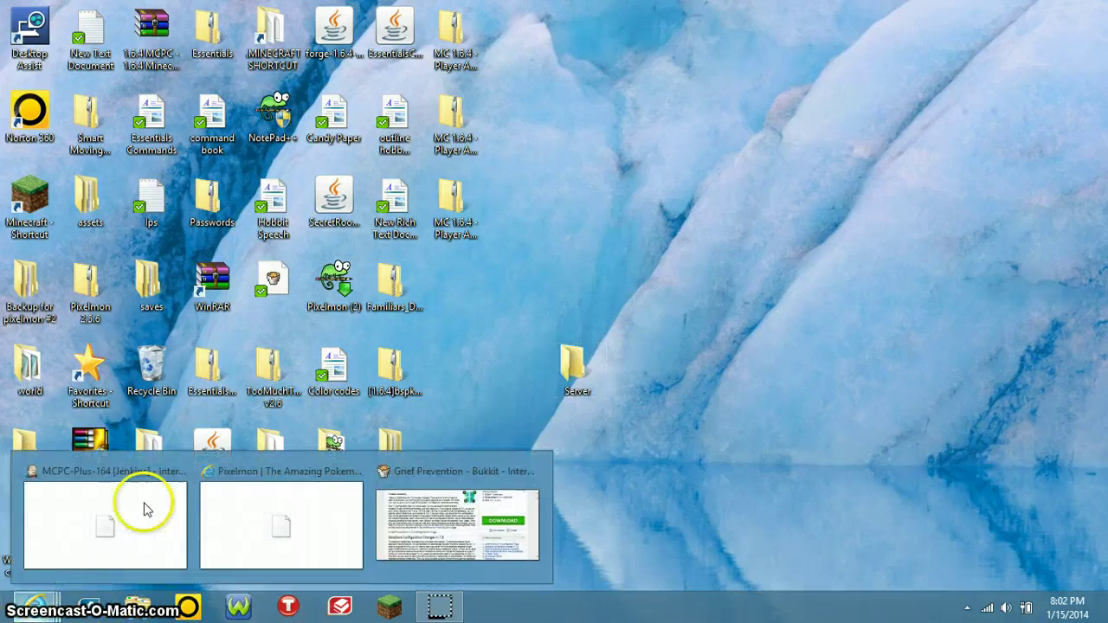
left_click(85, 520)
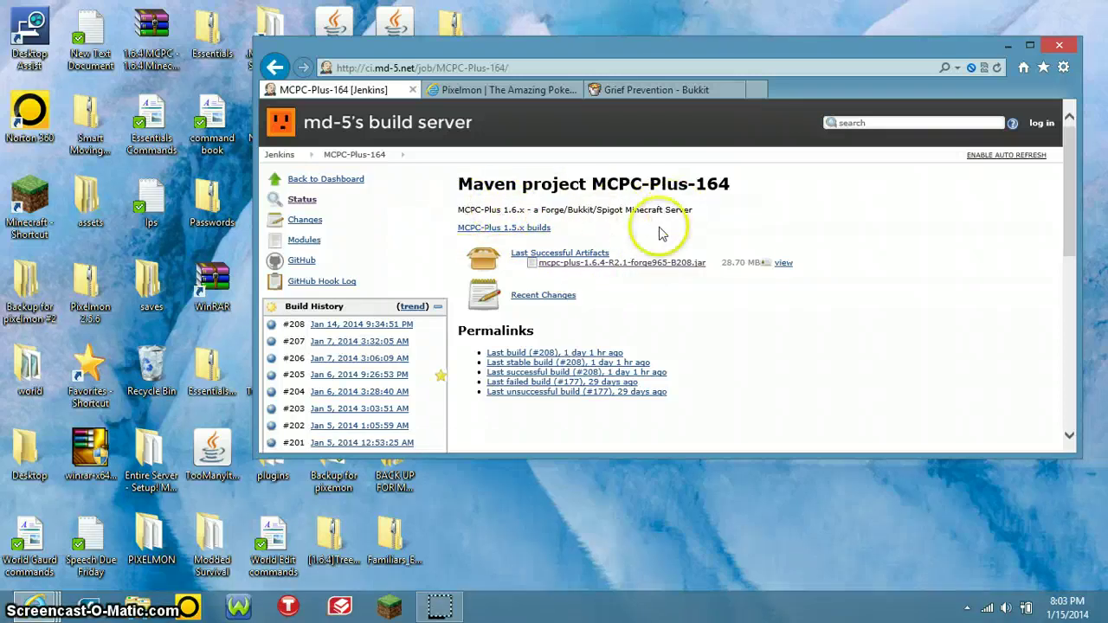
left_click(602, 270)
left_click(876, 435)
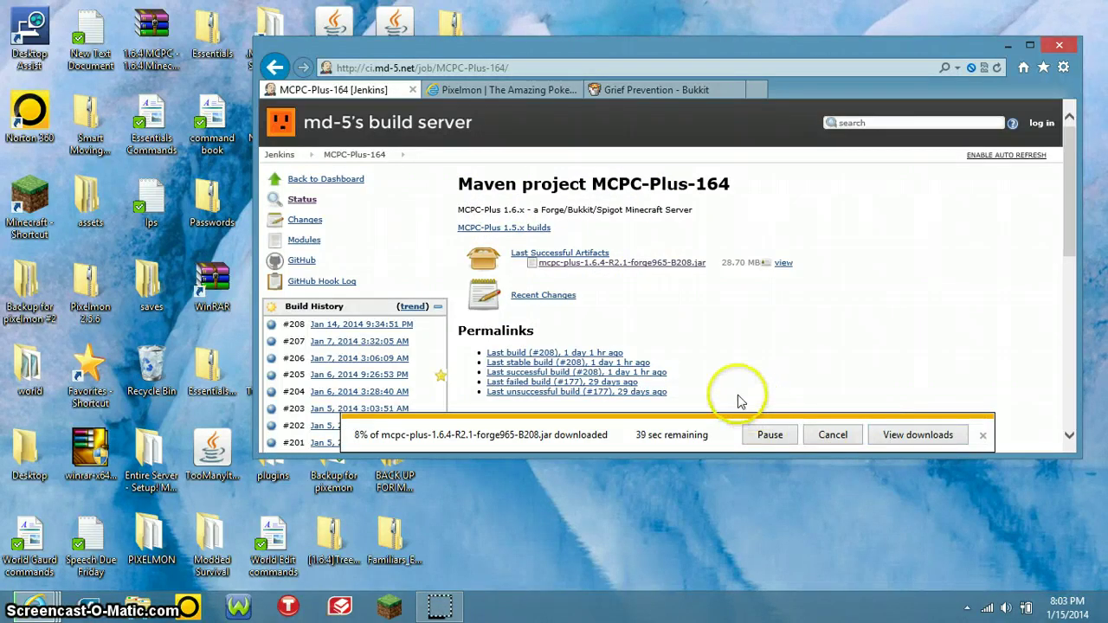
Step: Look through the Grief Prevention plugin page on Bukkit, including its recent files, and minimize the browser
left_click(641, 89)
scroll(717, 285, "down", 7)
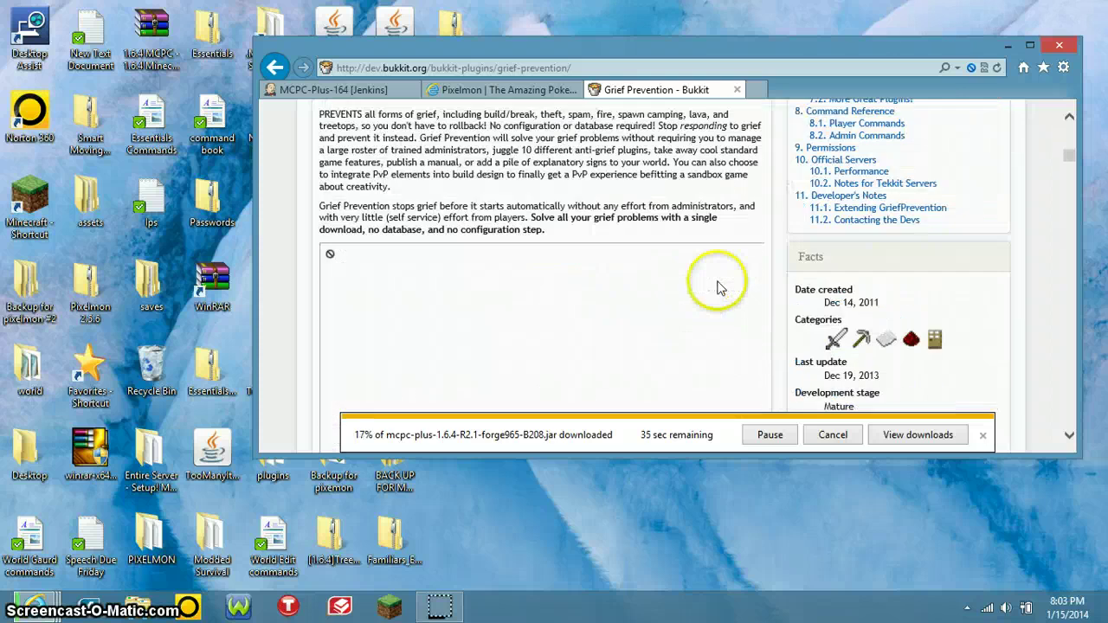
scroll(708, 270, "up", 6)
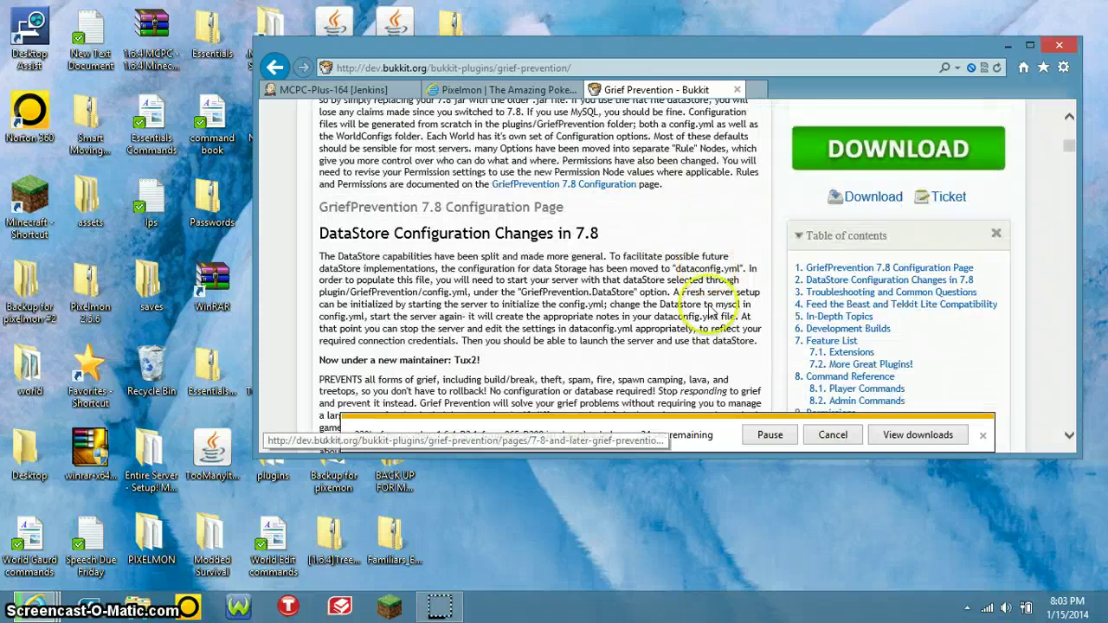
scroll(709, 290, "up", 4)
scroll(710, 307, "down", 6)
scroll(710, 303, "down", 4)
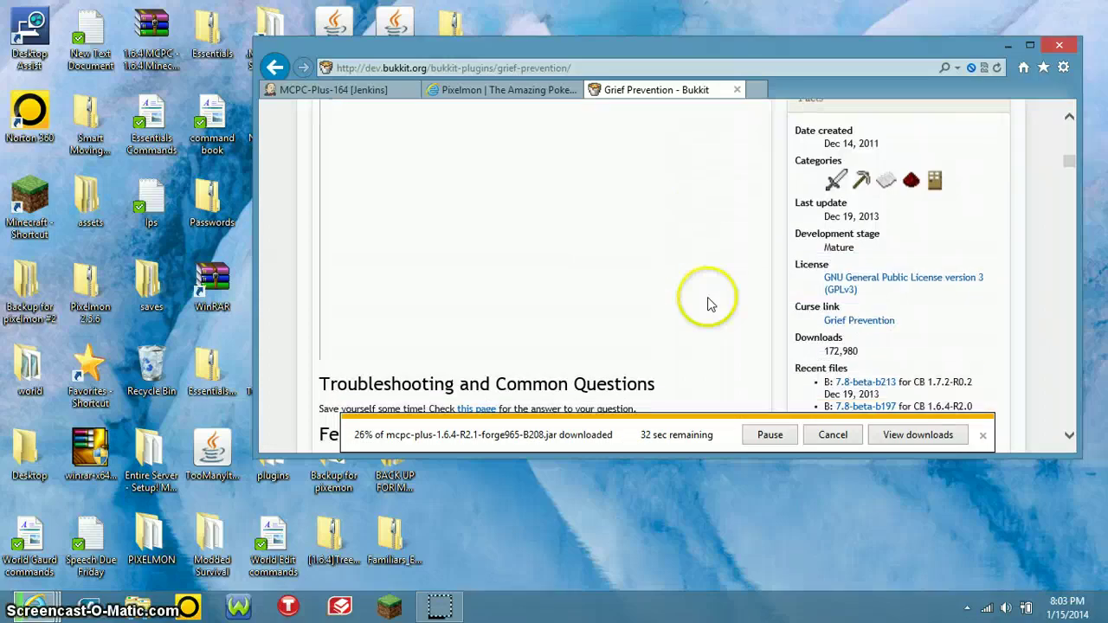
scroll(744, 294, "down", 3)
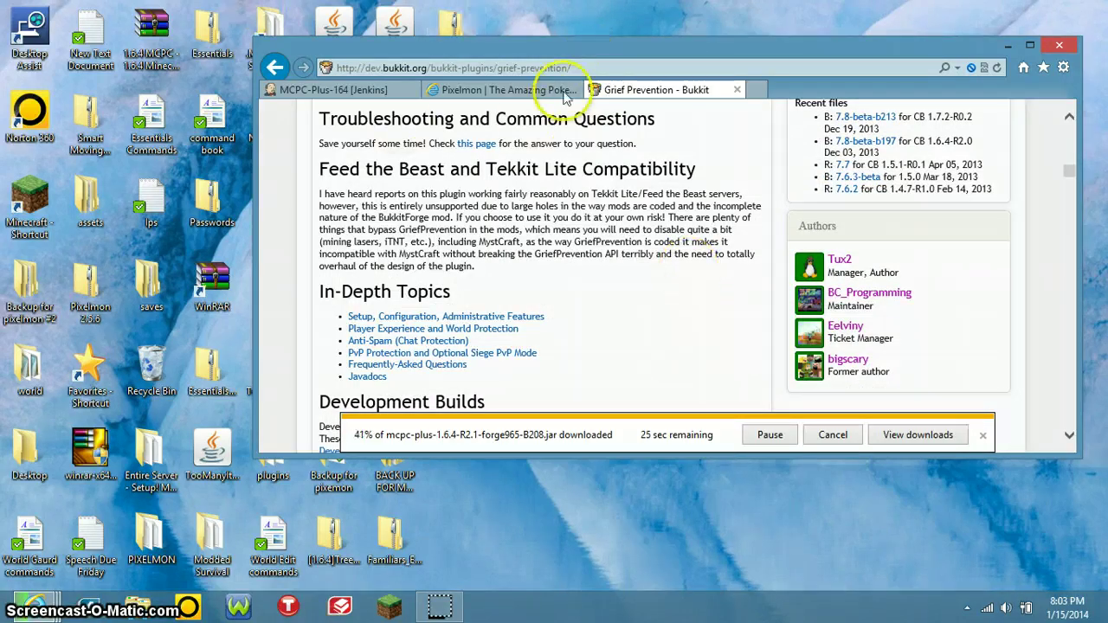
left_click_drag(622, 41, 622, 94)
left_click(905, 89)
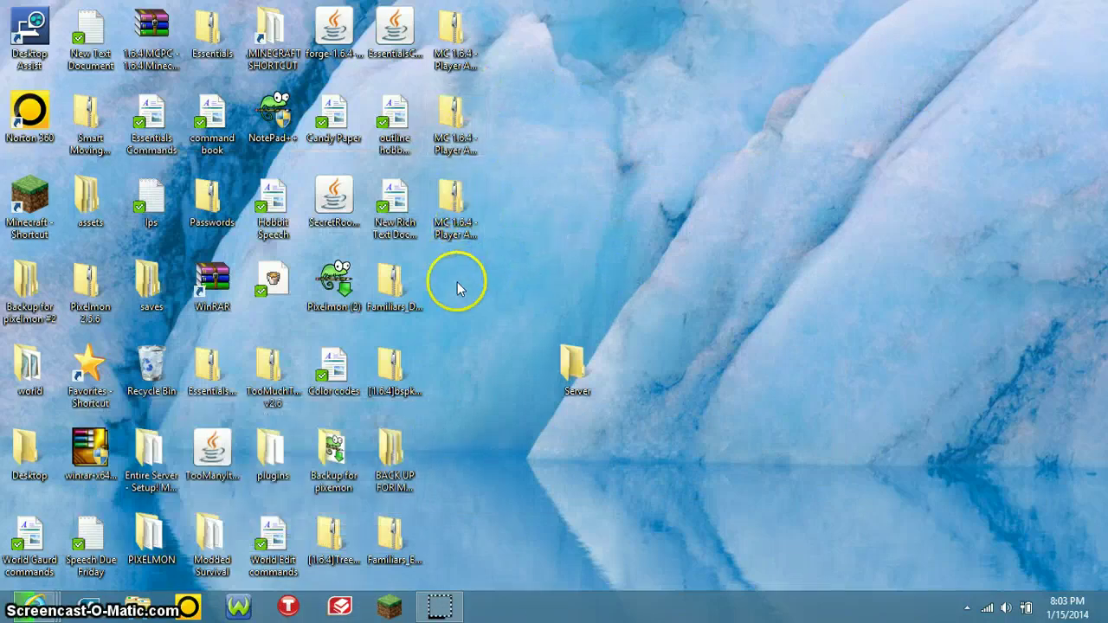
Step: Inspect the contents of the MC 1.6.4 Player API render 1.1 and Player API core 1.1 archives, closing each one
double_click(467, 221)
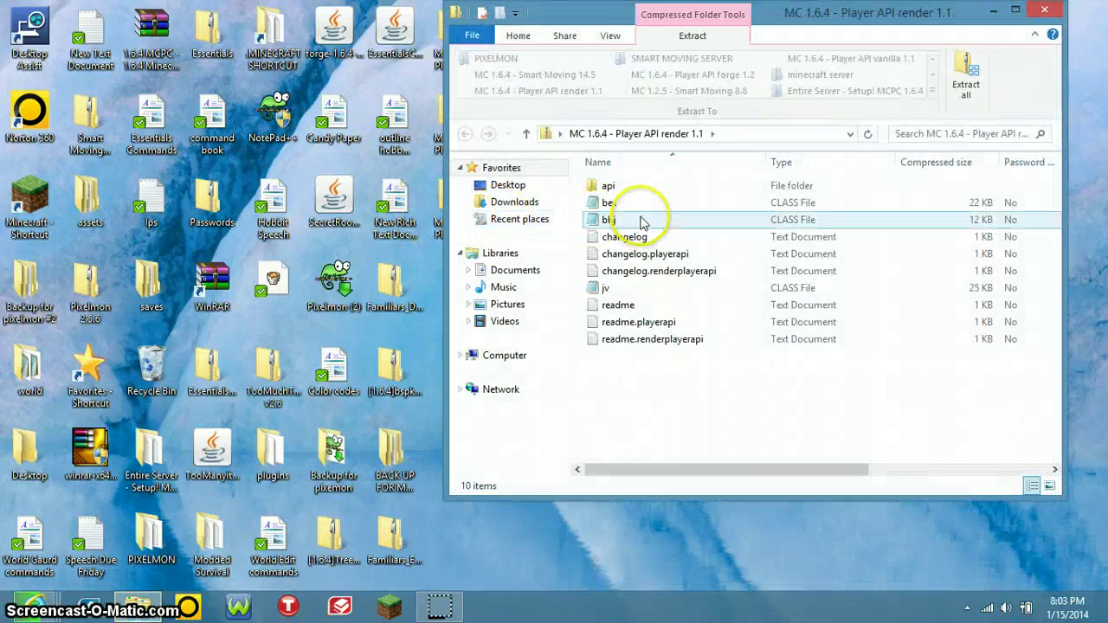
left_click(1049, 12)
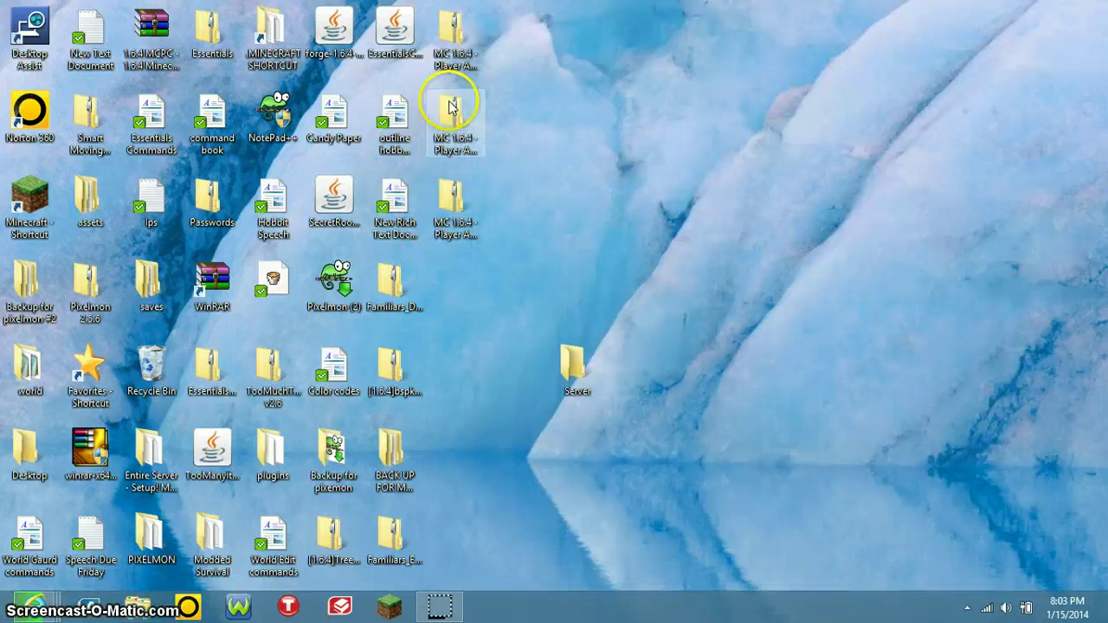
double_click(457, 123)
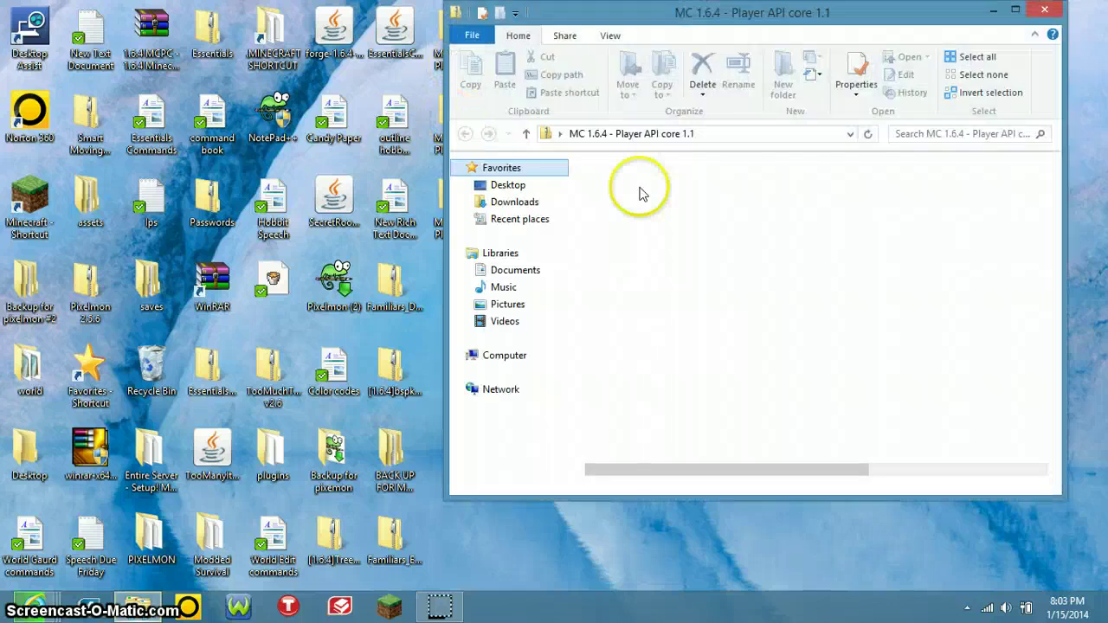
left_click(642, 211)
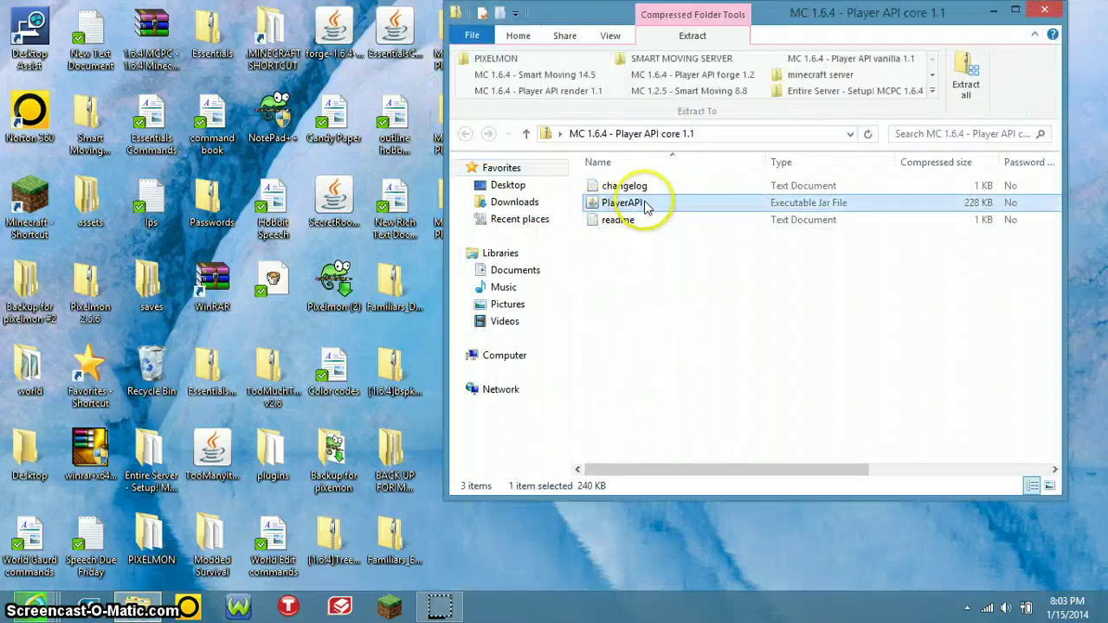
left_click_drag(641, 212, 684, 215)
left_click(1043, 13)
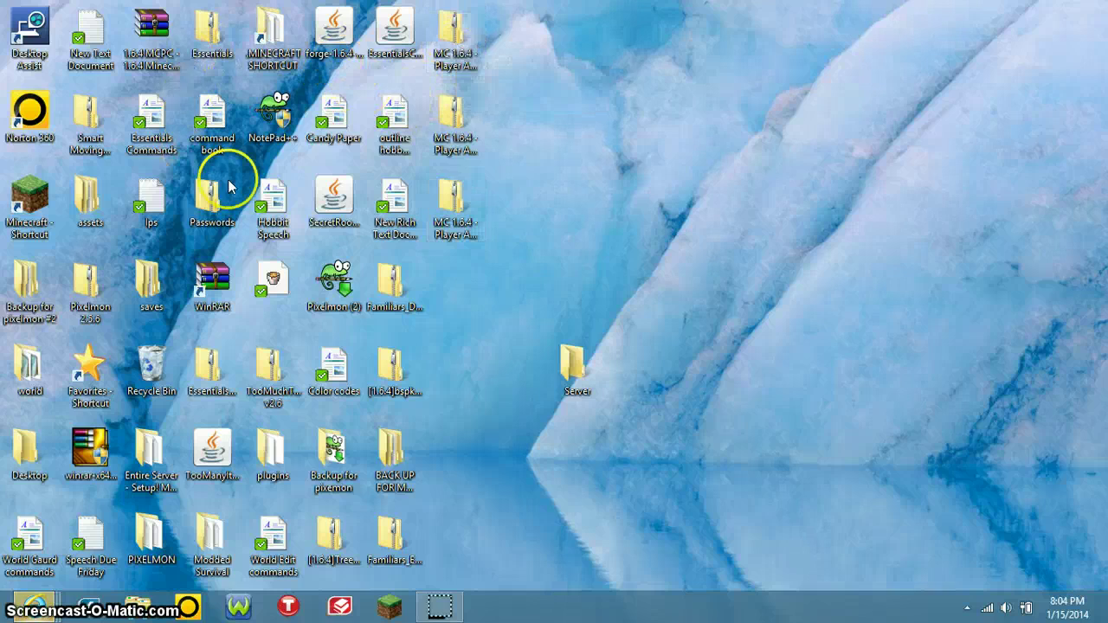
Step: Examine the contents of the Smart Moving Server for Minecraft Forge archive on the desktop and close it
left_click(77, 133)
double_click(77, 133)
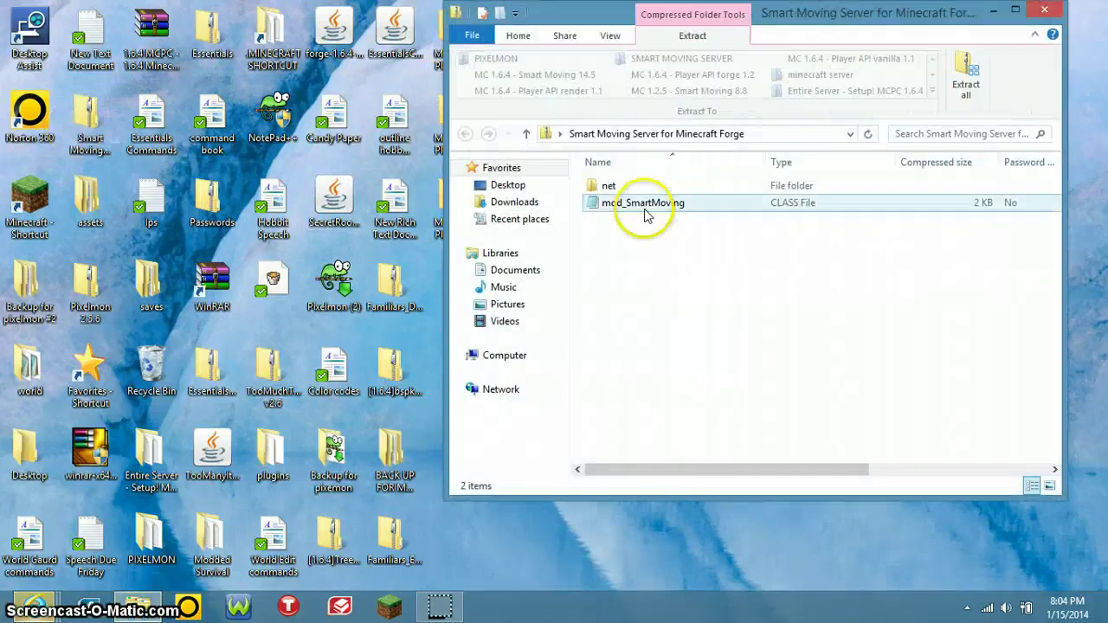
left_click(1055, 15)
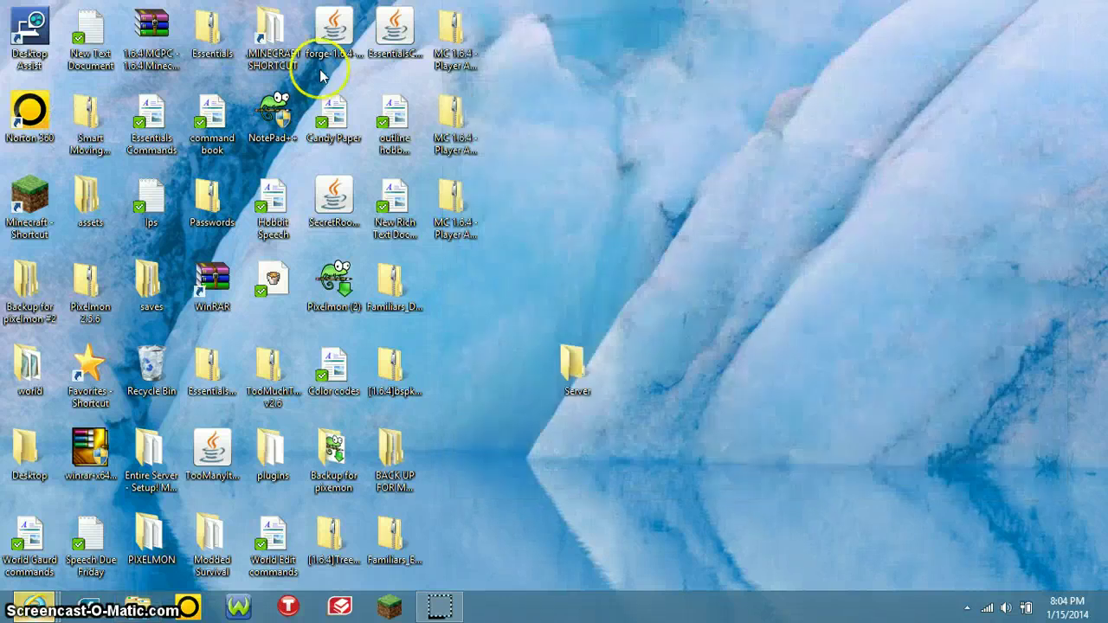
double_click(101, 123)
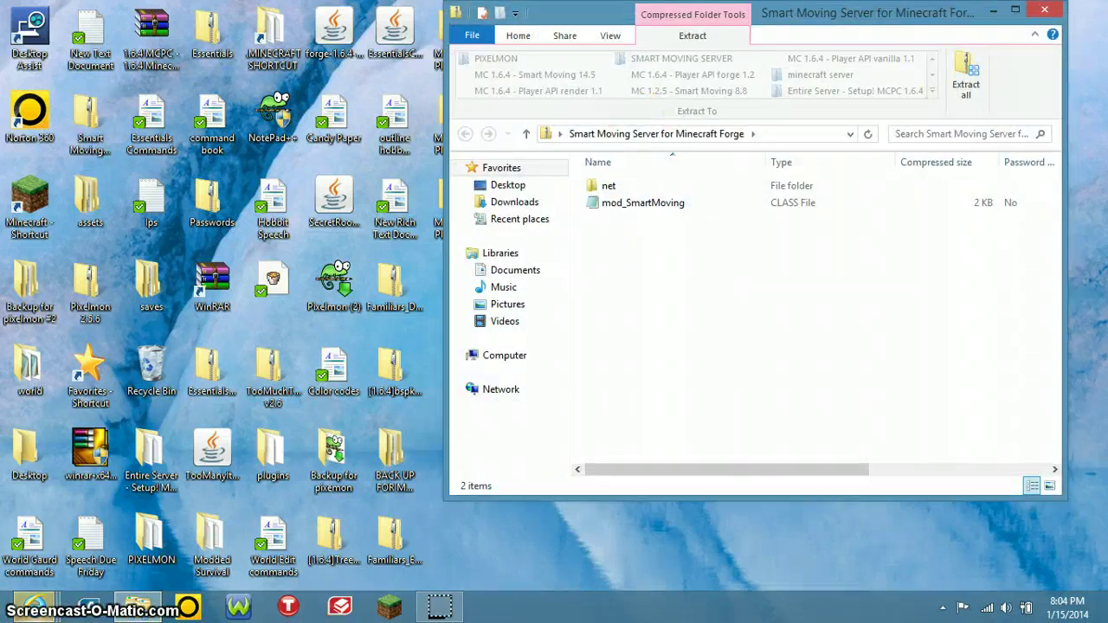
left_click(1055, 11)
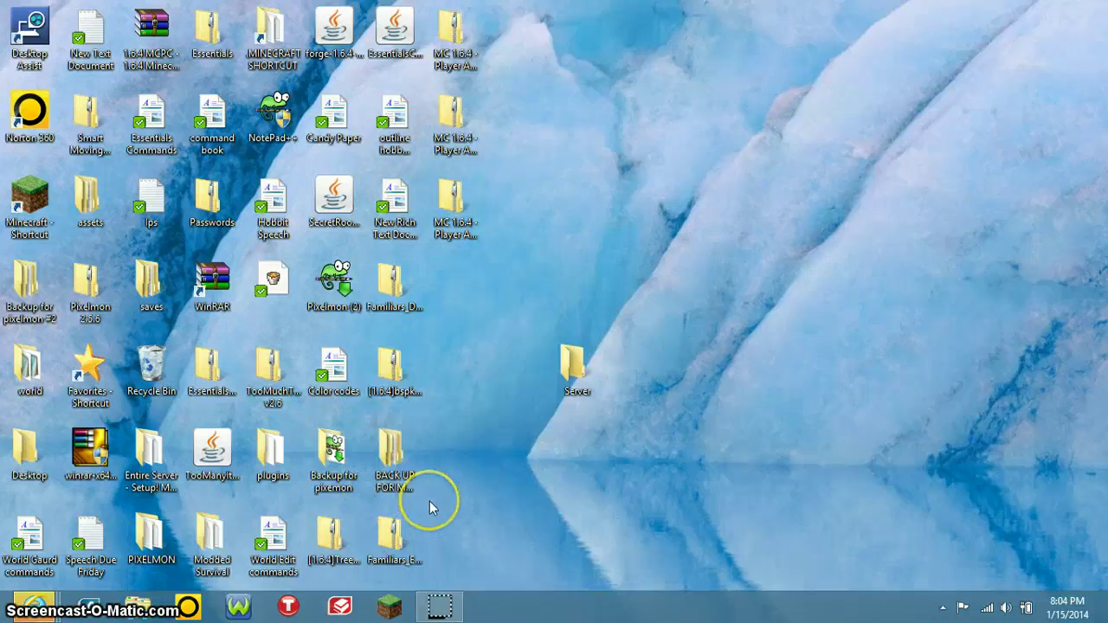
left_click(69, 351)
left_click(322, 289)
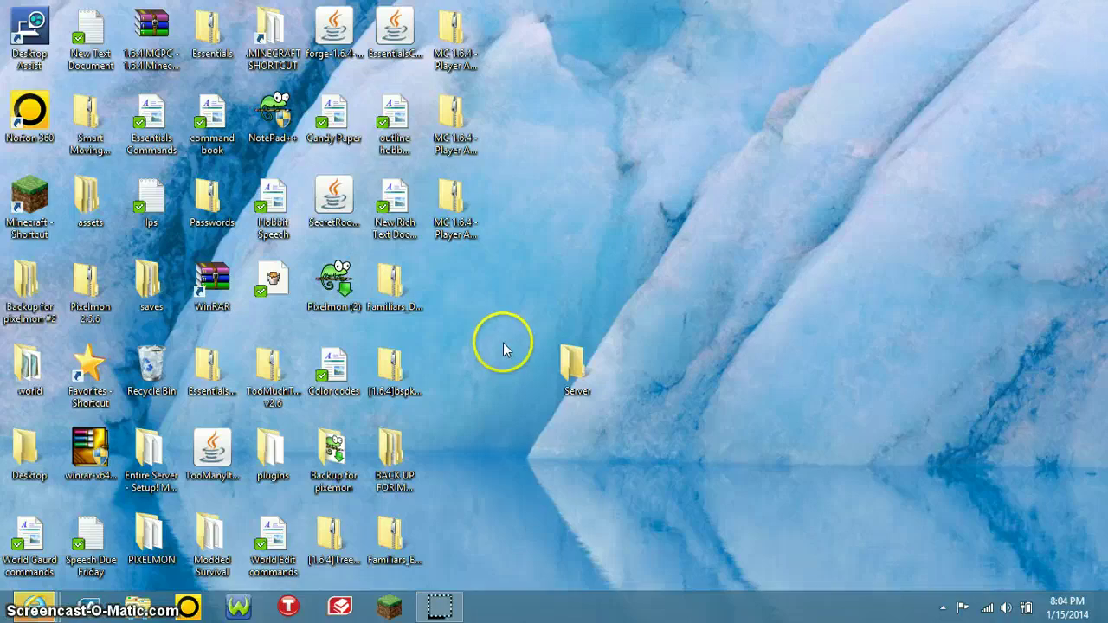
left_click(441, 290)
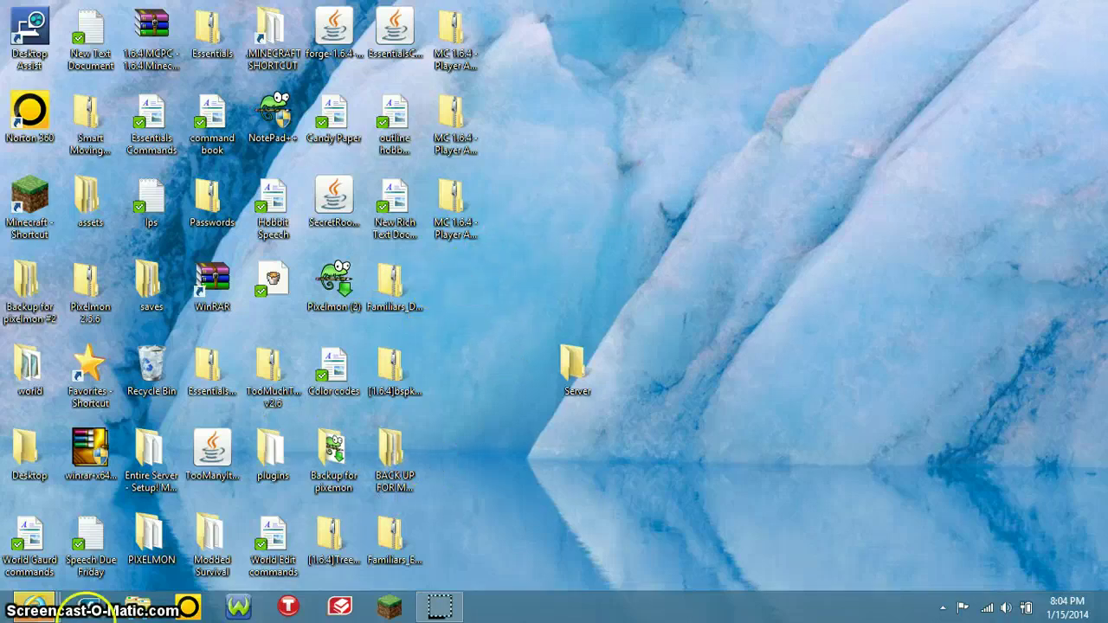
Step: Check the mcpc-plus jar's download status in Internet Explorer and minimize the browser
left_click(31, 606)
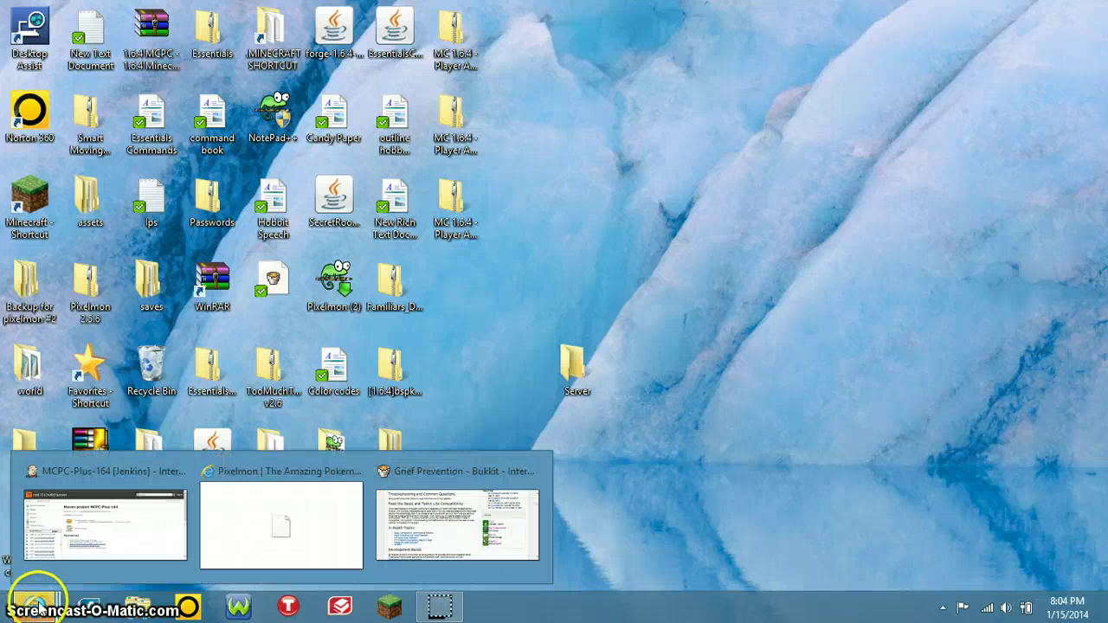
left_click(135, 528)
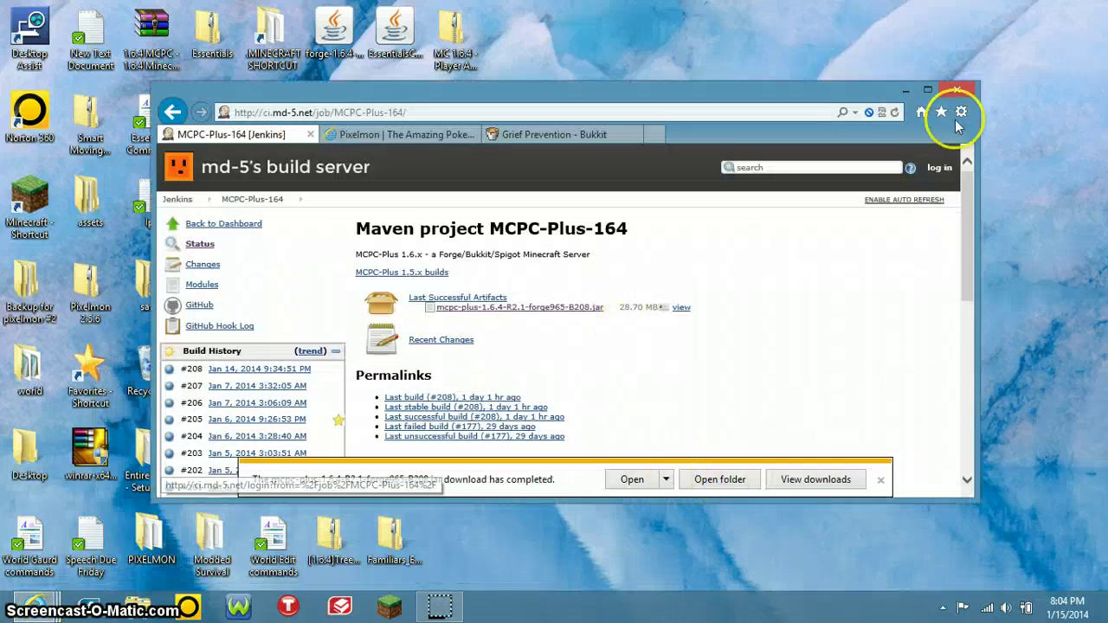
left_click(906, 91)
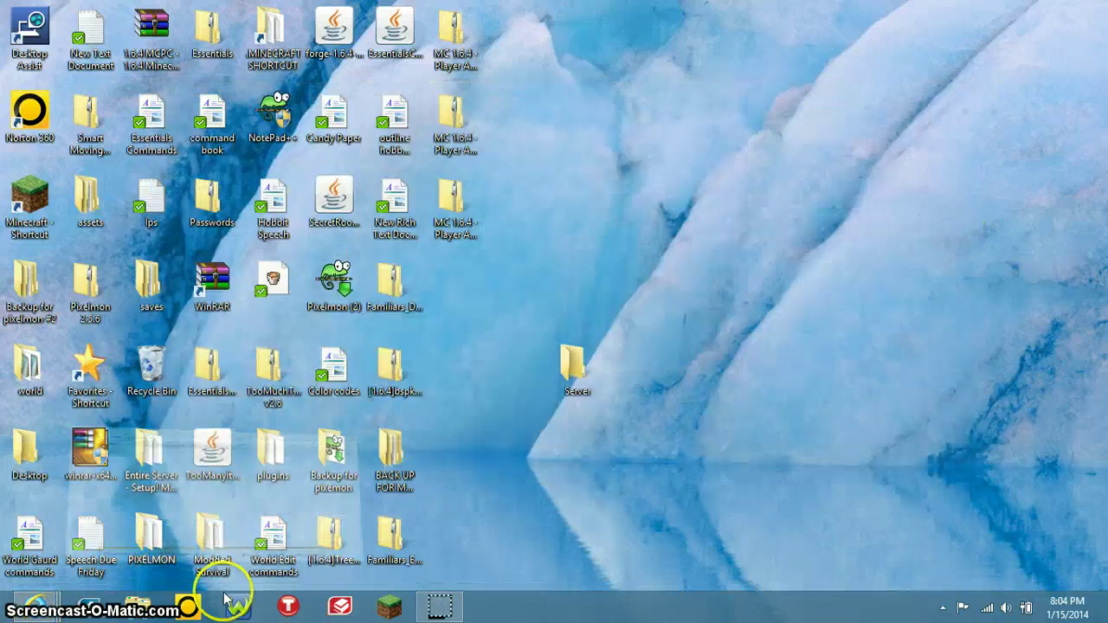
Step: Move the mcpc-plus-1.6.4-R2.1-forge965-B208 jar from Downloads to the desktop and into the Server folder
left_click(135, 606)
left_click(506, 204)
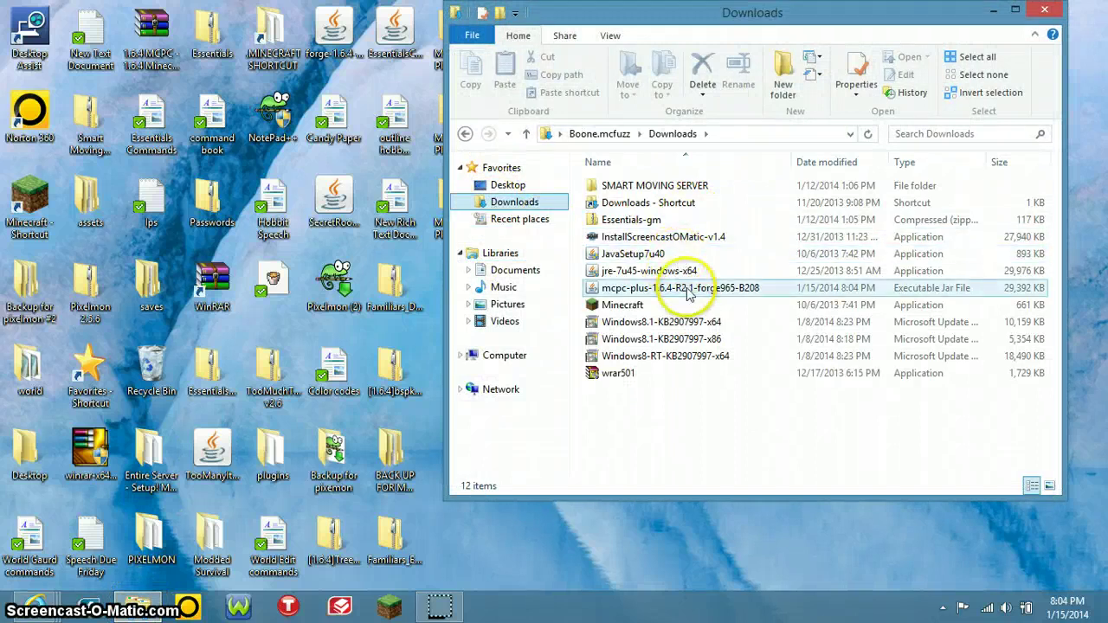
left_click_drag(688, 293, 539, 548)
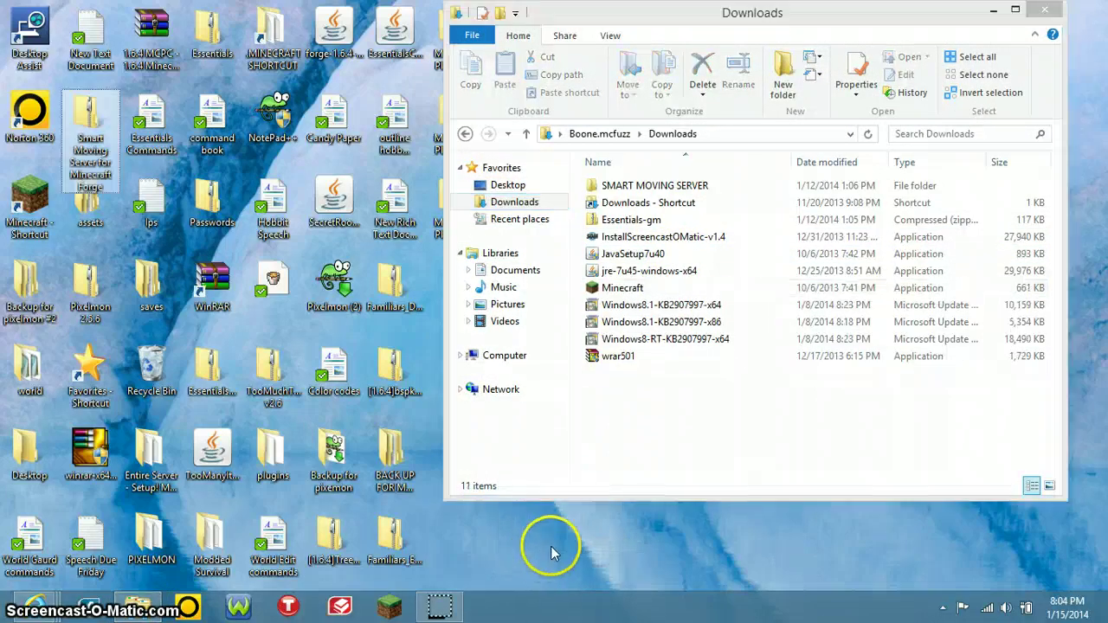
left_click(1044, 10)
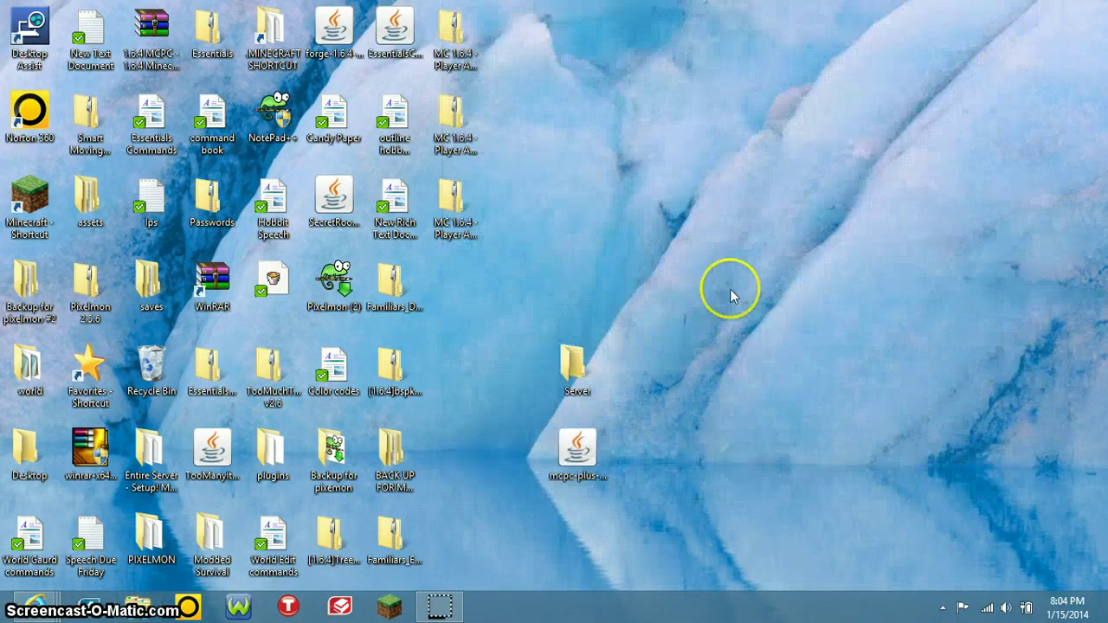
left_click_drag(563, 462, 475, 369)
left_click(488, 447)
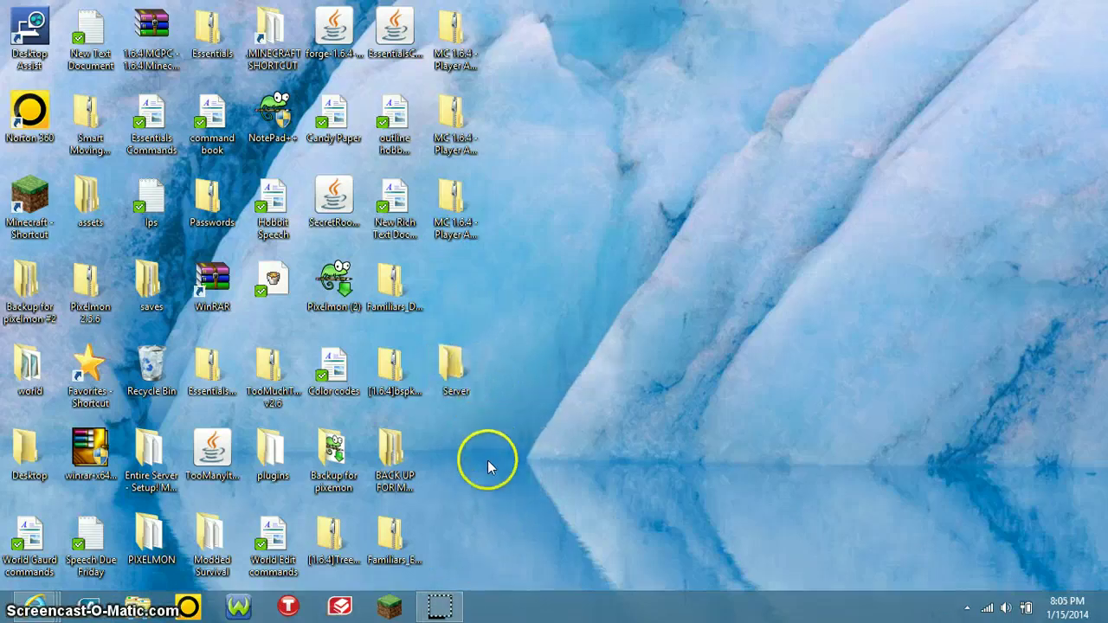
Step: Look over the files in the Downloads folder and close its window
left_click(130, 611)
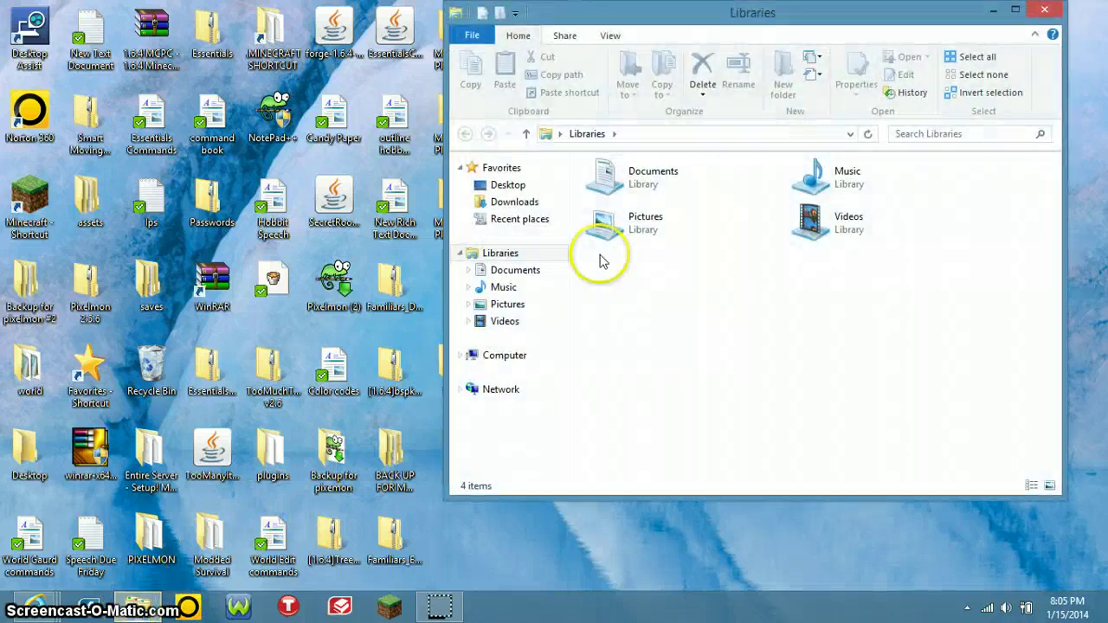
left_click(514, 201)
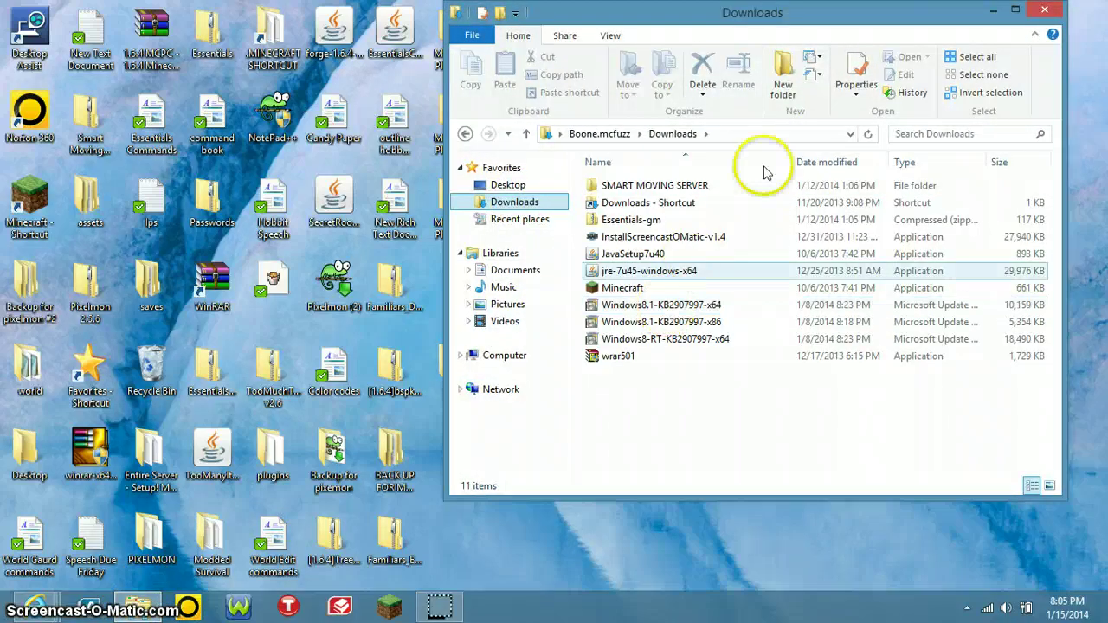
left_click(1046, 12)
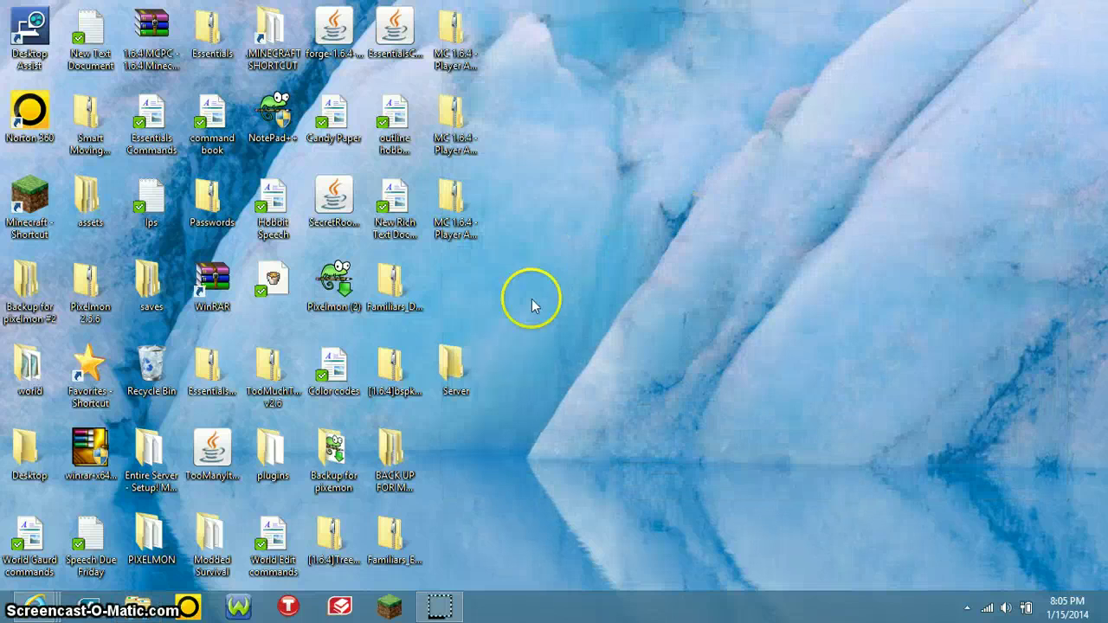
Step: Open the Server folder on the desktop and rename the mcpc-plus-1.6.4-R2.1-forge965-B208 jar to Moo
double_click(457, 372)
left_click(627, 191)
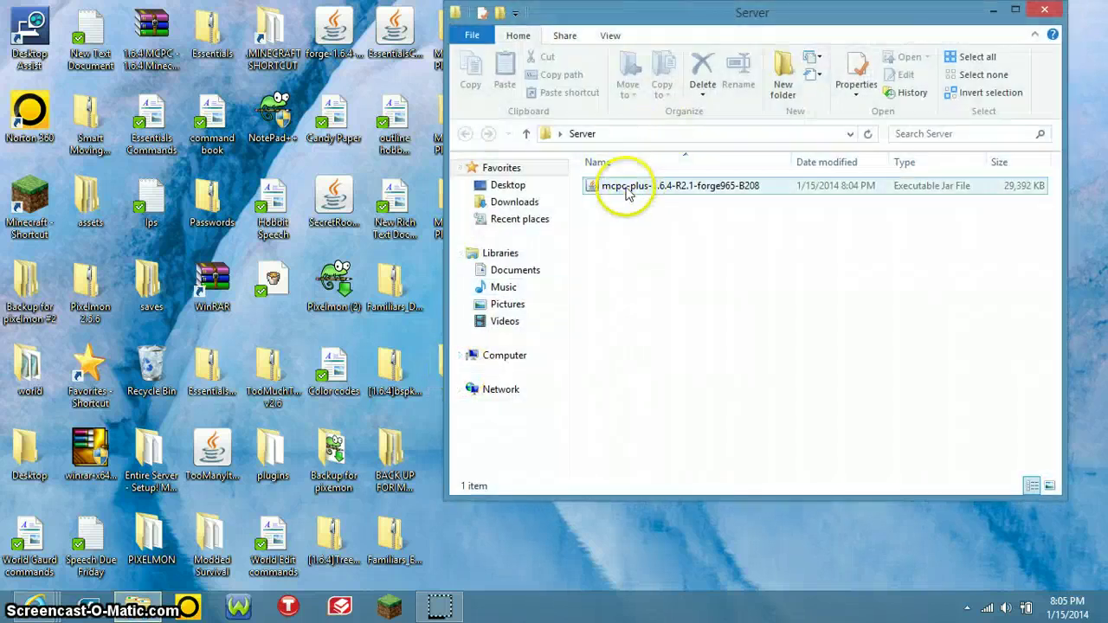
right_click(637, 188)
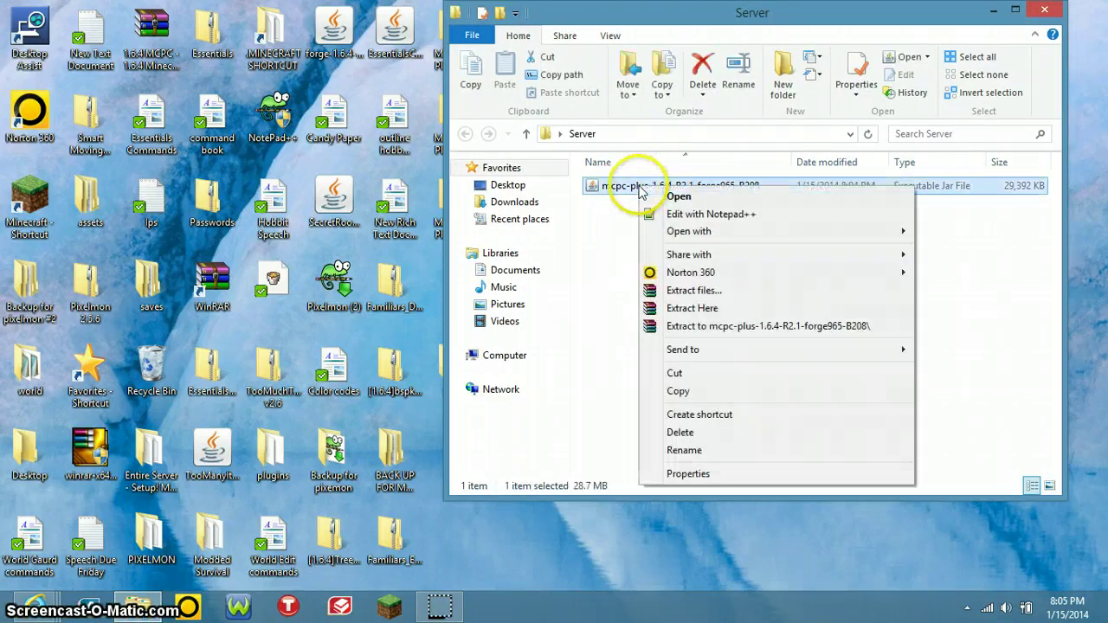
left_click(683, 449)
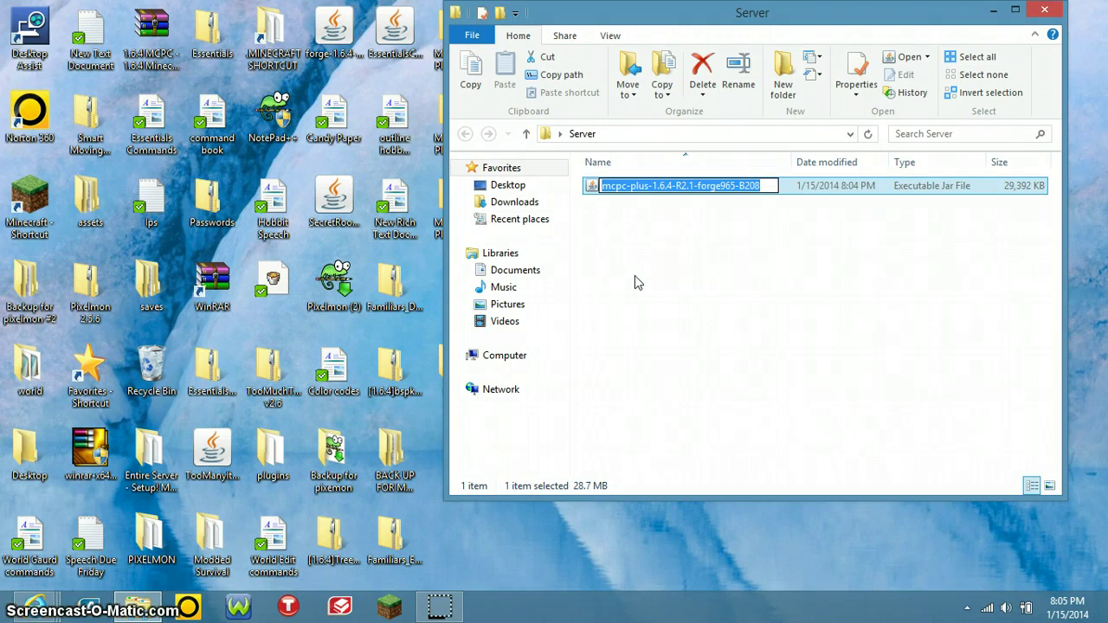
type("Moo")
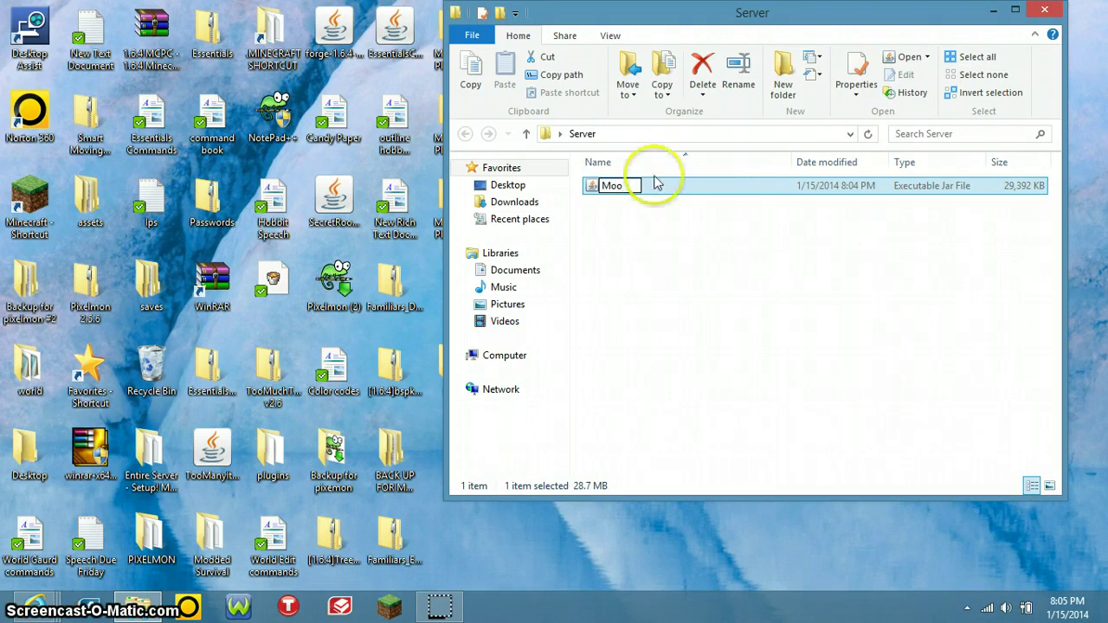
left_click(649, 295)
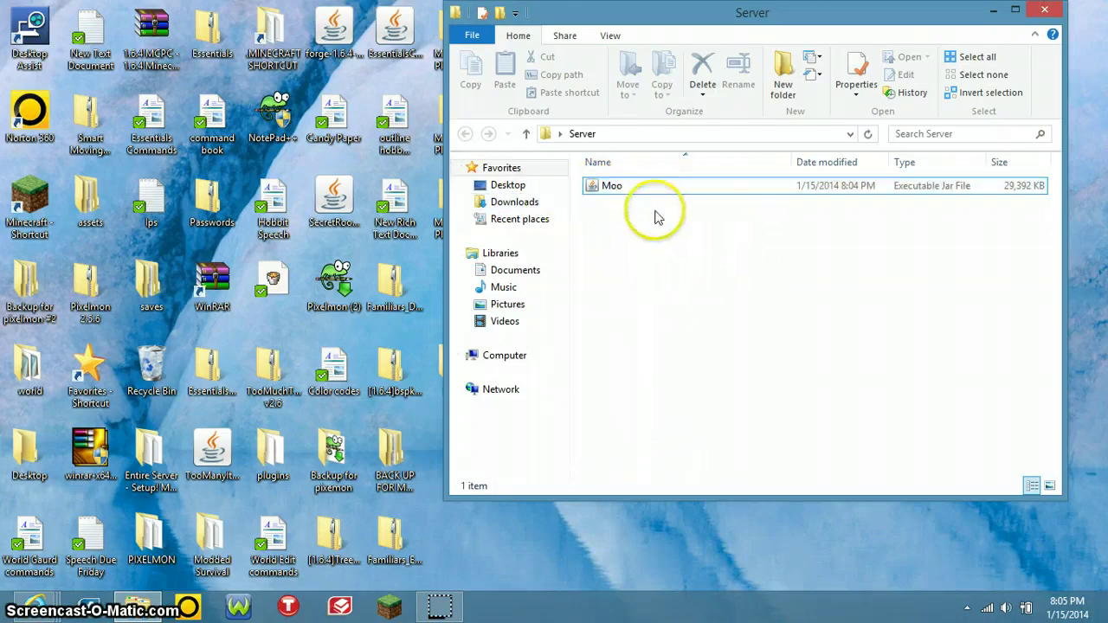
right_click(628, 227)
left_click(614, 250)
left_click(610, 189)
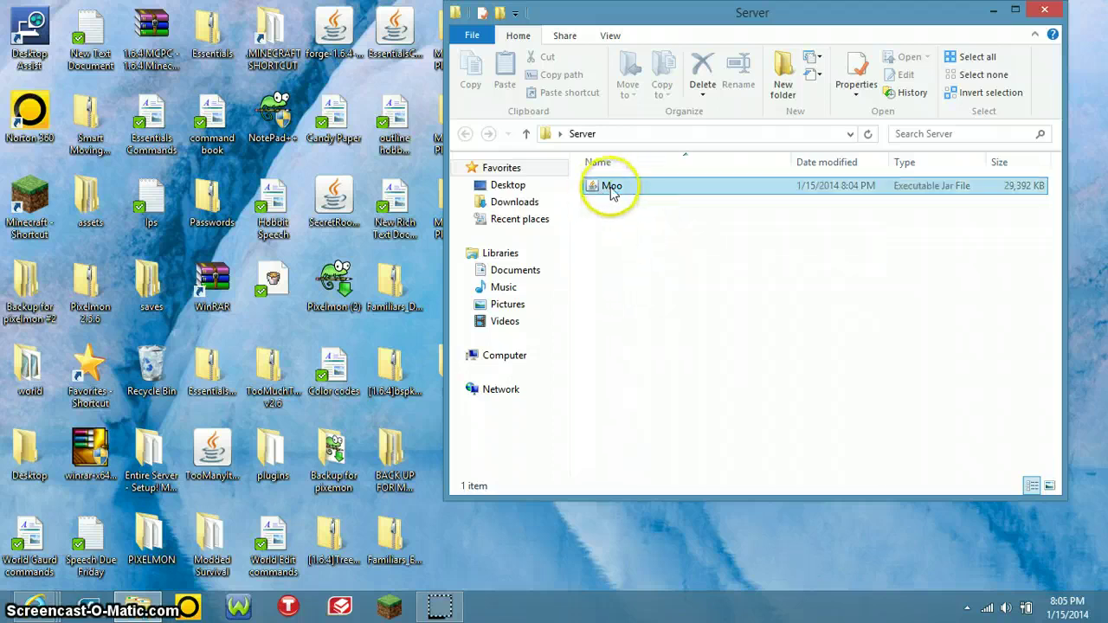
left_click(612, 187)
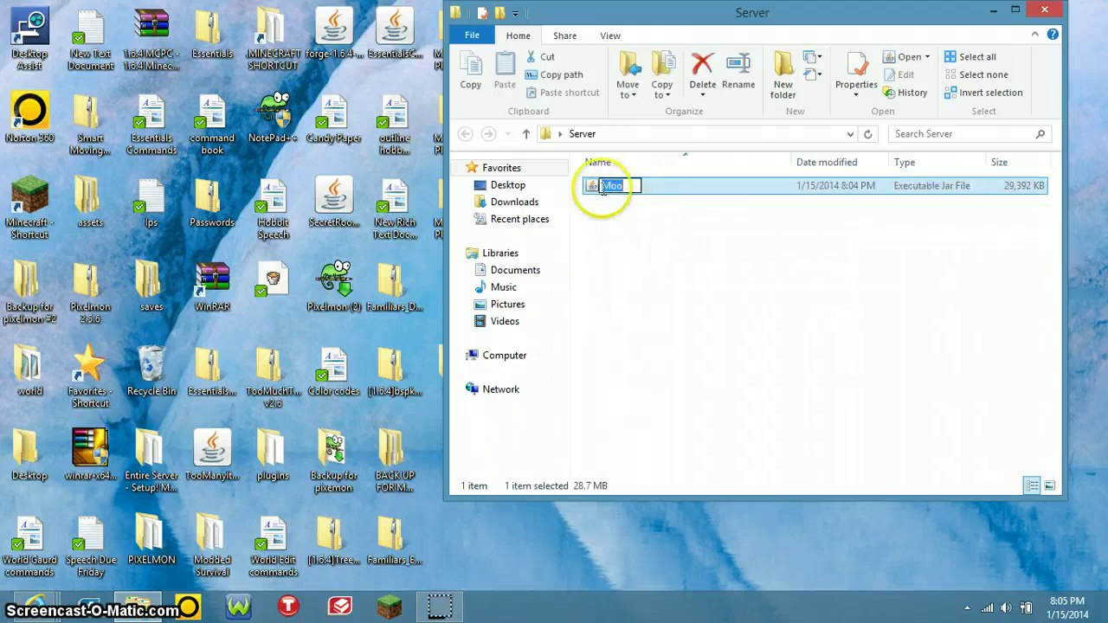
left_click(667, 212)
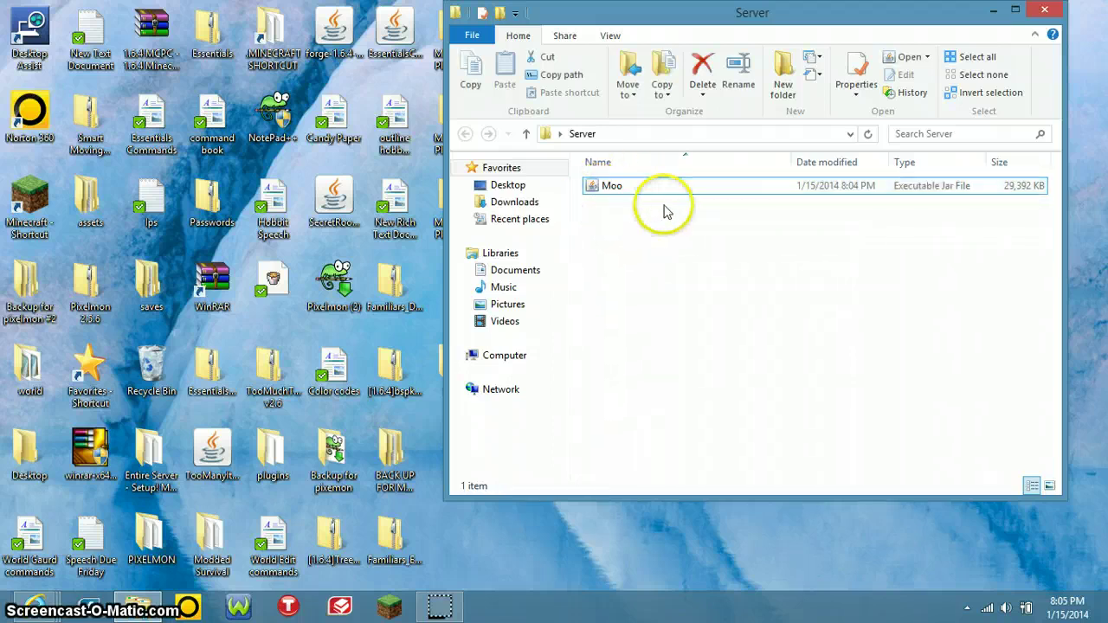
Step: Create a new text document in the Server folder, keeping its default name, and open it in Notepad
right_click(620, 228)
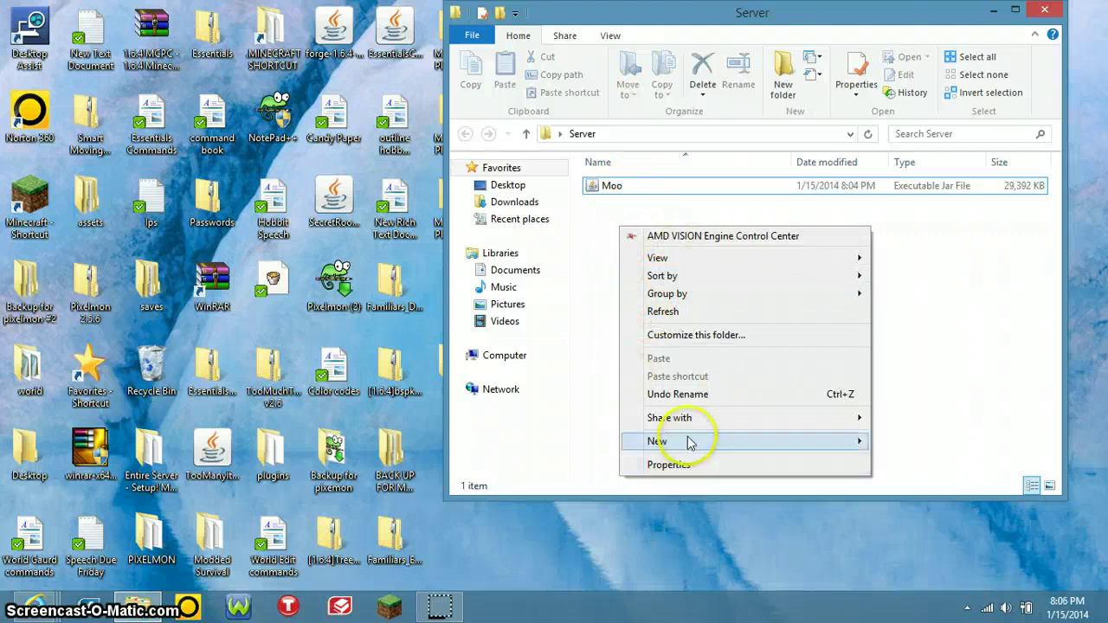
mouse_move(690, 451)
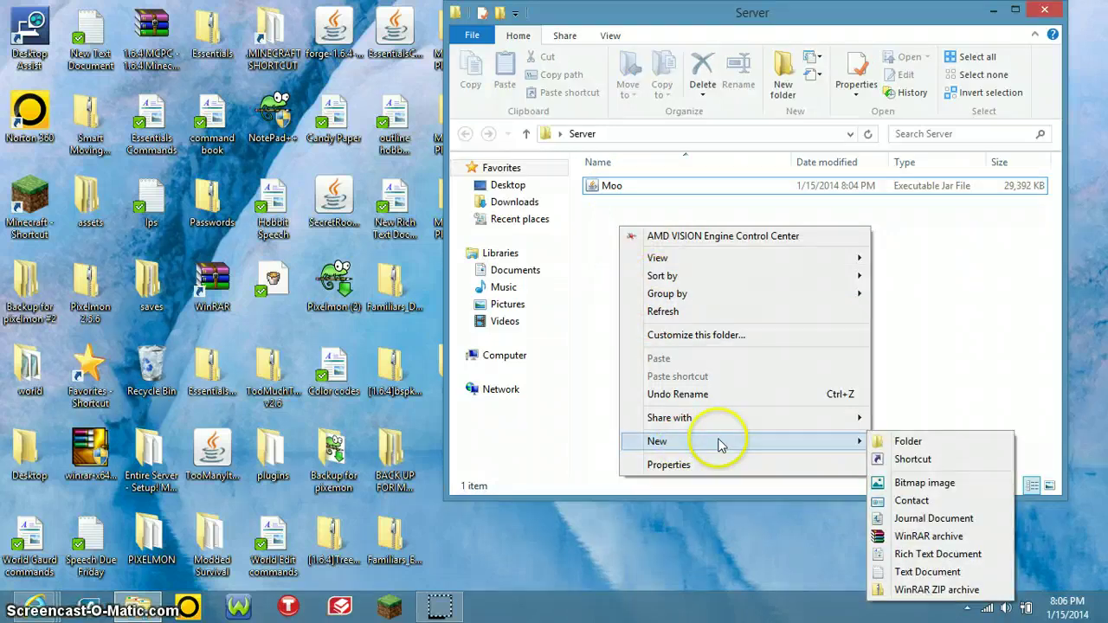
left_click(919, 571)
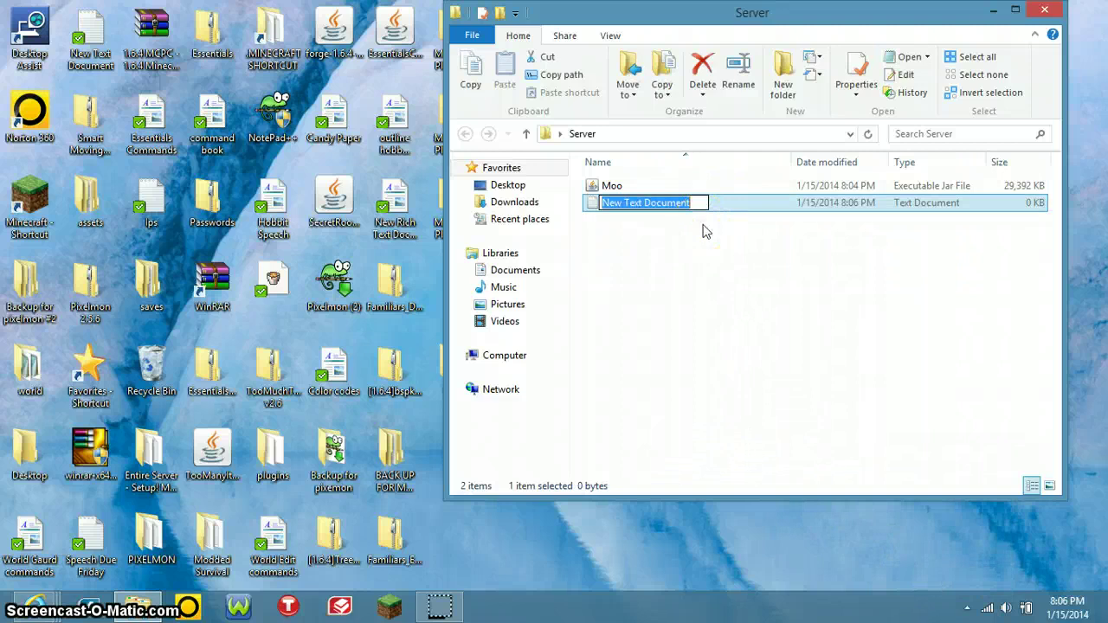
left_click(750, 204)
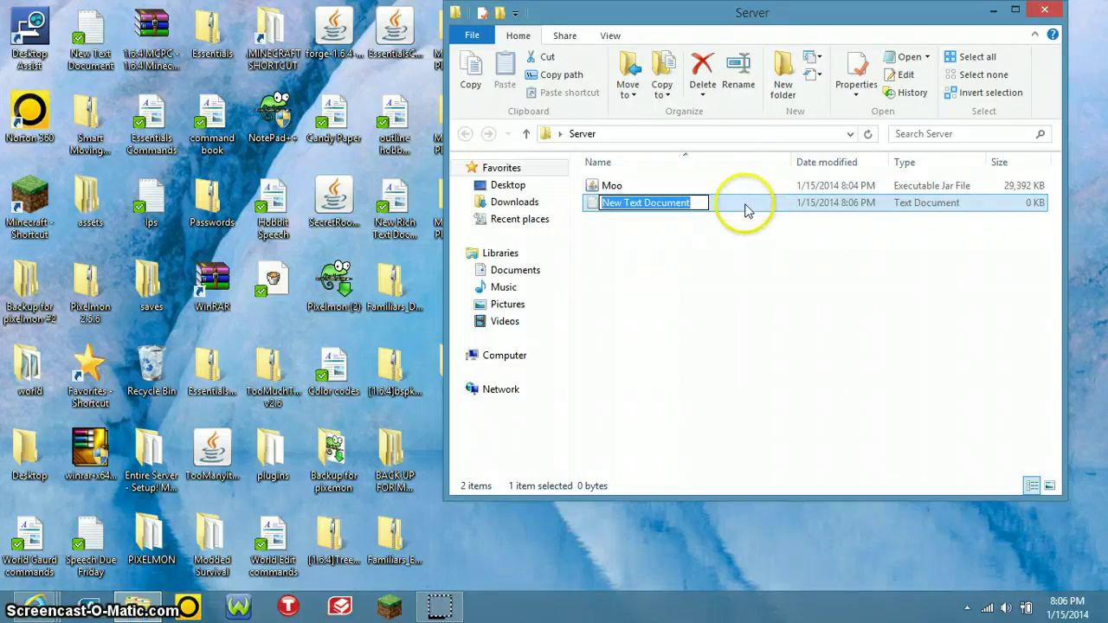
double_click(748, 211)
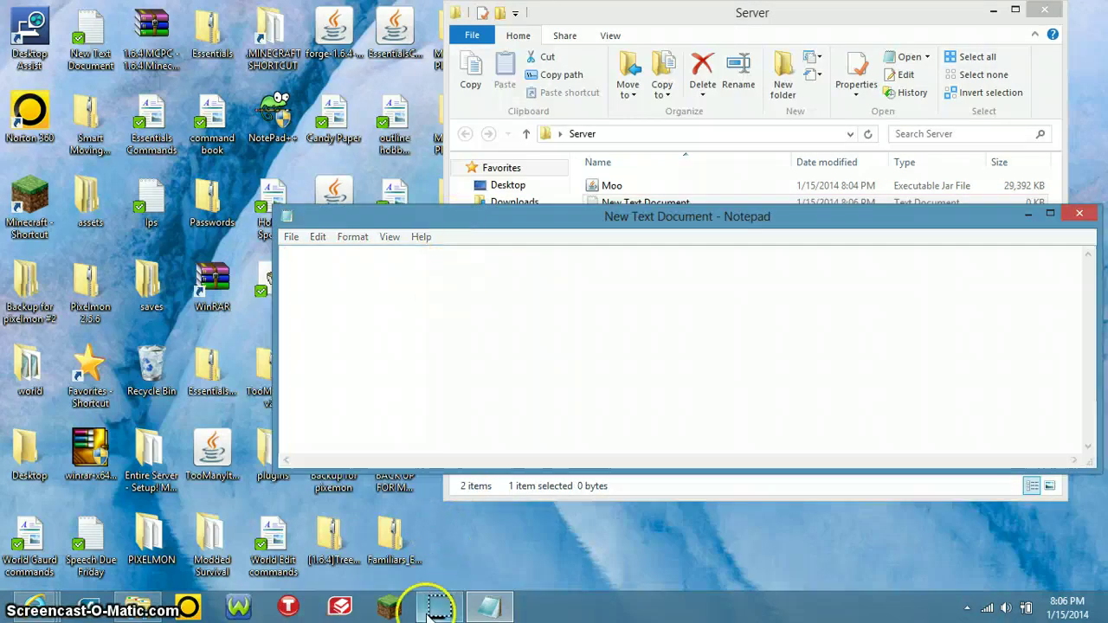
Step: Write the launch script with "java.exe -Xmx1G -jar Moo.jar -o true" on the first line and "PAUSE" on the second
type("java.exe -Xmx1G -jar MCPC.jar -o true PAUSE")
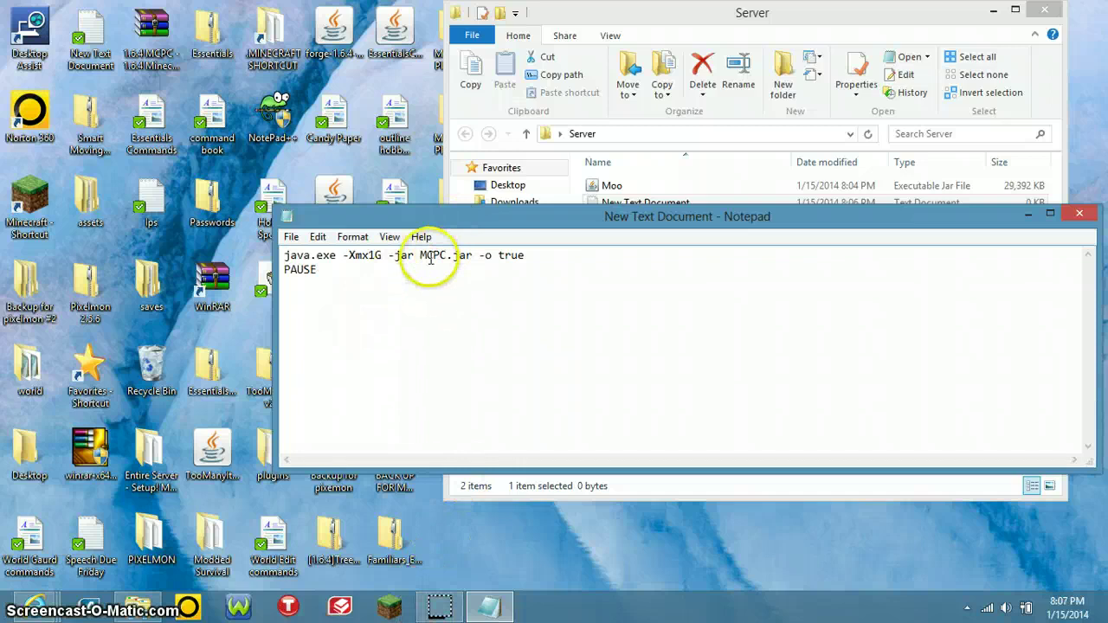
left_click(447, 256)
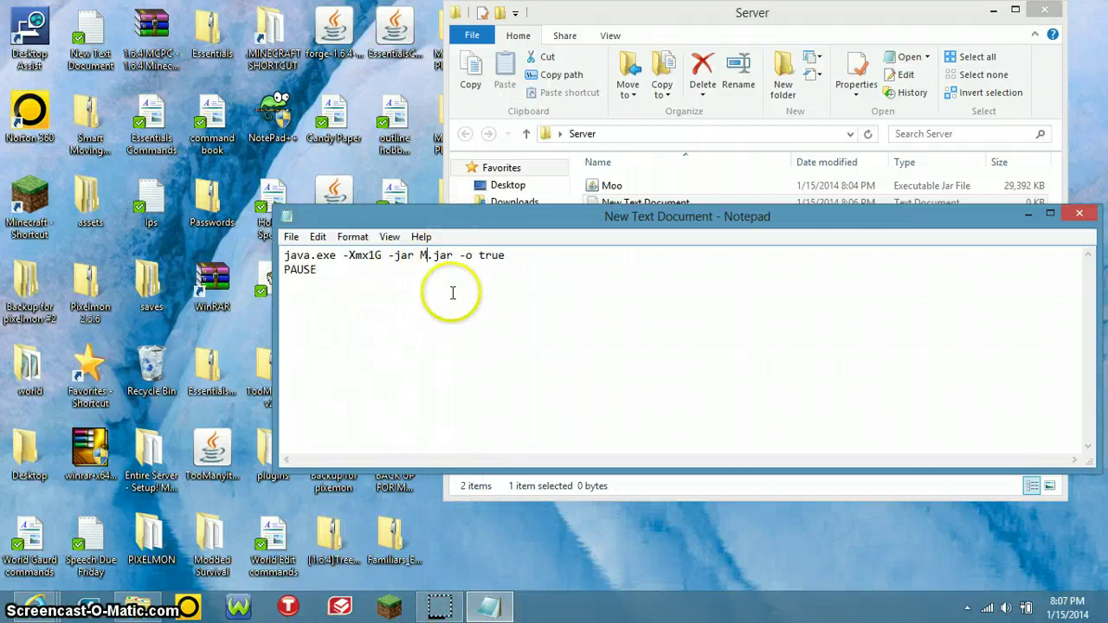
type("Moo")
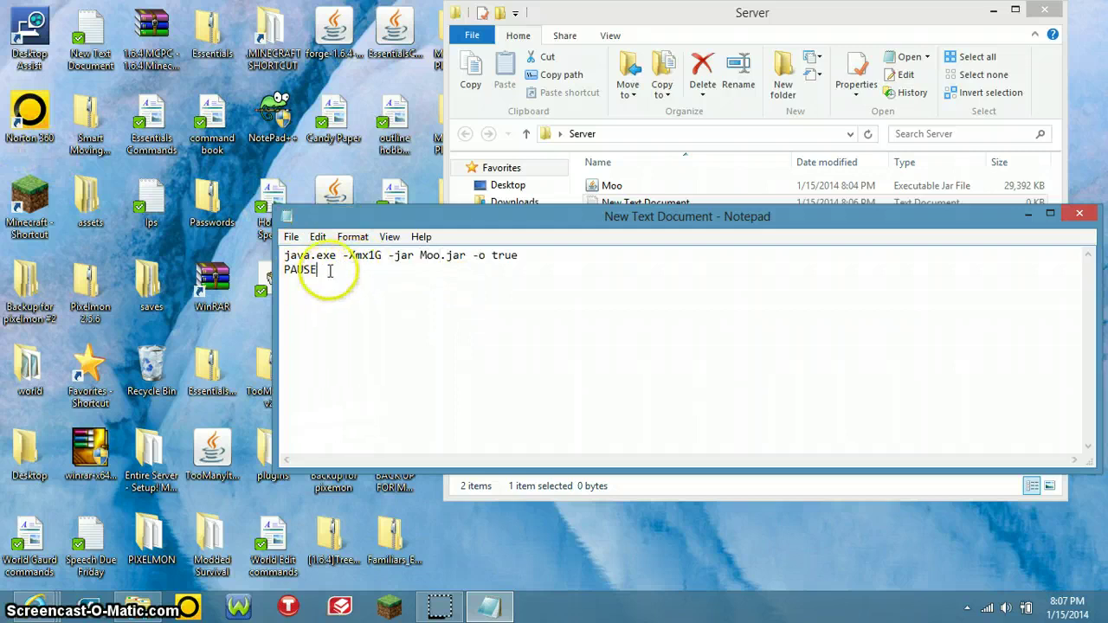
Step: Review the launch script's lines and compare its jar name with the jar file in the Server folder
left_click_drag(330, 271, 288, 254)
left_click(344, 275)
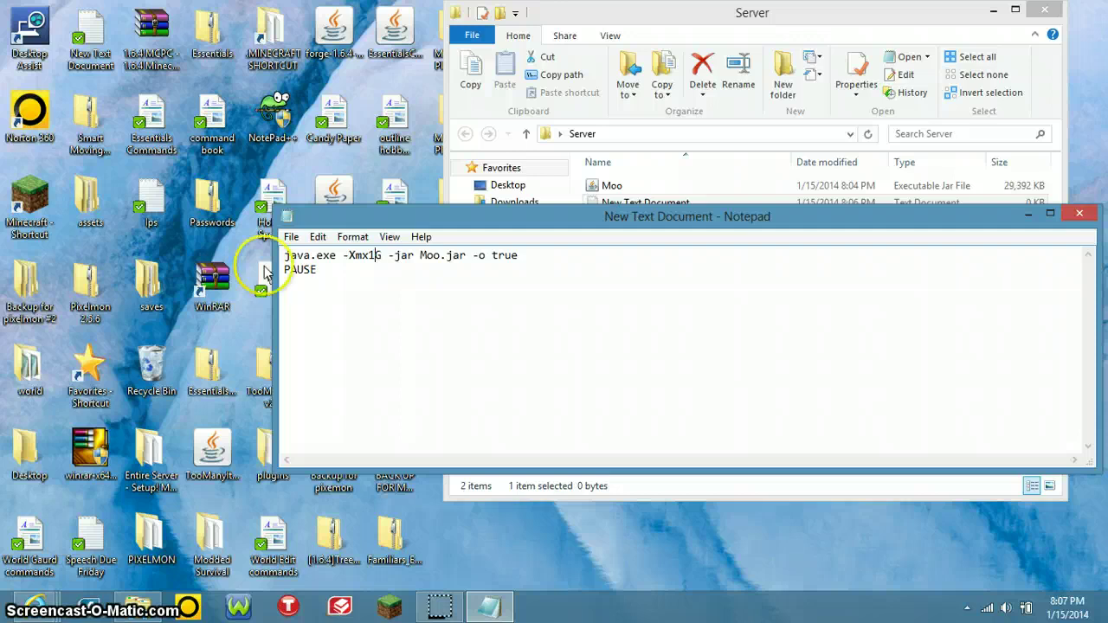
left_click(292, 239)
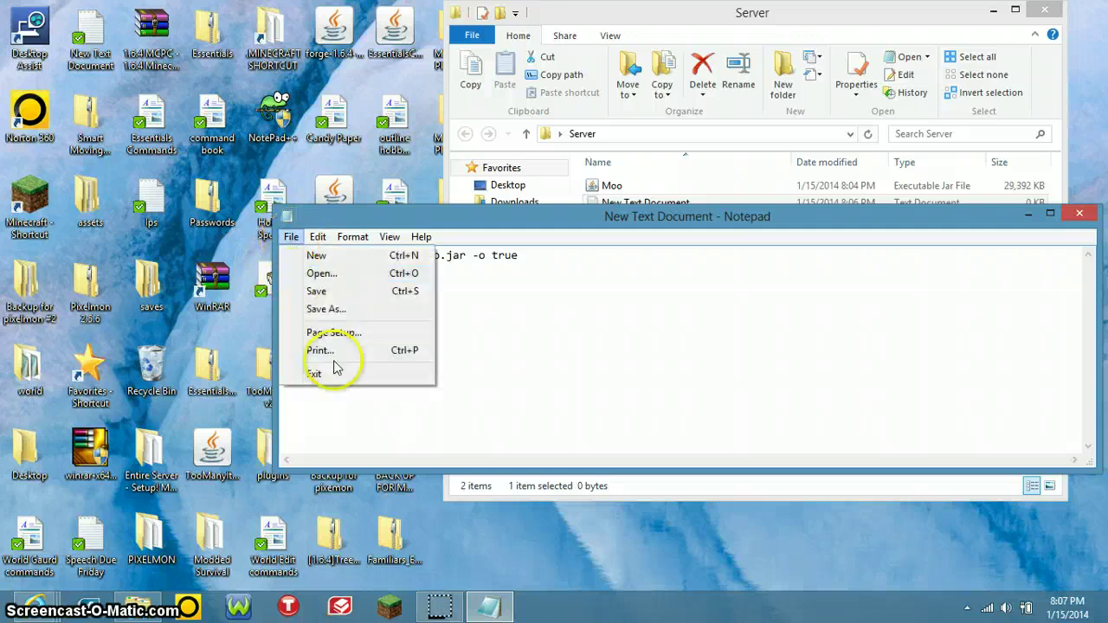
left_click(530, 311)
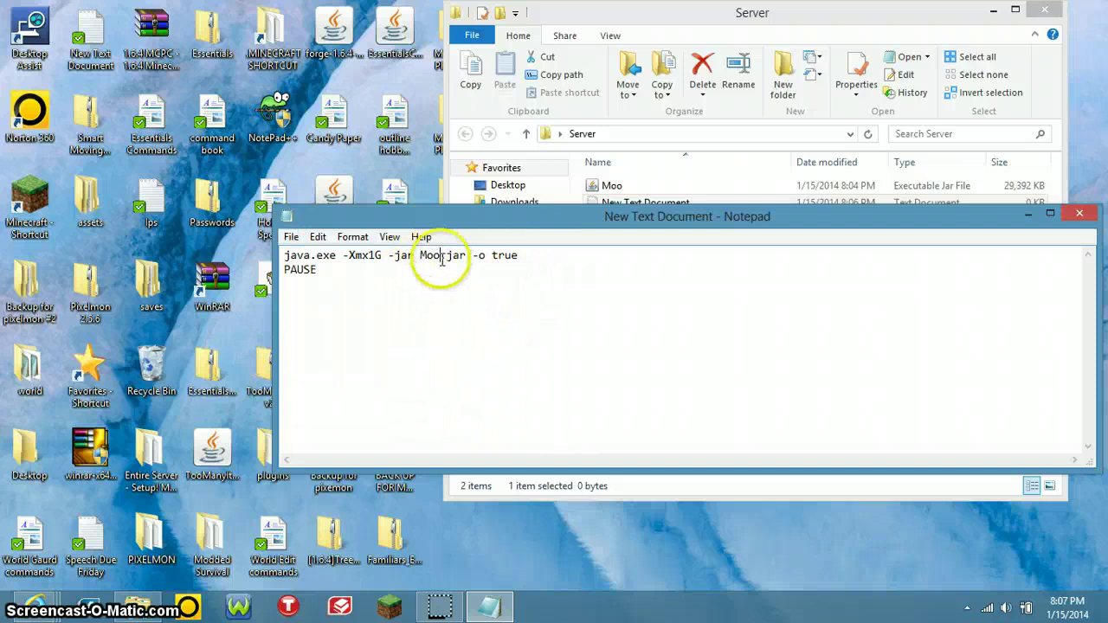
left_click_drag(531, 216, 609, 256)
left_click(612, 179)
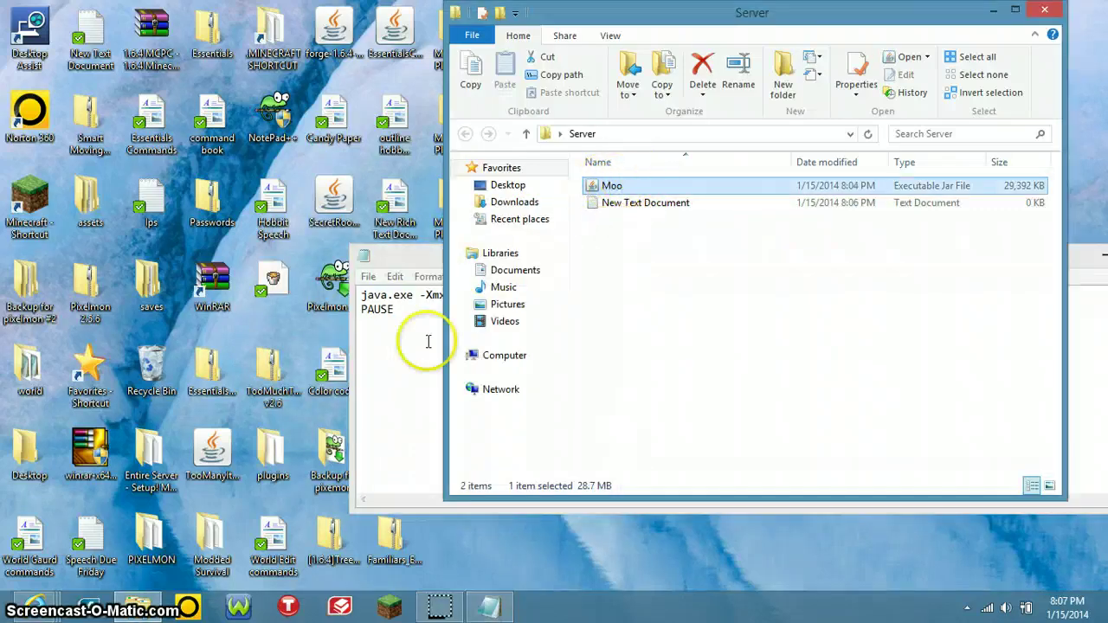
left_click(472, 311)
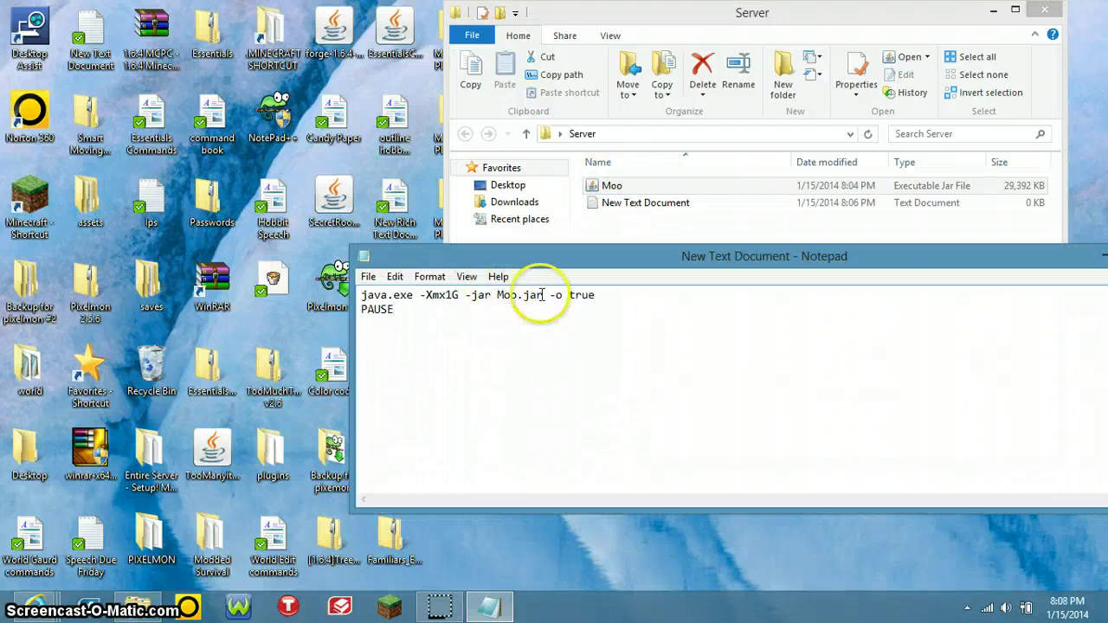
Step: Save the script as program.start.bat in the Server folder and close Notepad
left_click(368, 277)
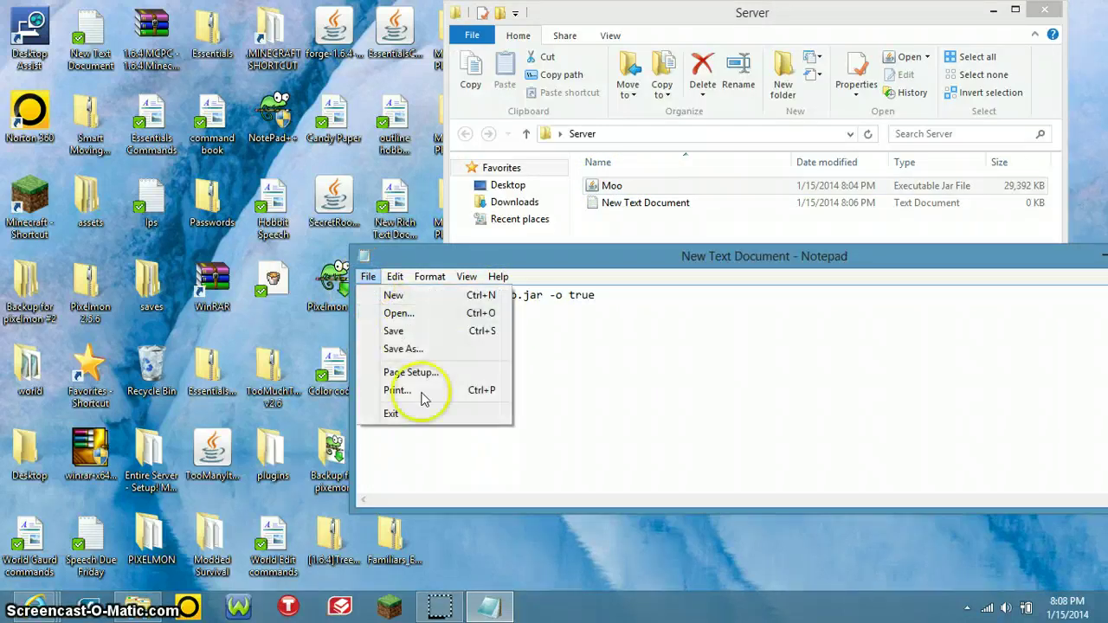
left_click(398, 347)
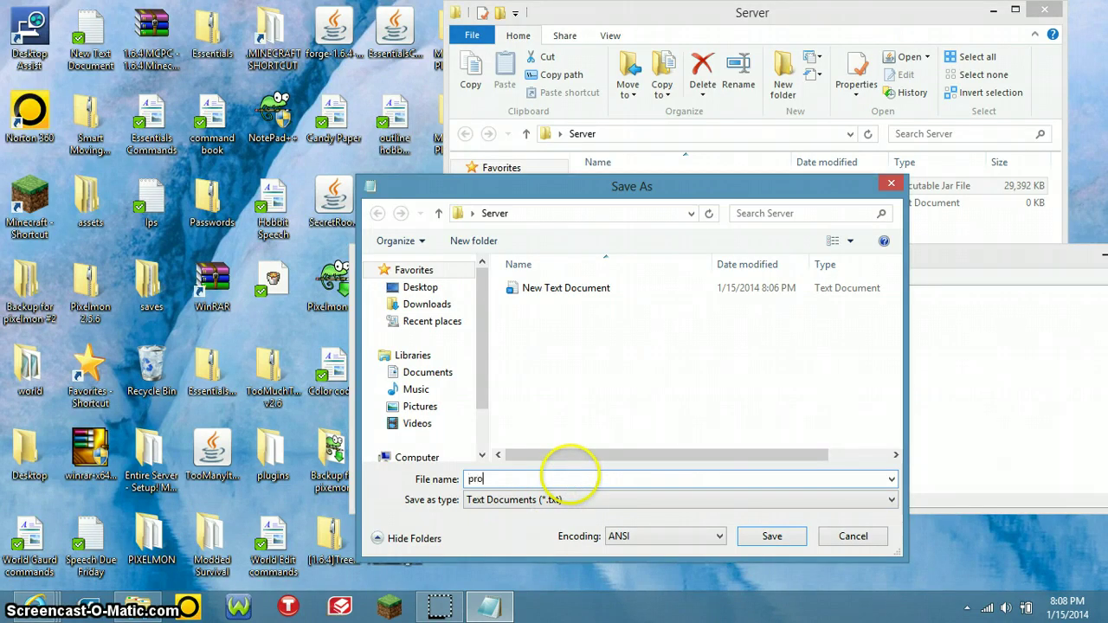
type("program.start.bat")
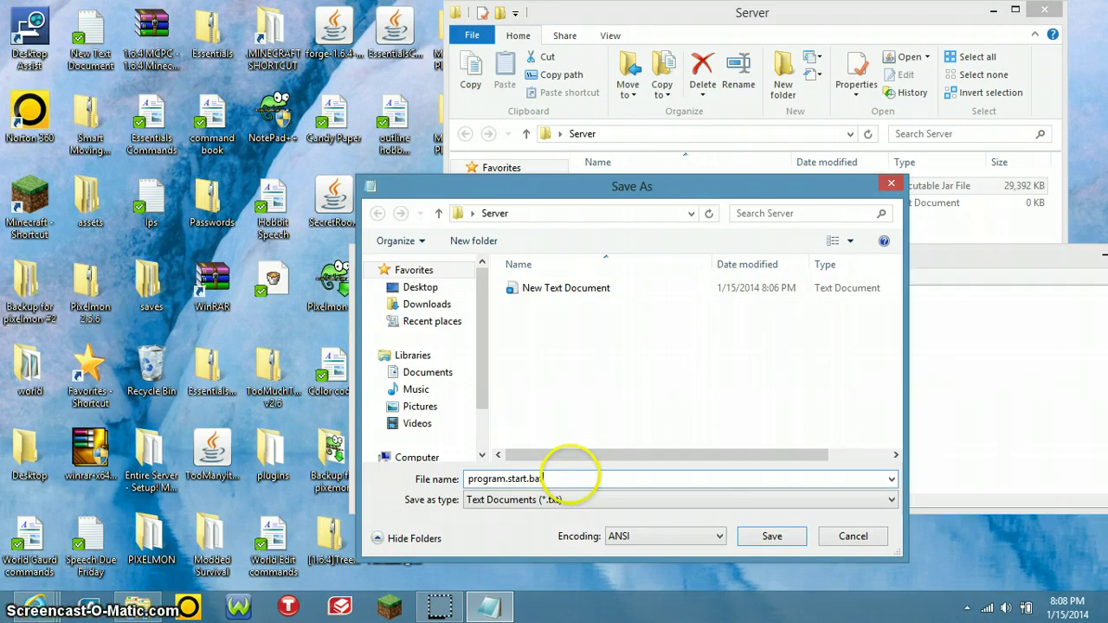
left_click(770, 537)
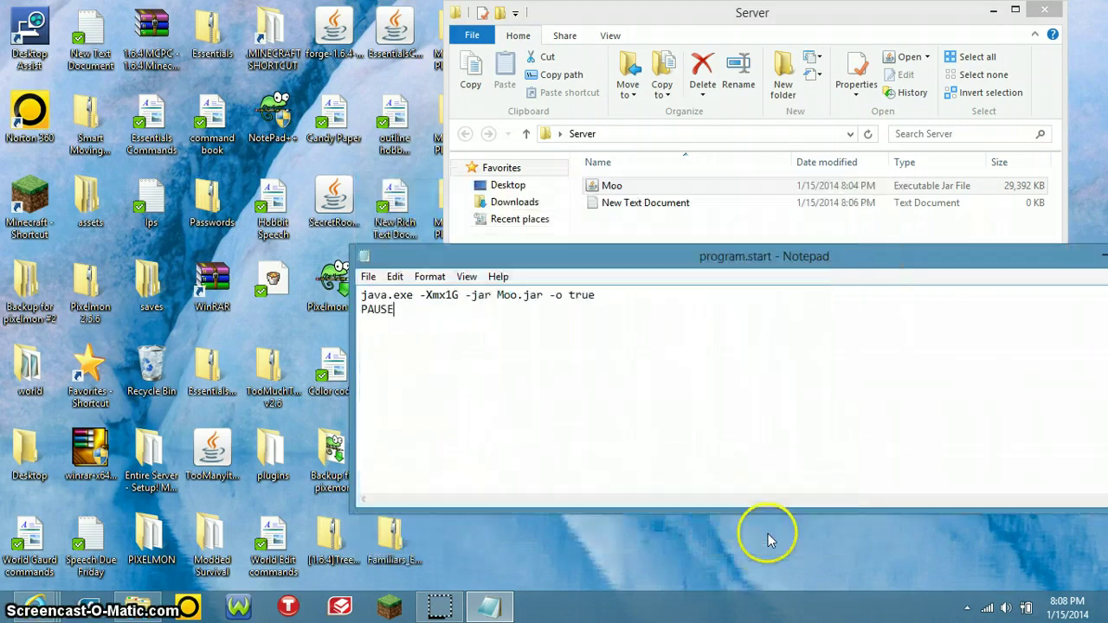
left_click_drag(840, 273, 710, 277)
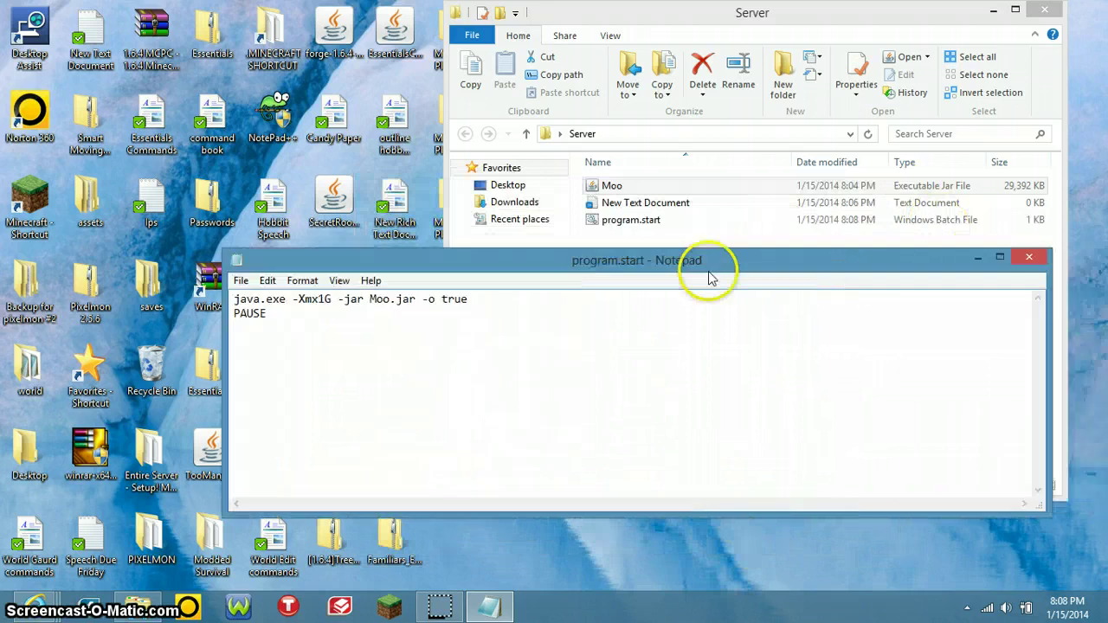
left_click(1027, 257)
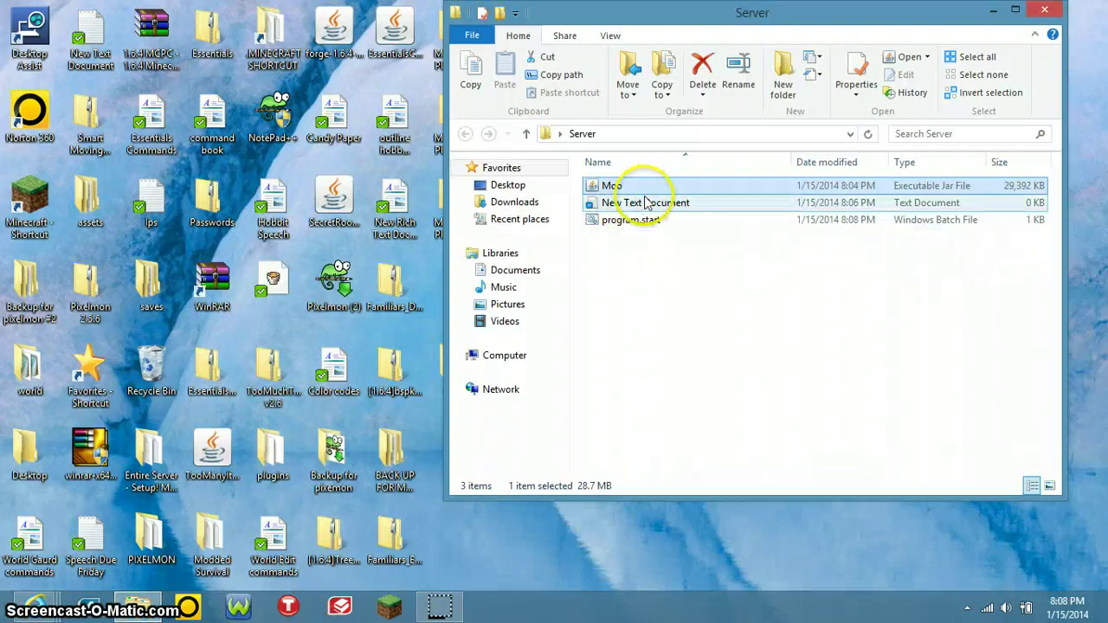
Step: Delete the empty New Text Document from the Server folder
left_click(650, 204)
right_click(649, 206)
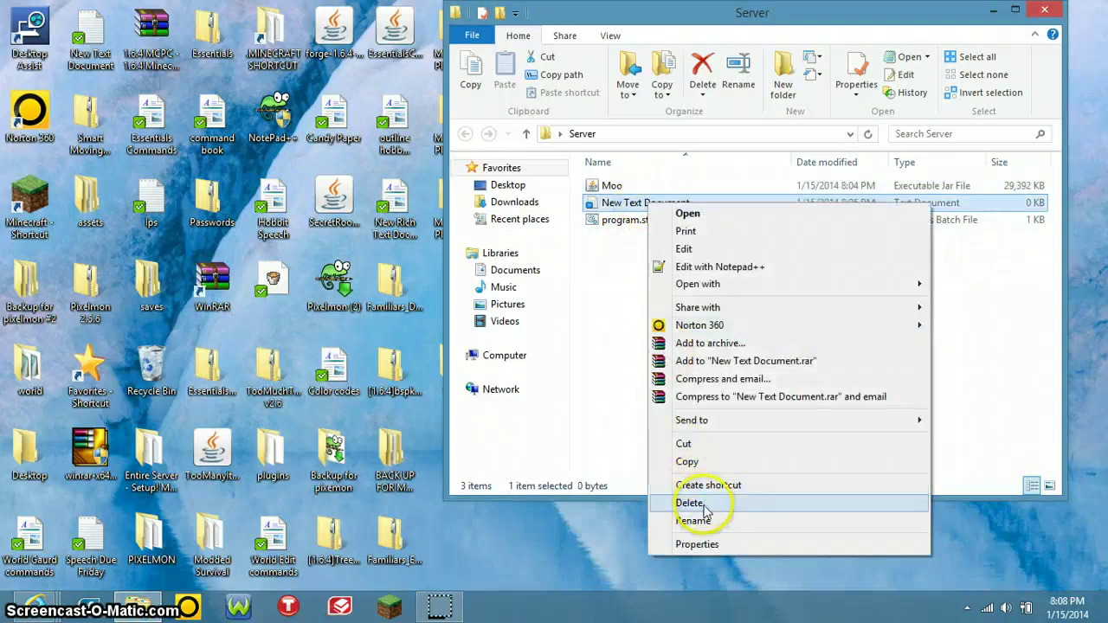
left_click(685, 503)
left_click(631, 206)
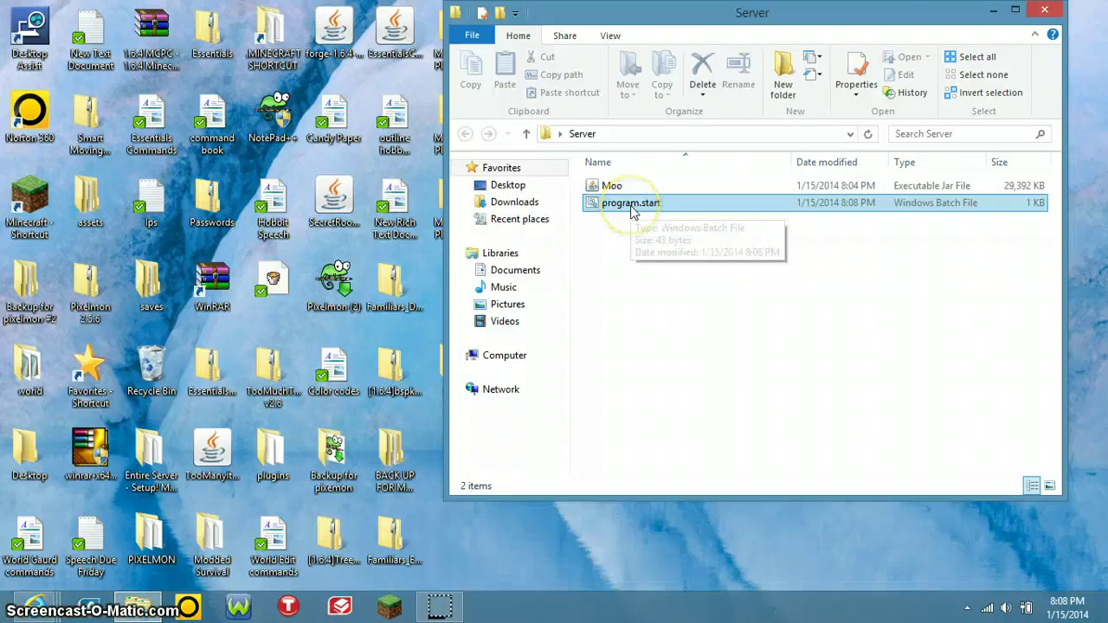
left_click(577, 228)
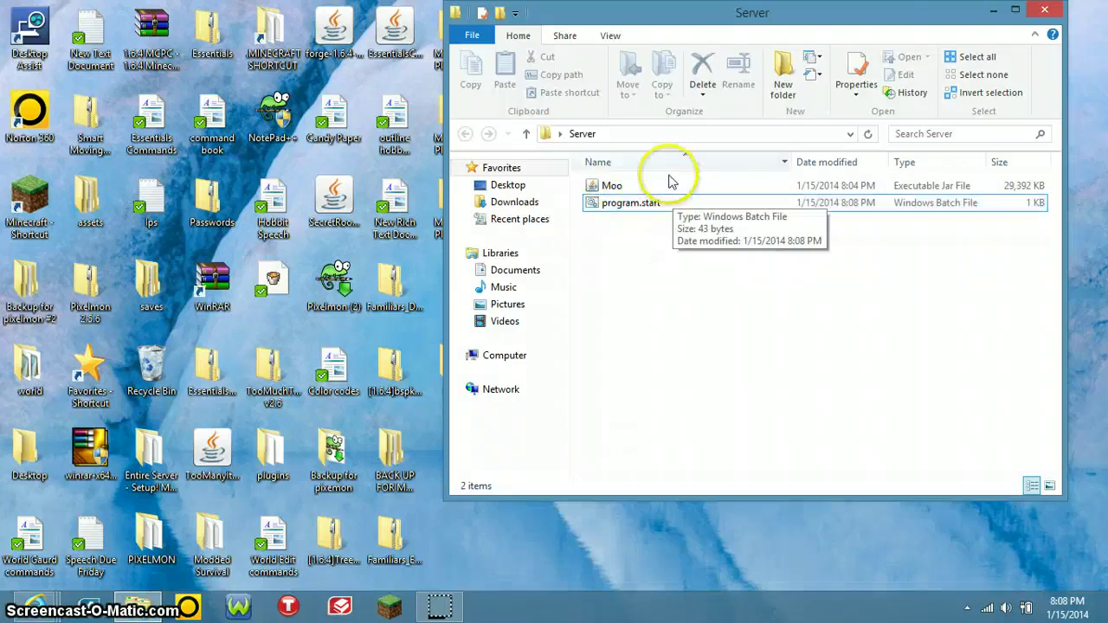
left_click(630, 205)
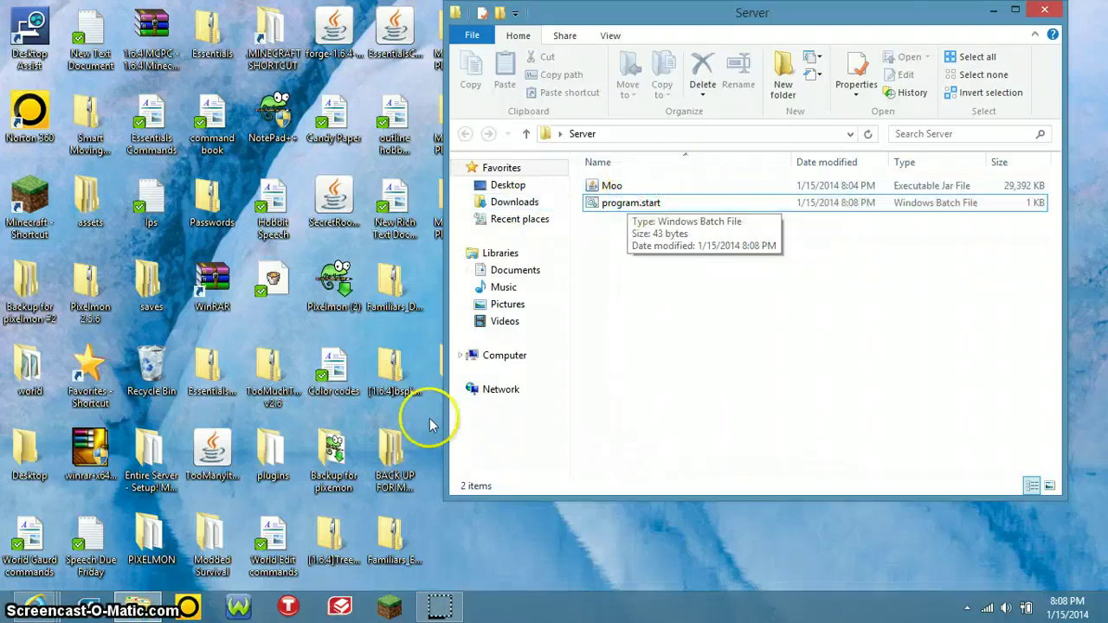
Step: Switch to the Pixelmon site in Internet Explorer, dismiss the download notice and look over the blog's front page
left_click(23, 611)
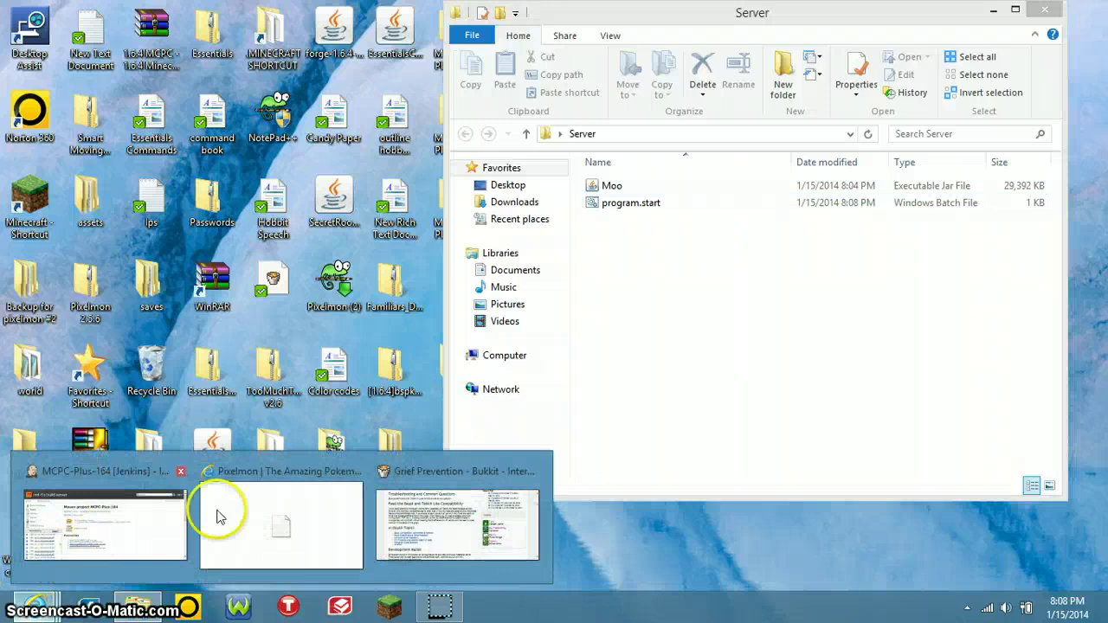
left_click(353, 512)
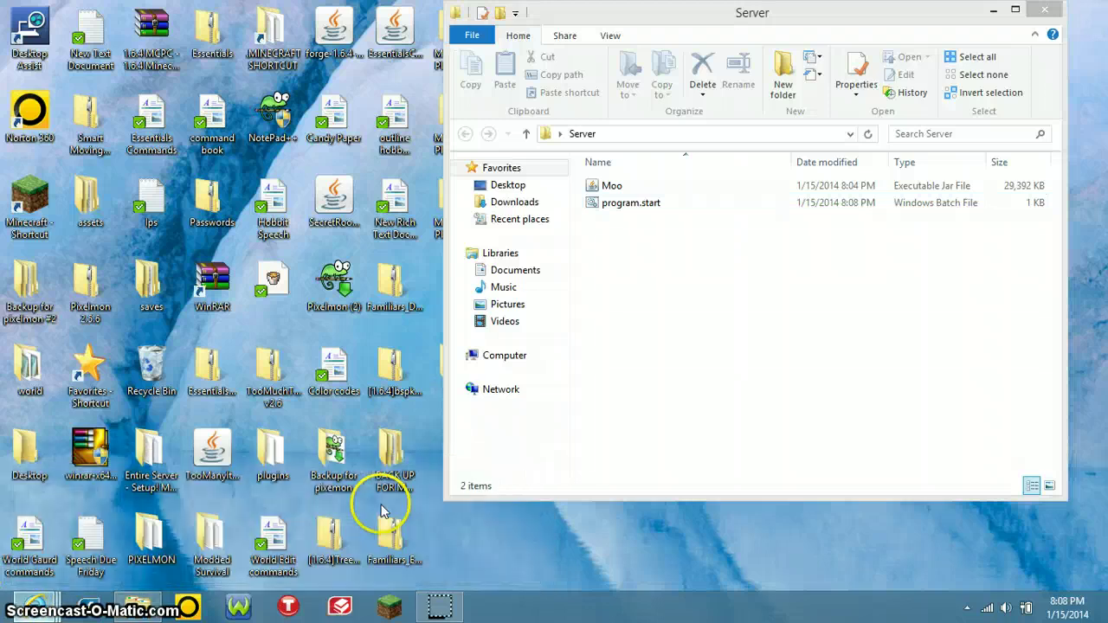
left_click(372, 136)
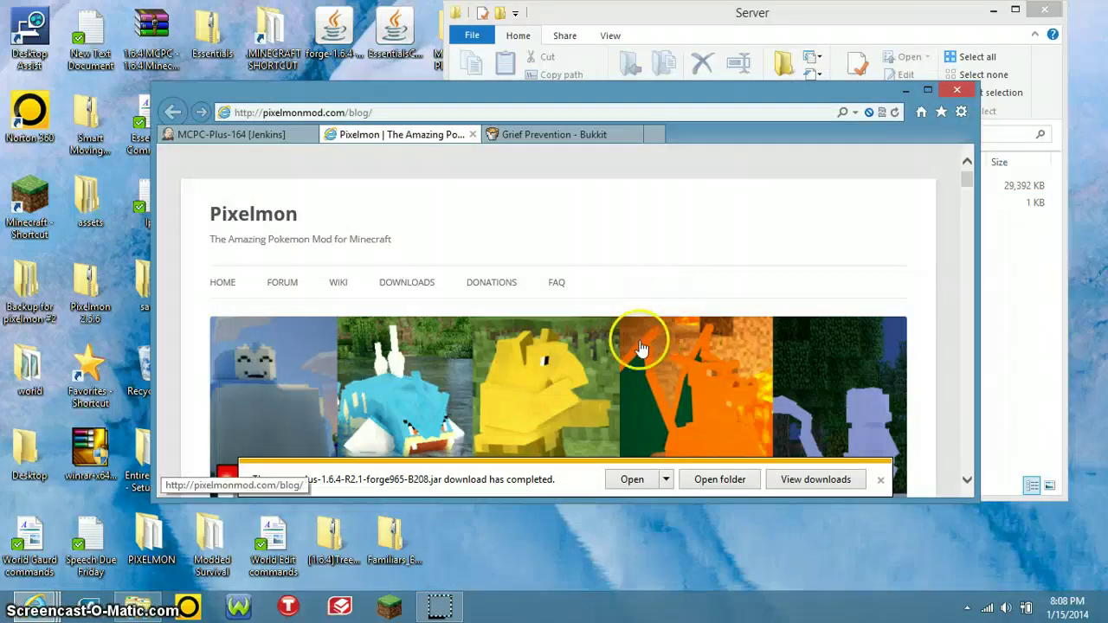
scroll(637, 338, "down", 5)
left_click(879, 482)
scroll(593, 285, "down", 7)
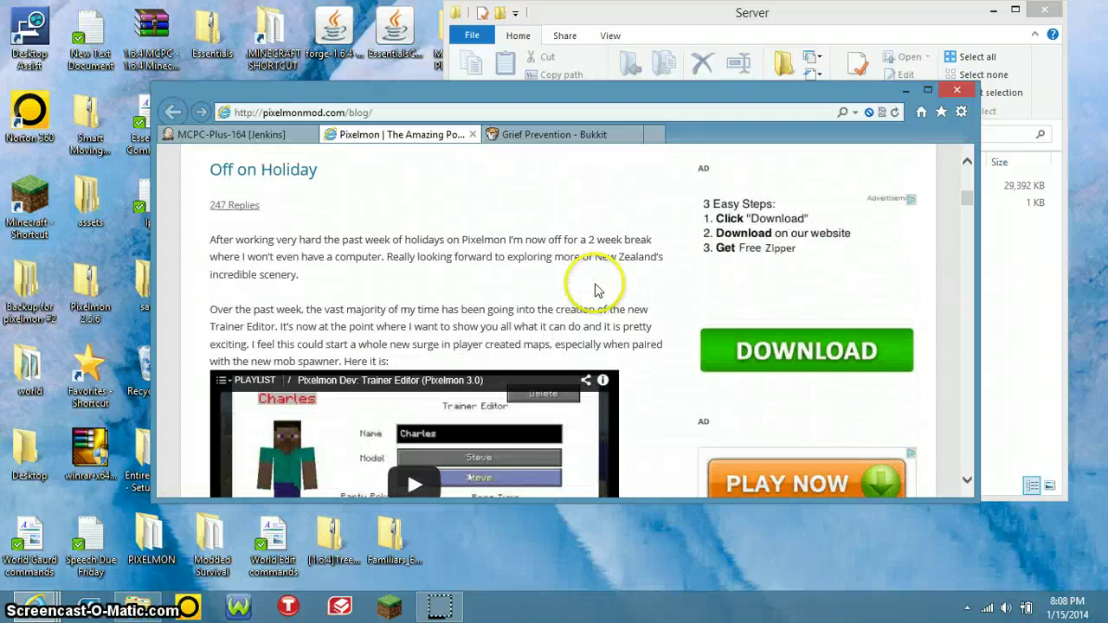
scroll(500, 316, "up", 10)
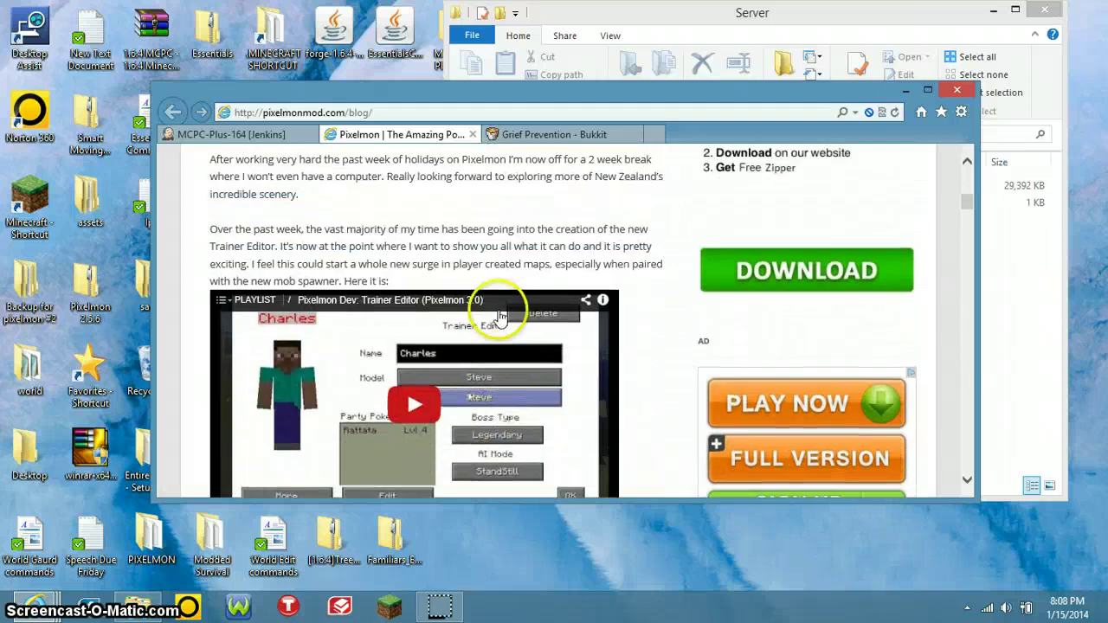
scroll(359, 290, "up", 3)
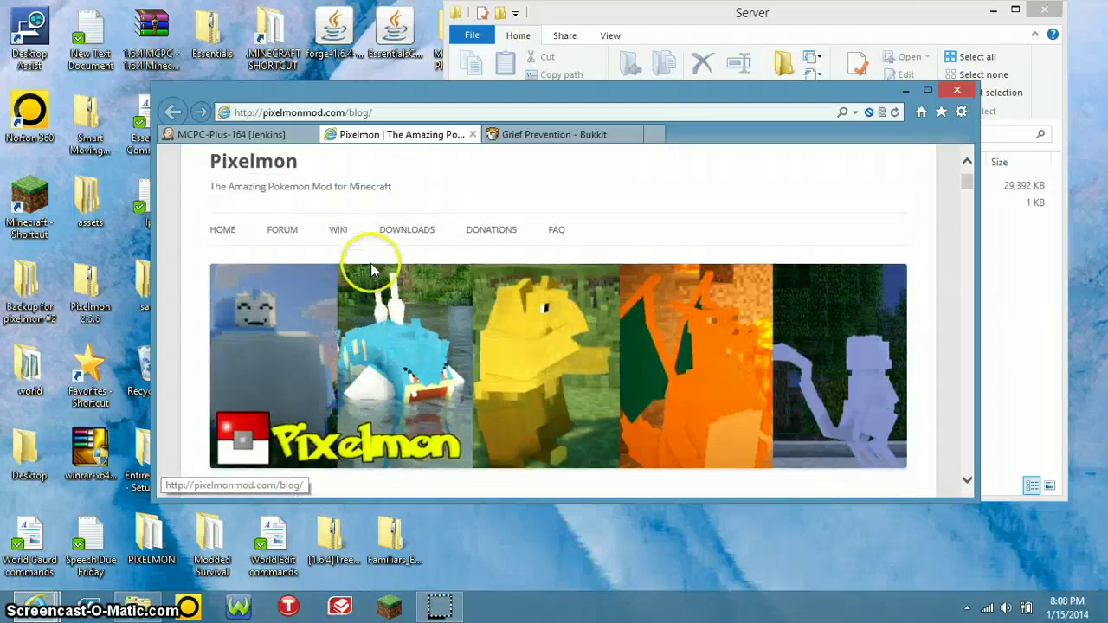
Step: Open the Pixelmon site's Downloads page and find the Pixelmon 2.5.7 download links
left_click(399, 283)
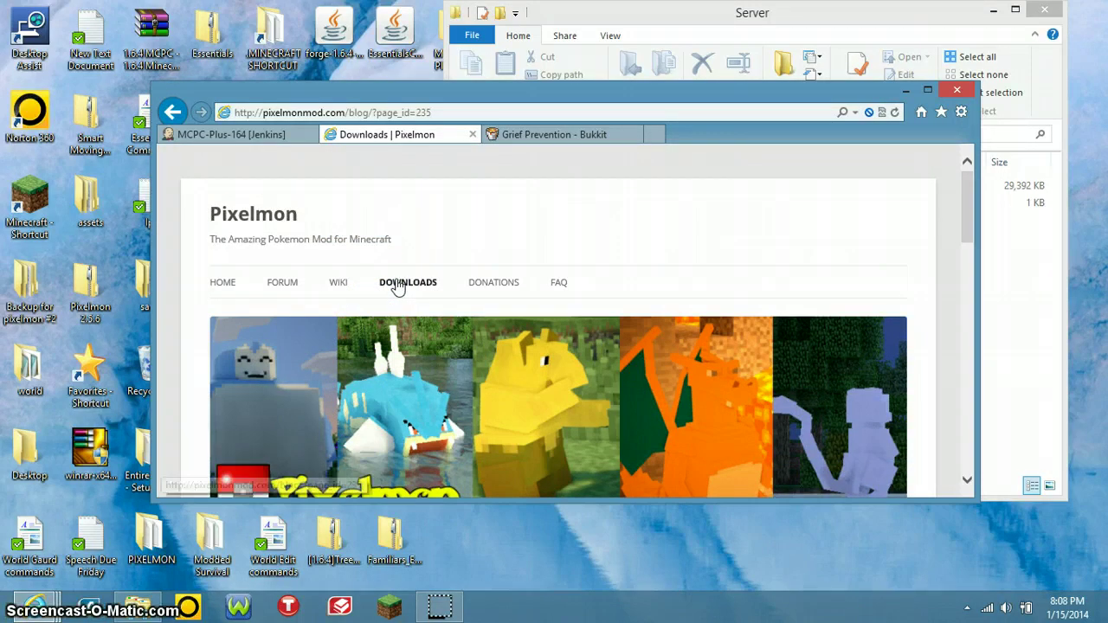
left_click(436, 284)
scroll(477, 291, "down", 5)
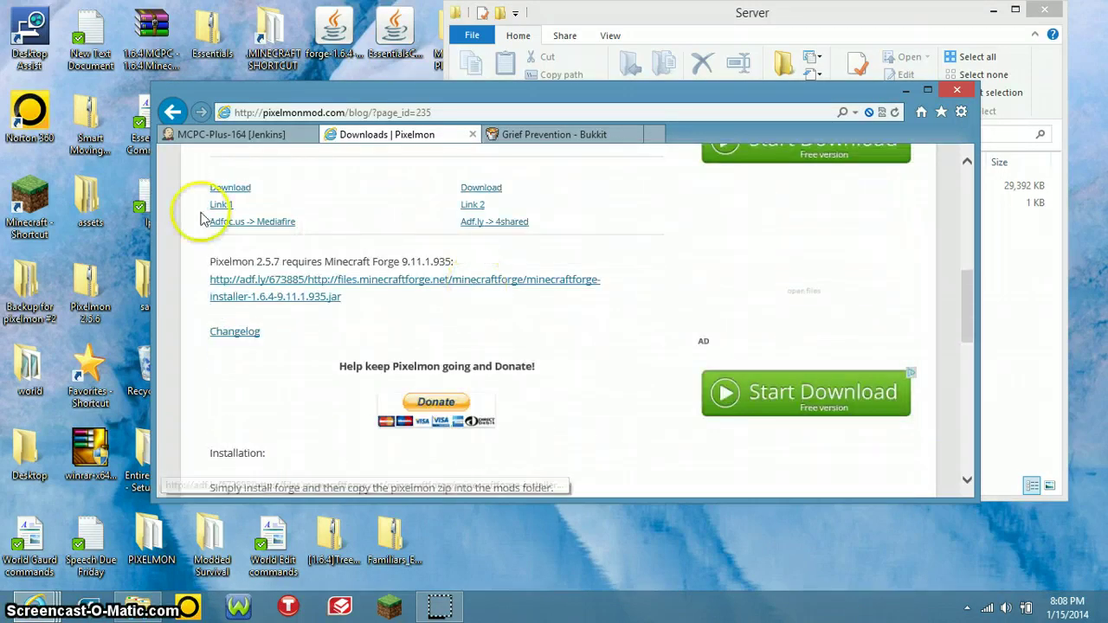
scroll(280, 270, "up", 1)
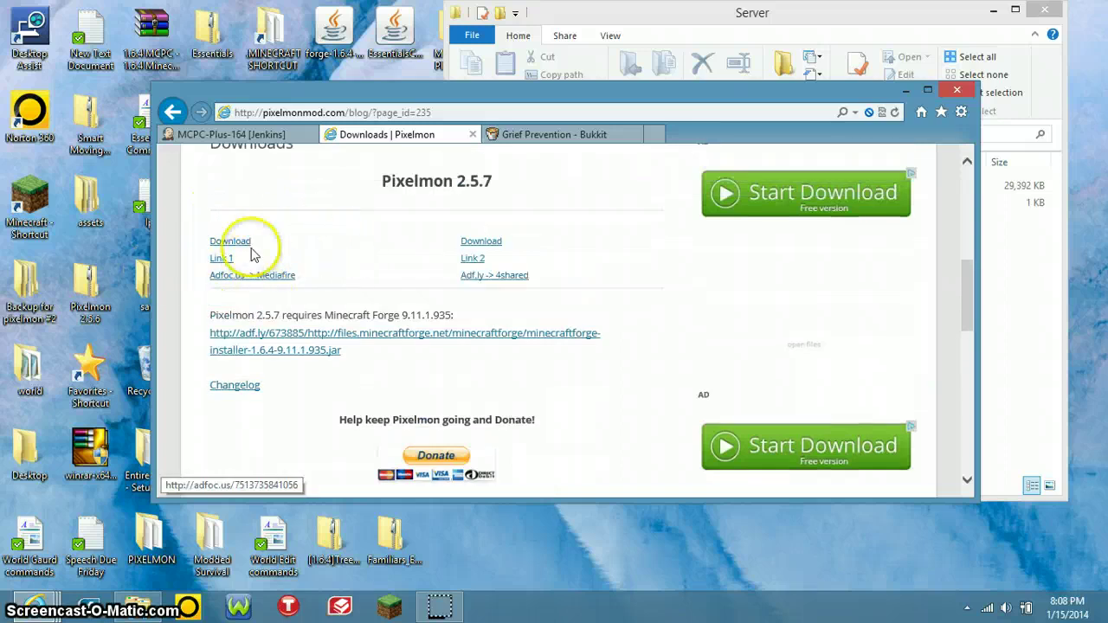
Step: Examine the Grief Prevention plugin page on Bukkit, including its 7.8 notes, Curse link and recent files
left_click(596, 135)
scroll(569, 255, "down", 4)
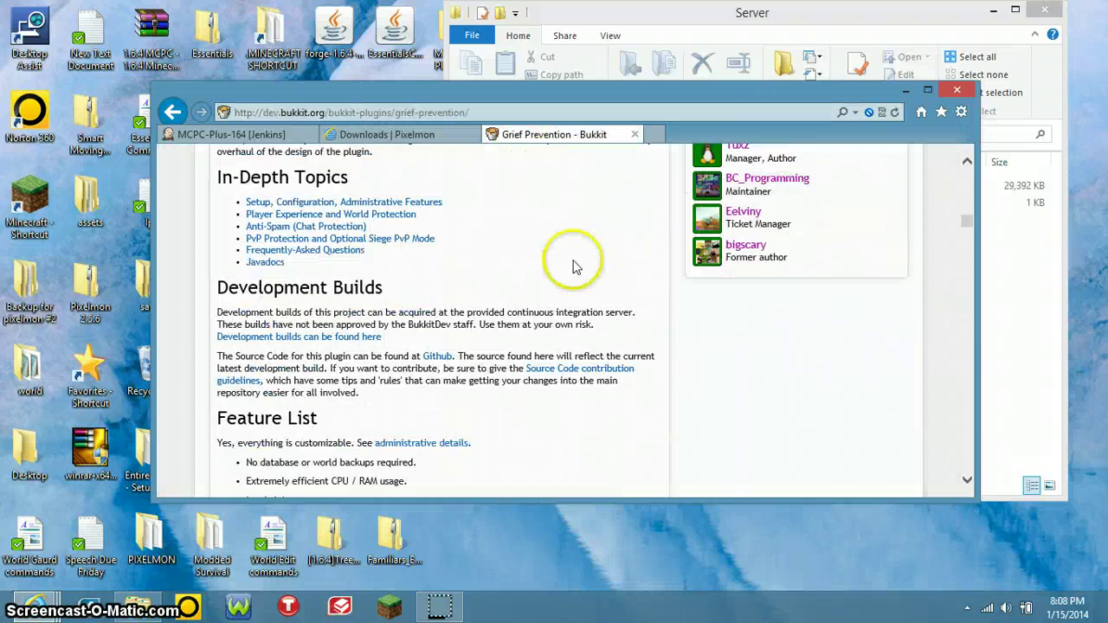
scroll(574, 267, "up", 3)
scroll(406, 275, "up", 10)
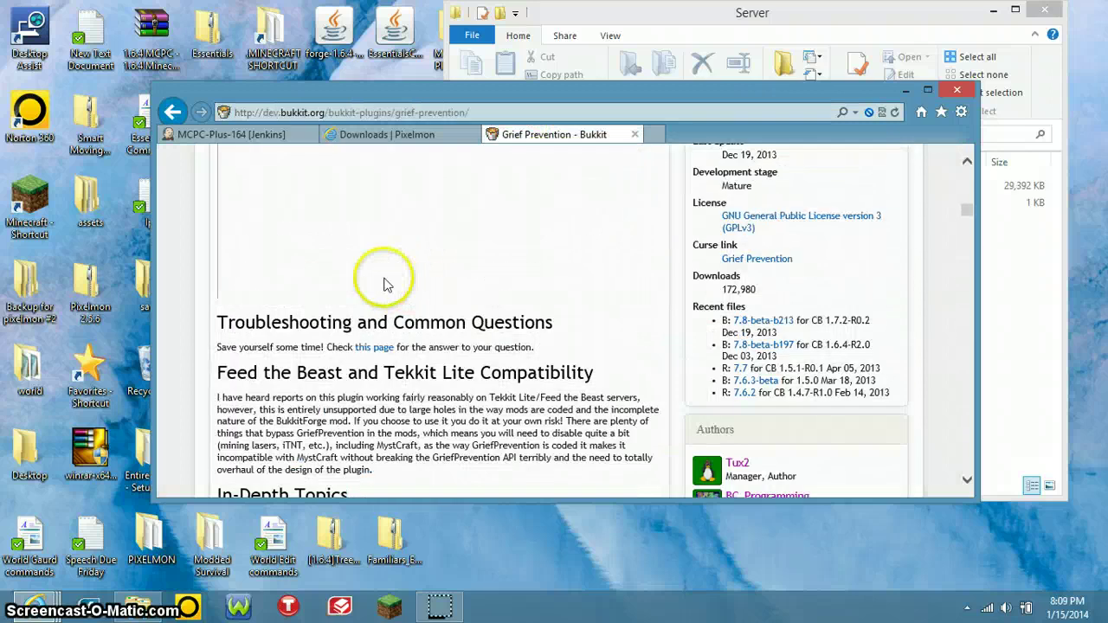
scroll(426, 258, "up", 4)
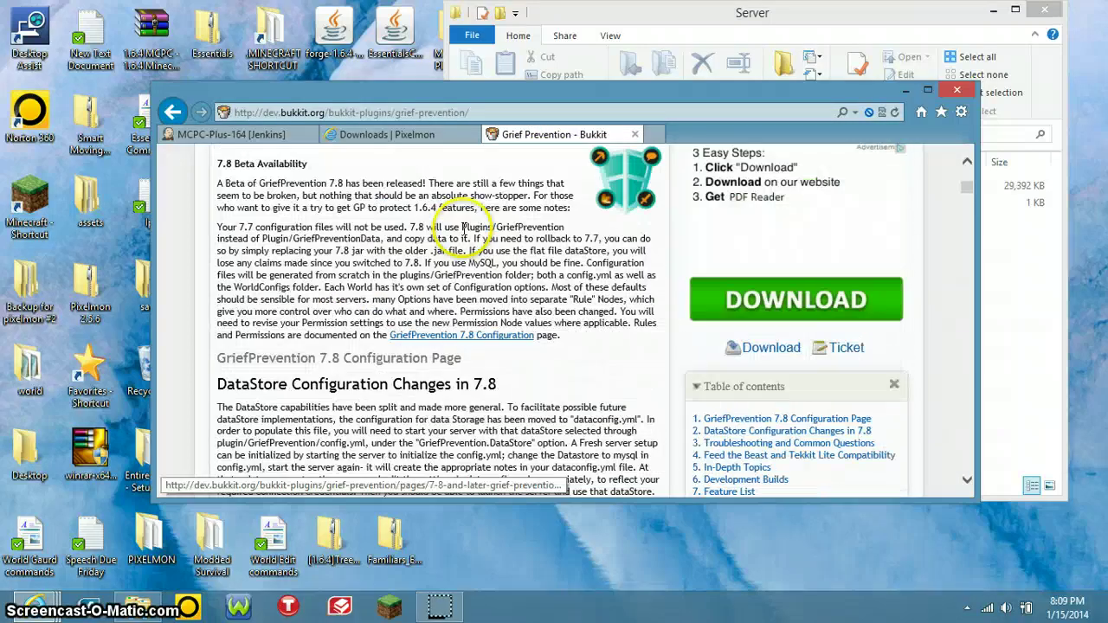
scroll(470, 230, "down", 7)
scroll(666, 320, "down", 6)
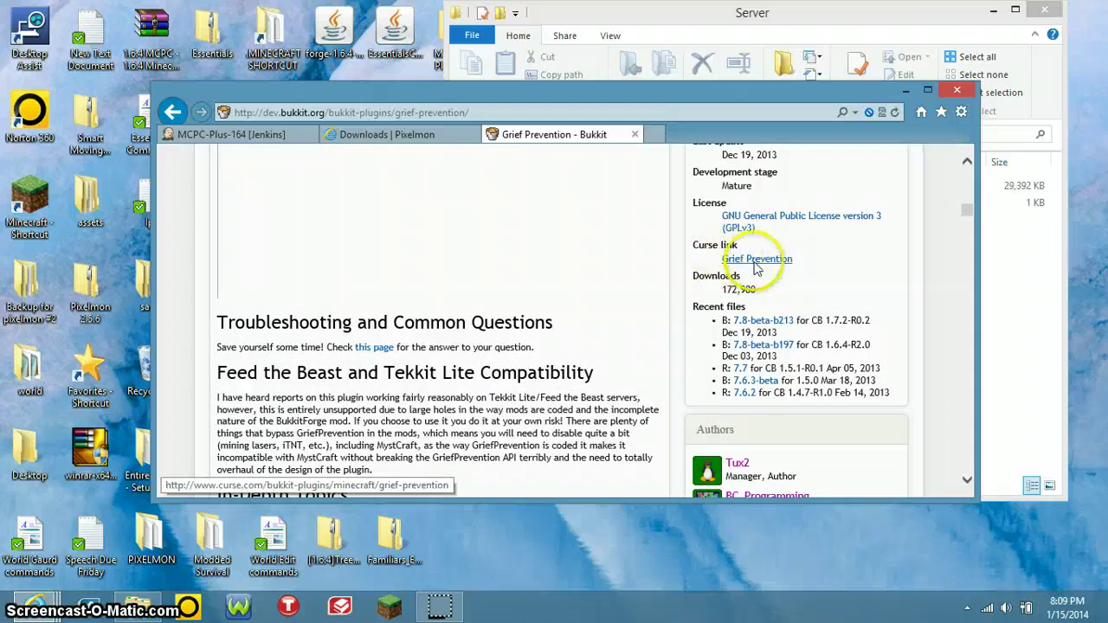
scroll(735, 260, "up", 10)
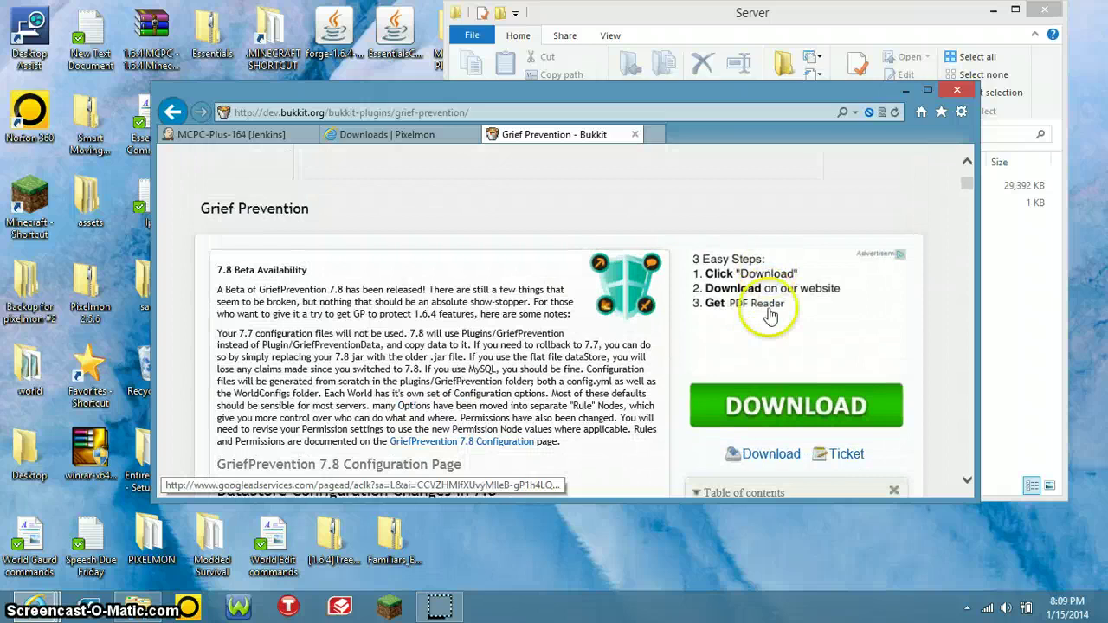
scroll(753, 346, "down", 2)
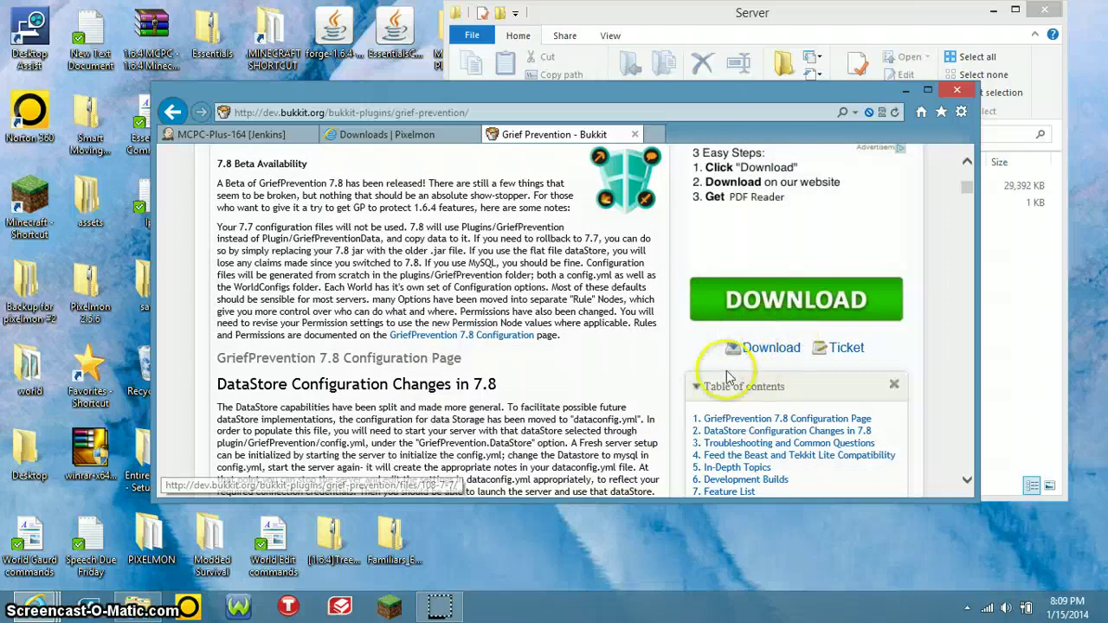
scroll(753, 357, "down", 3)
scroll(755, 361, "down", 3)
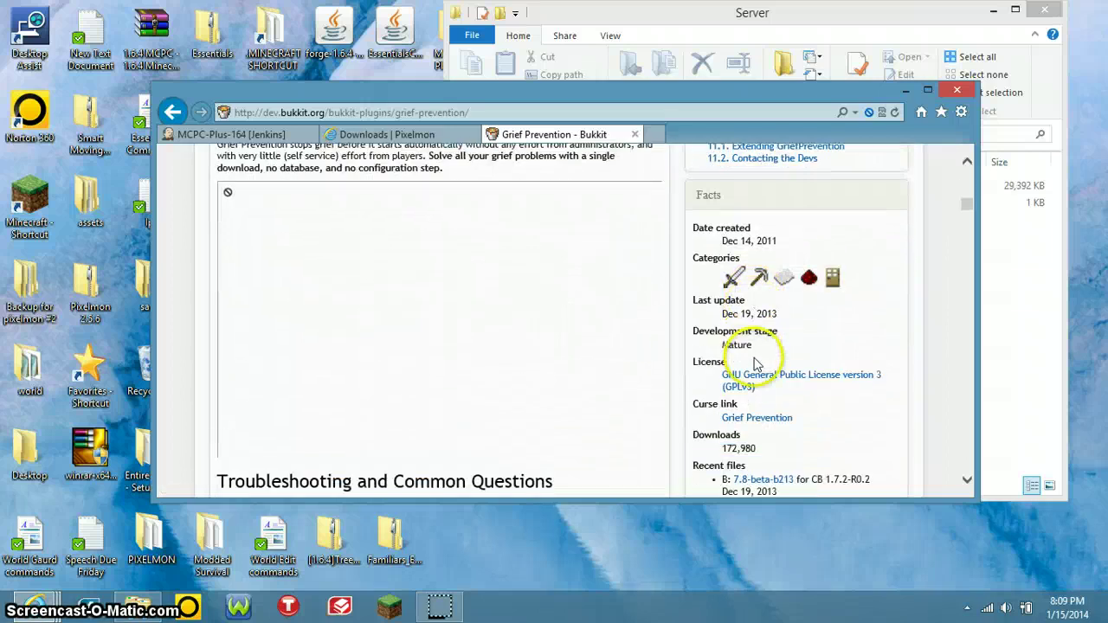
scroll(766, 346, "down", 1)
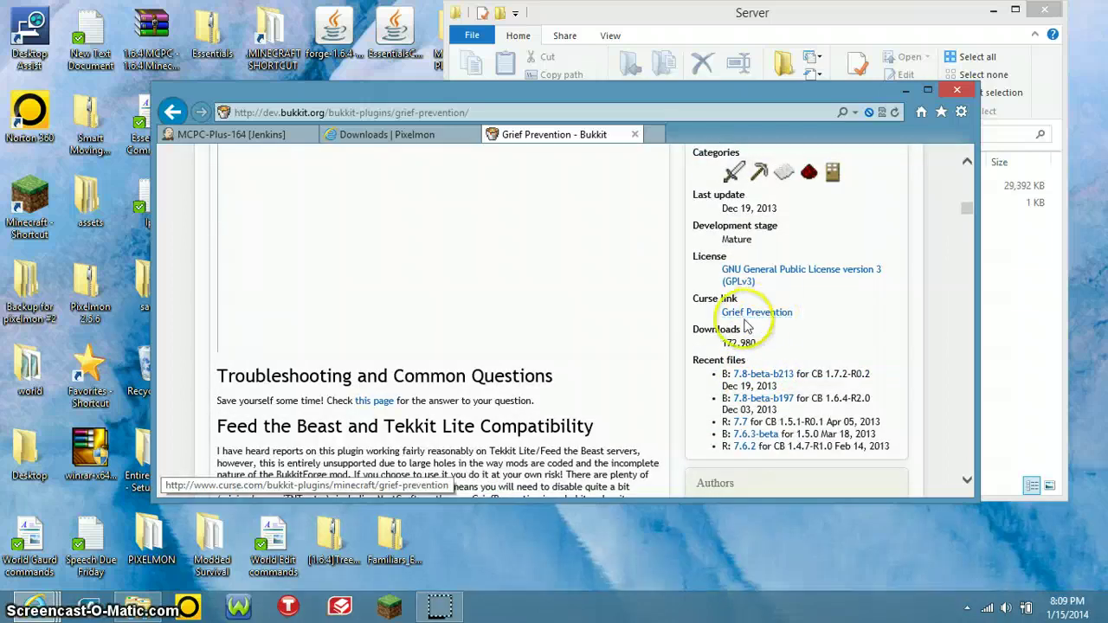
Step: Open the Grief Prevention page on Curse from the Bukkit page and check the plugin's details
left_click(741, 317)
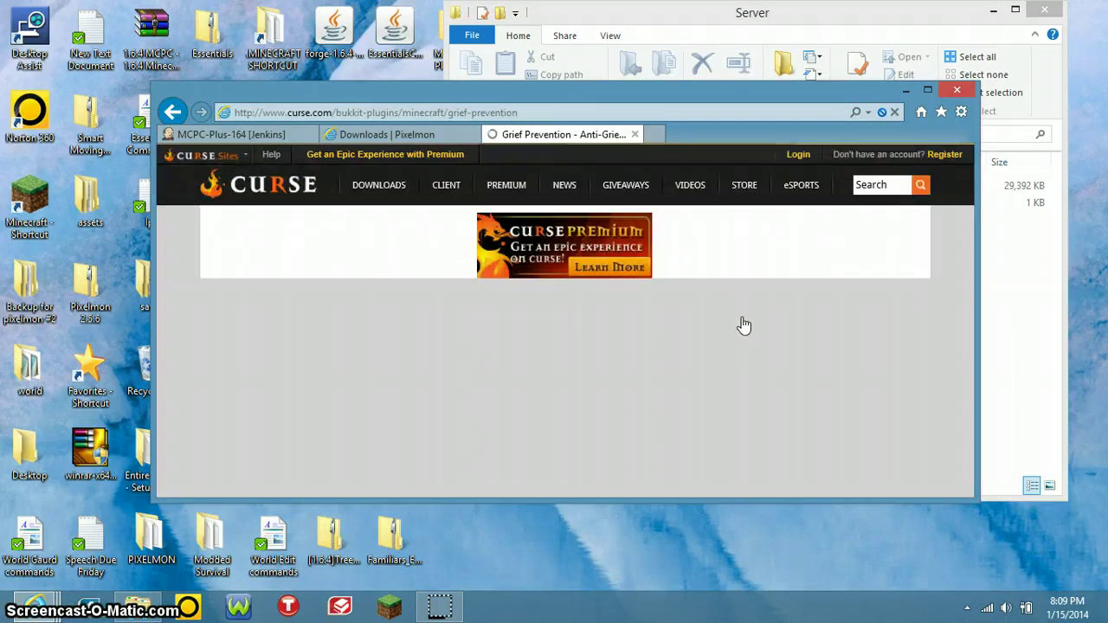
scroll(742, 324, "down", 3)
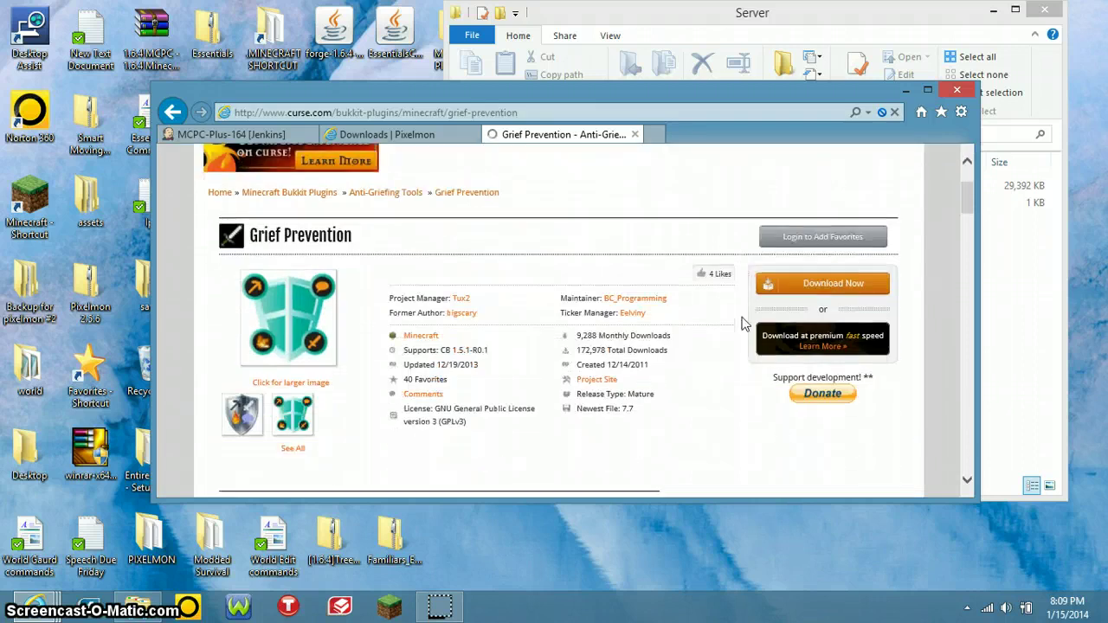
scroll(432, 291, "up", 1)
scroll(472, 303, "down", 4)
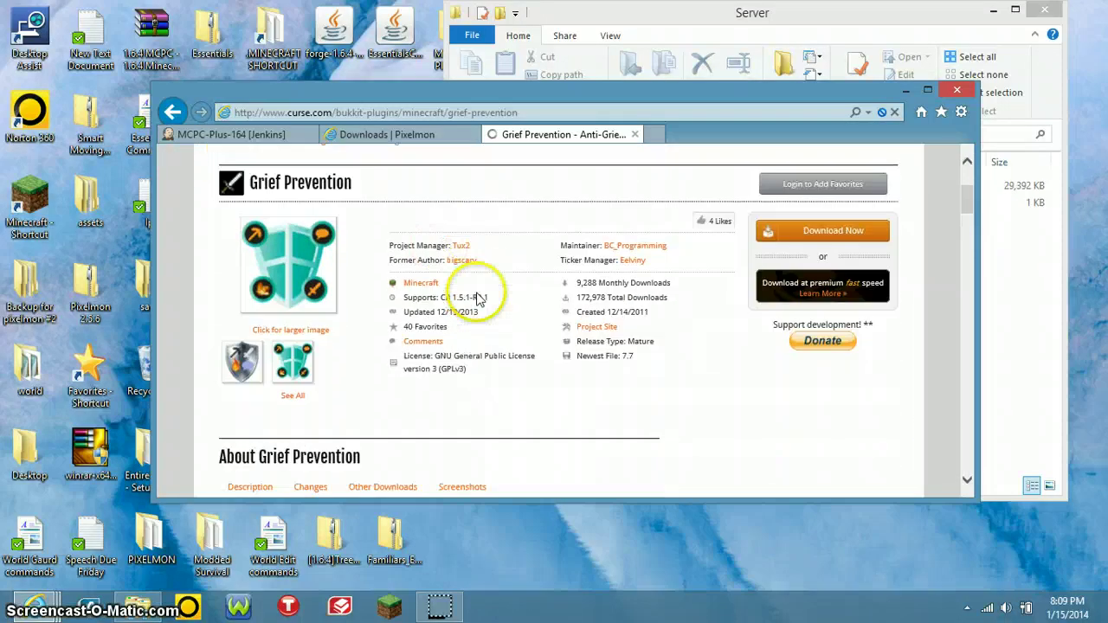
scroll(459, 315, "down", 1)
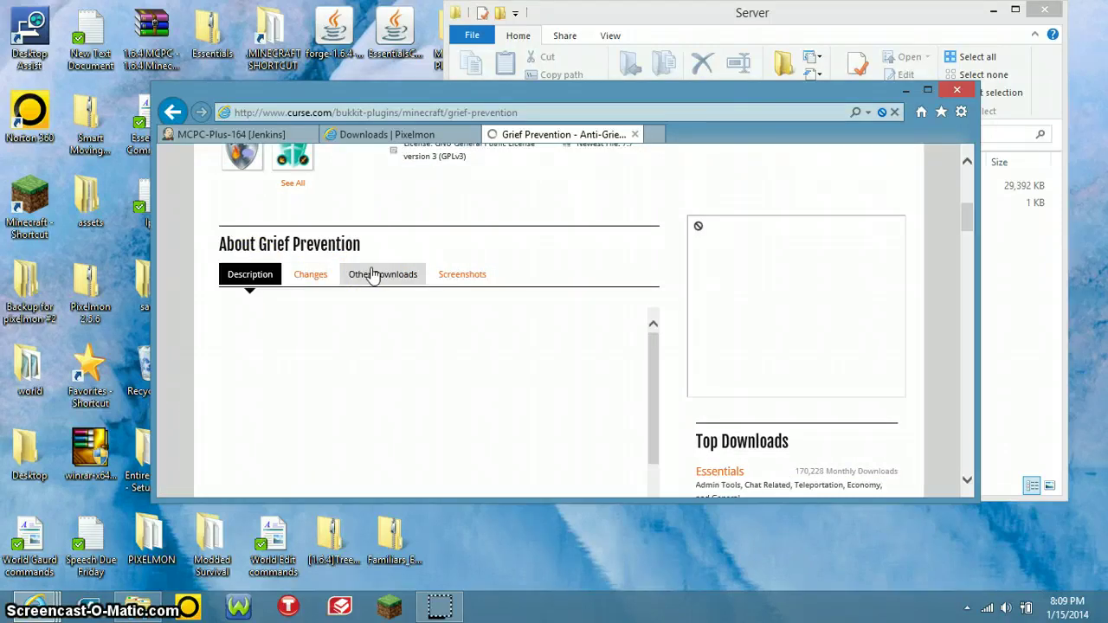
Step: Show Grief Prevention's other downloads and check the game version of each listed file
left_click(372, 274)
left_click(402, 319)
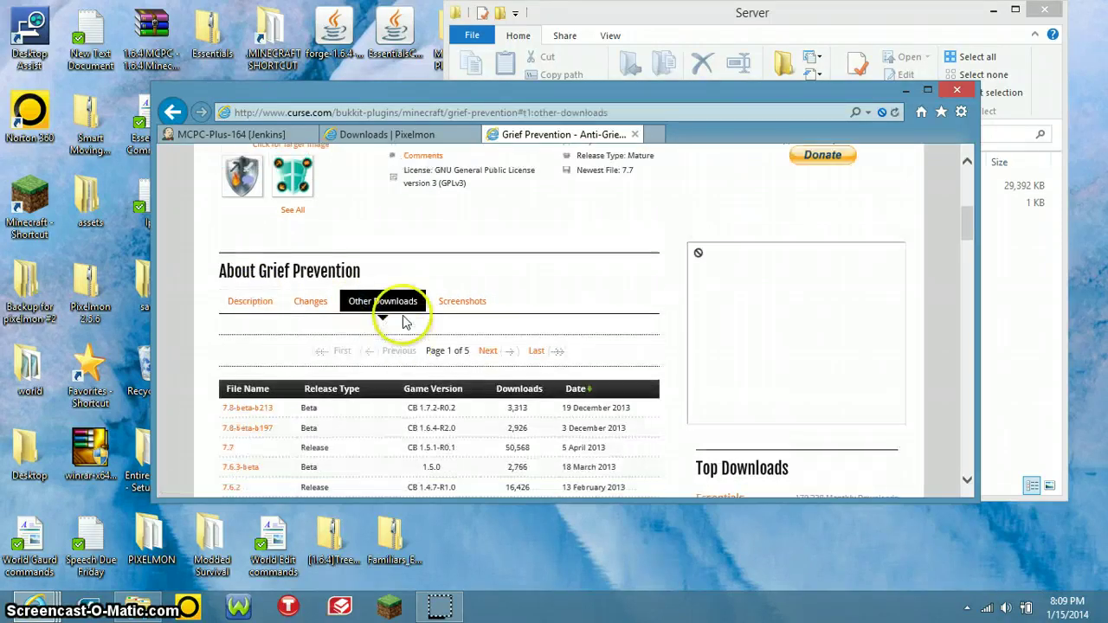
scroll(594, 308, "up", 5)
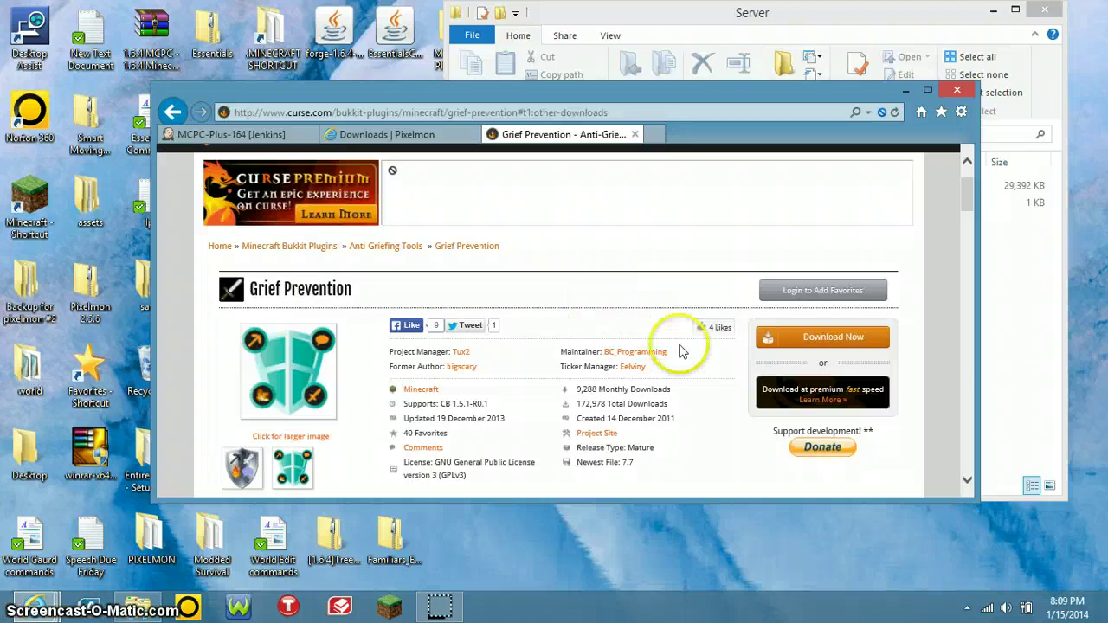
scroll(680, 350, "down", 7)
scroll(375, 301, "up", 3)
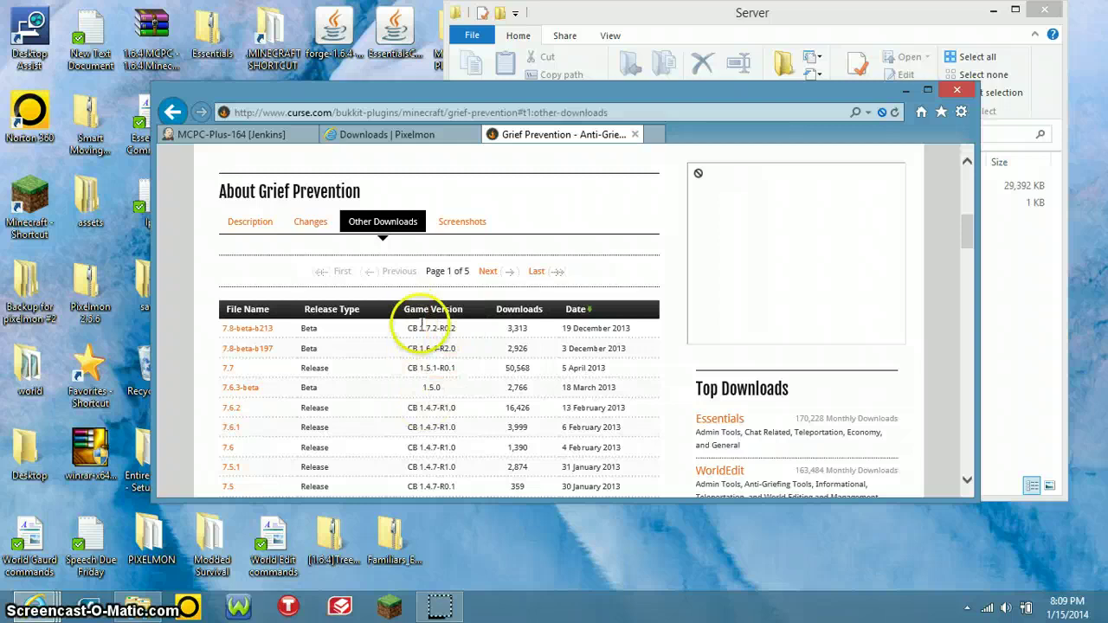
left_click(408, 327)
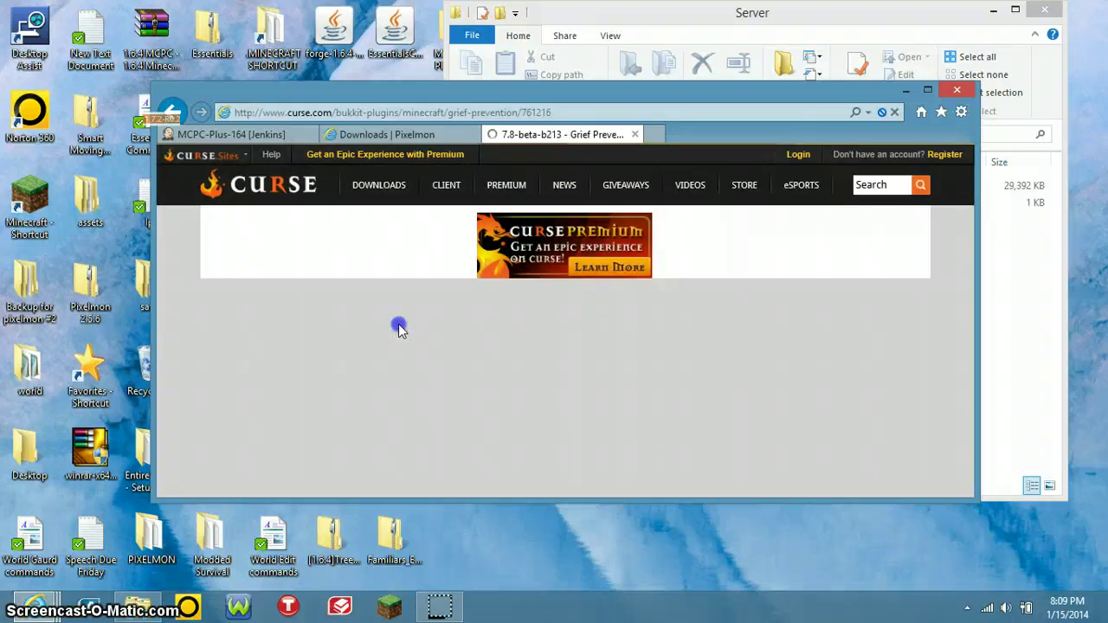
left_click(172, 112)
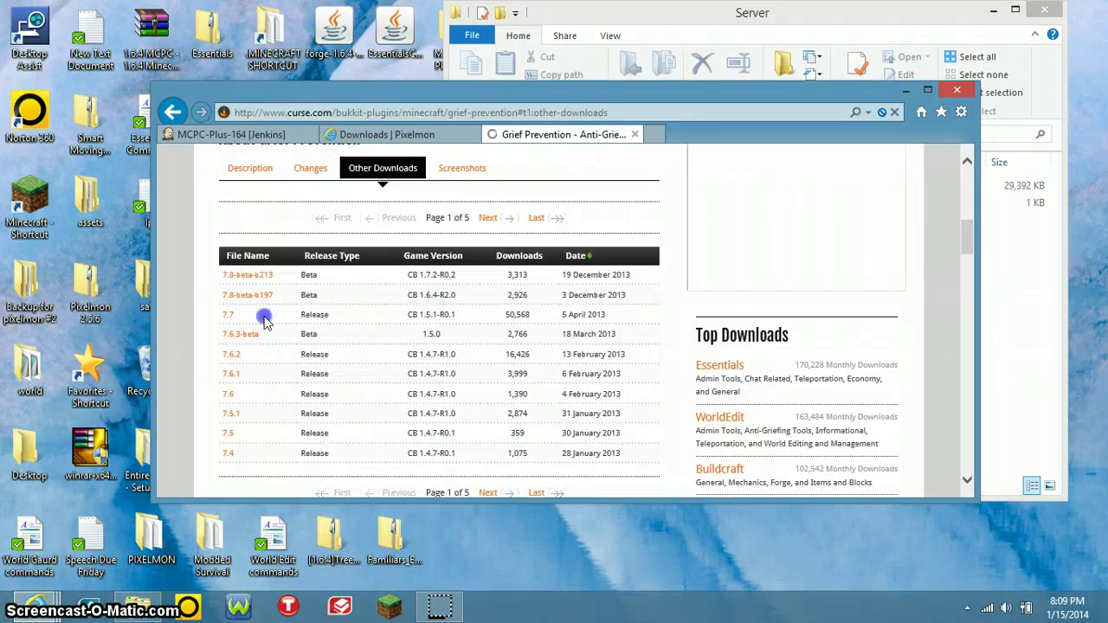
left_click(412, 295)
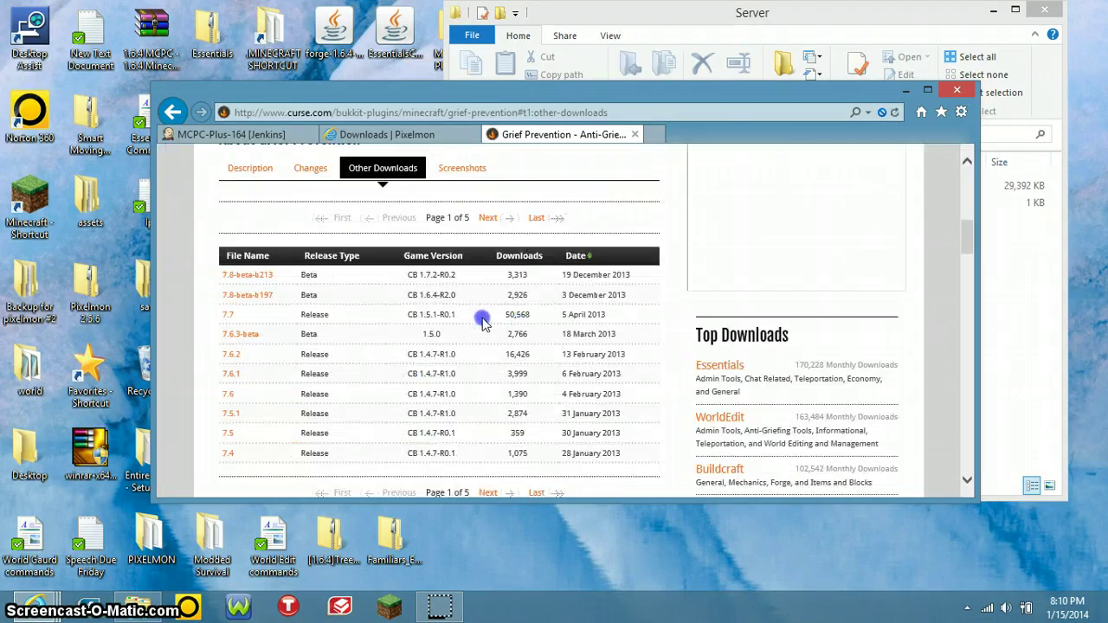
Step: Review the Pixelmon 2.5.7 downloads page and the Grief Prevention page on Curse once more
left_click(398, 134)
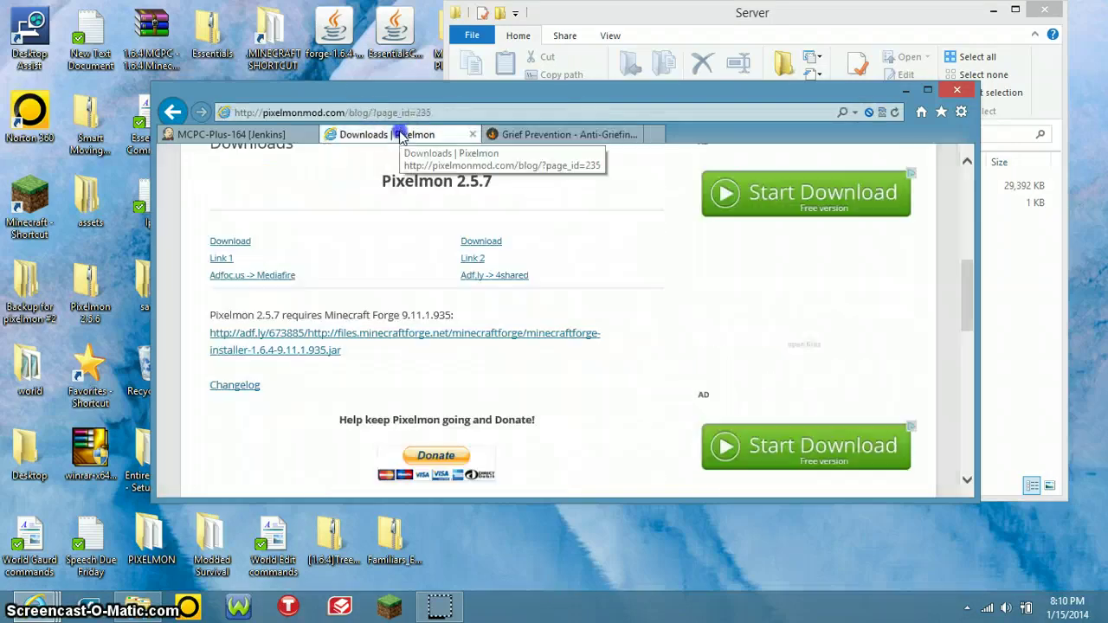
scroll(433, 264, "up", 5)
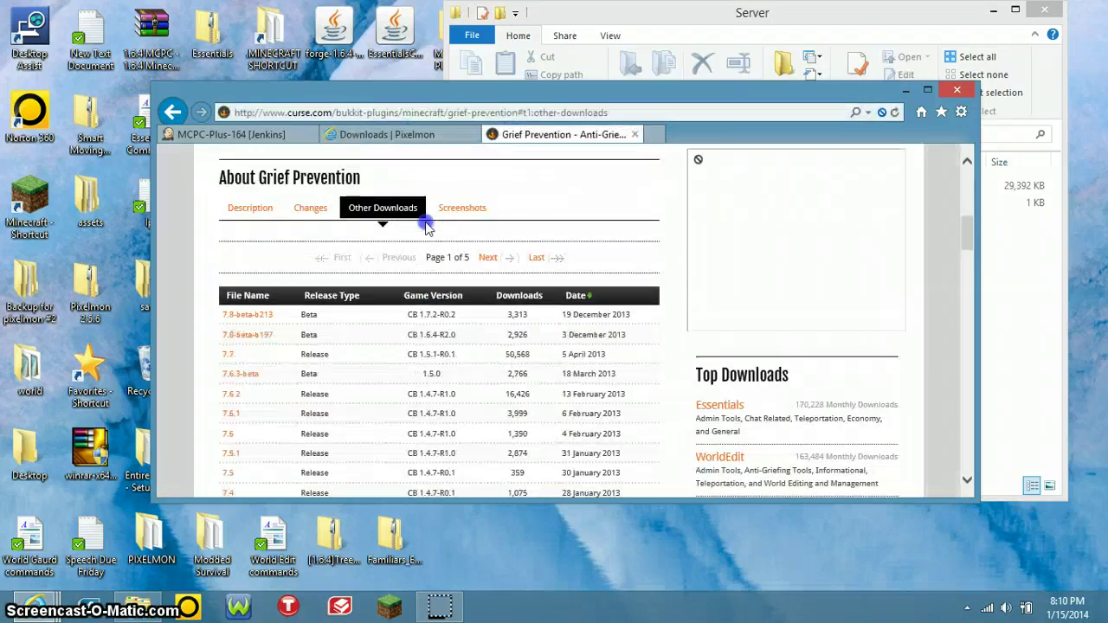
scroll(313, 183, "down", 2)
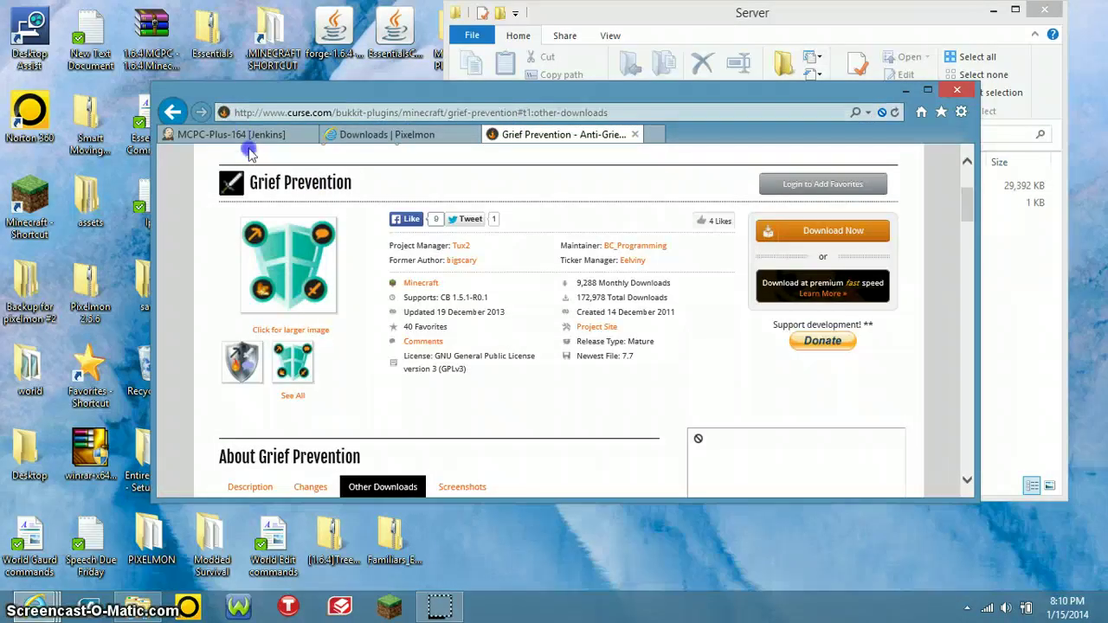
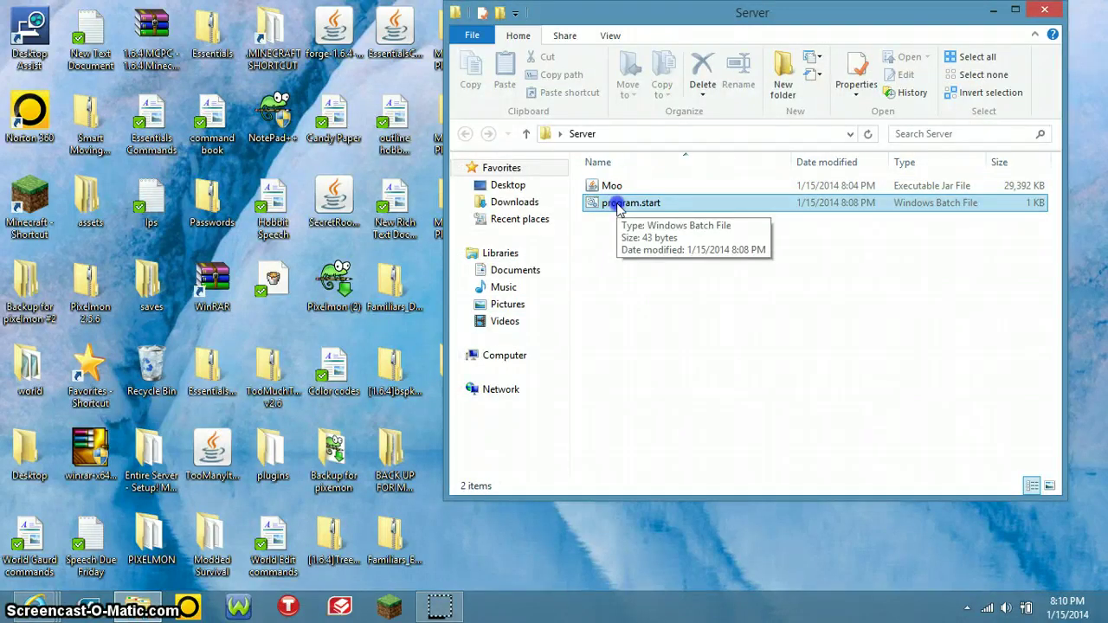
Step: Move the Server window clear of the desktop's bottom row and place the GriefPrevention jar between the Server and Pixelmon 2.5.7 folders
left_click(537, 555)
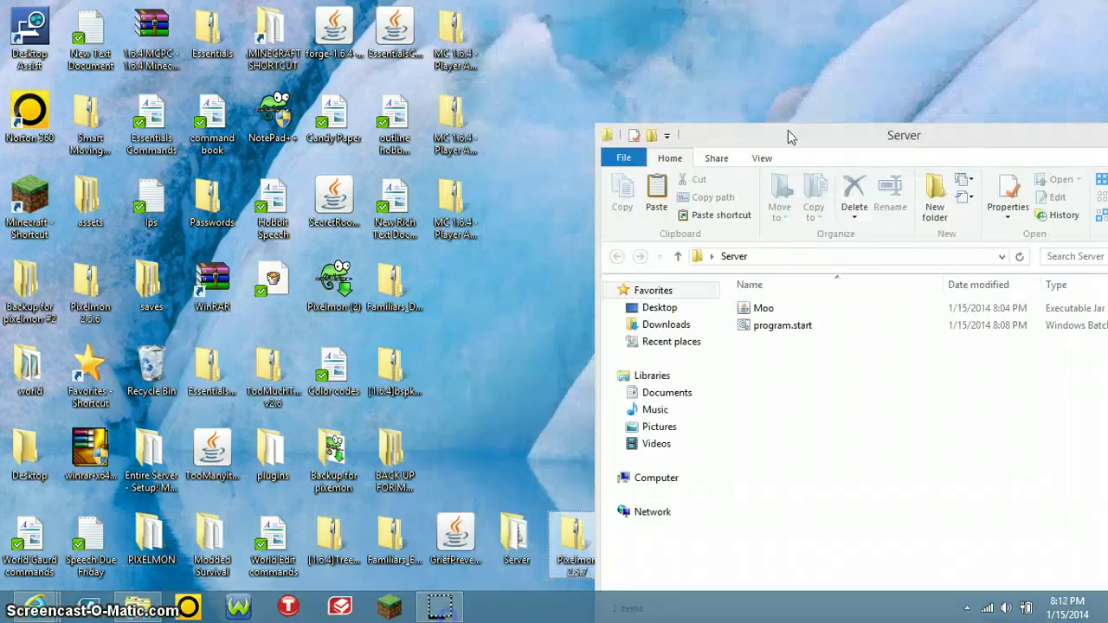
left_click_drag(787, 130, 558, 24)
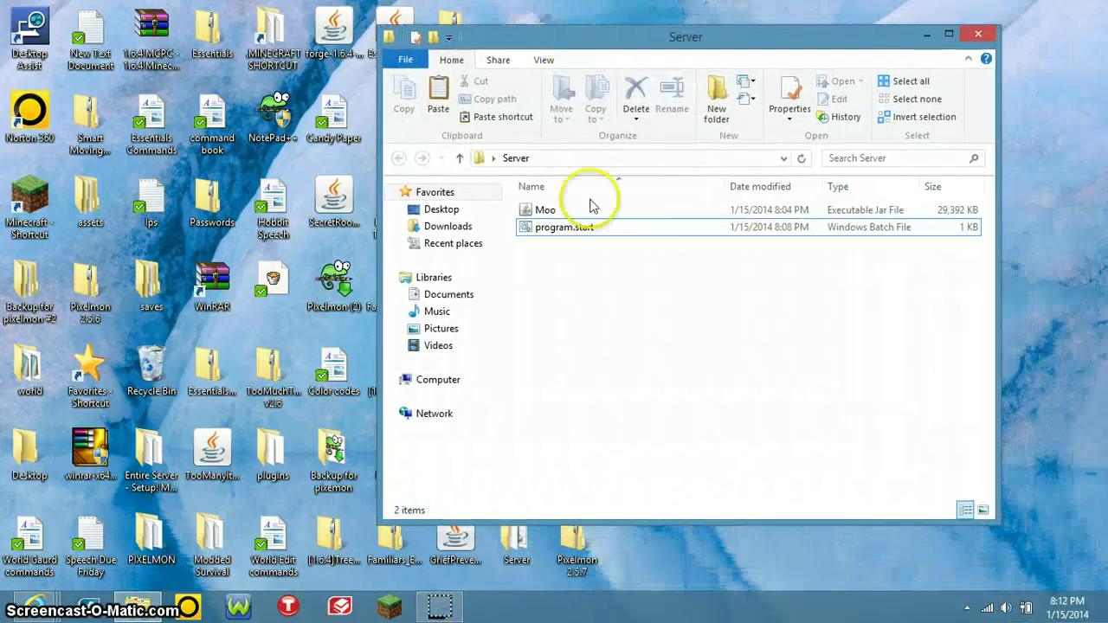
left_click(597, 556)
left_click_drag(454, 544, 610, 566)
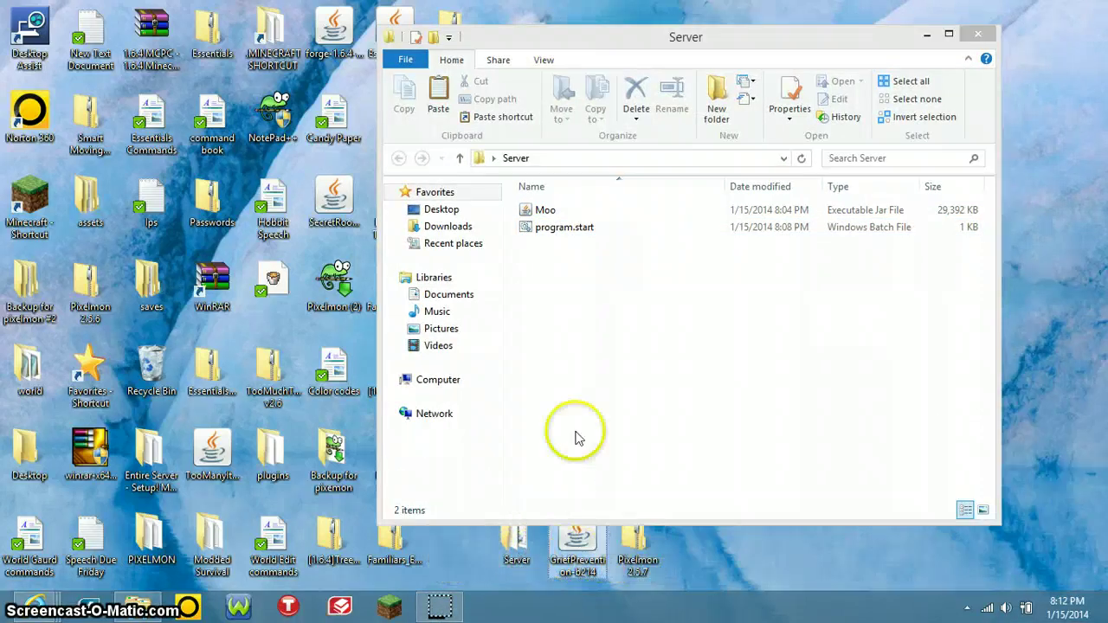
Step: Run the program.start batch file to launch the server and reposition its console window
left_click(561, 232)
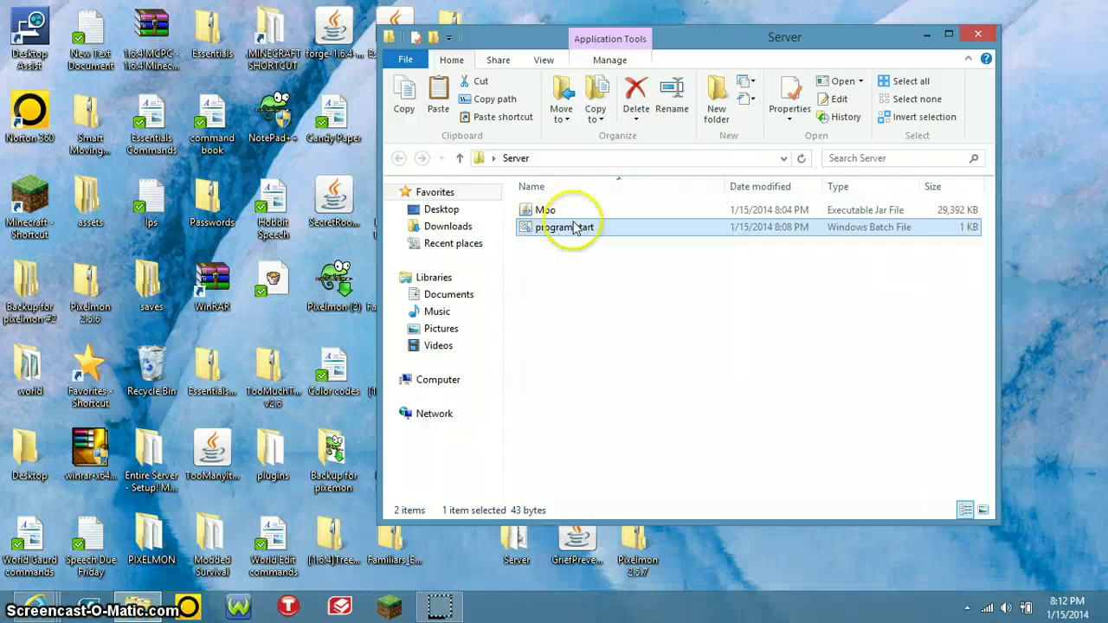
double_click(586, 225)
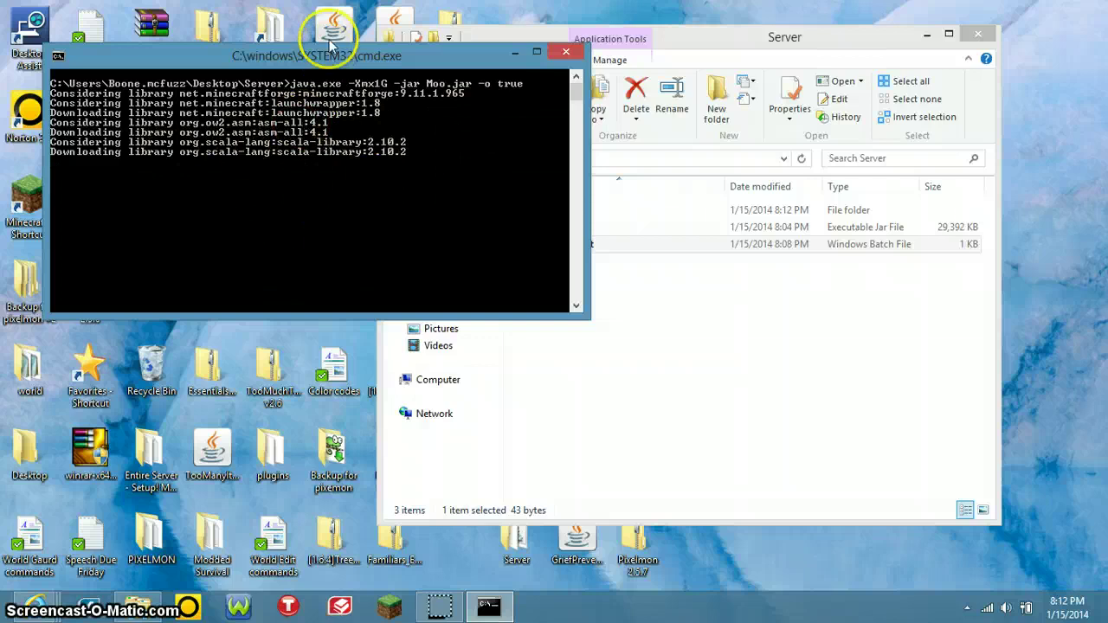
left_click_drag(327, 58, 339, 78)
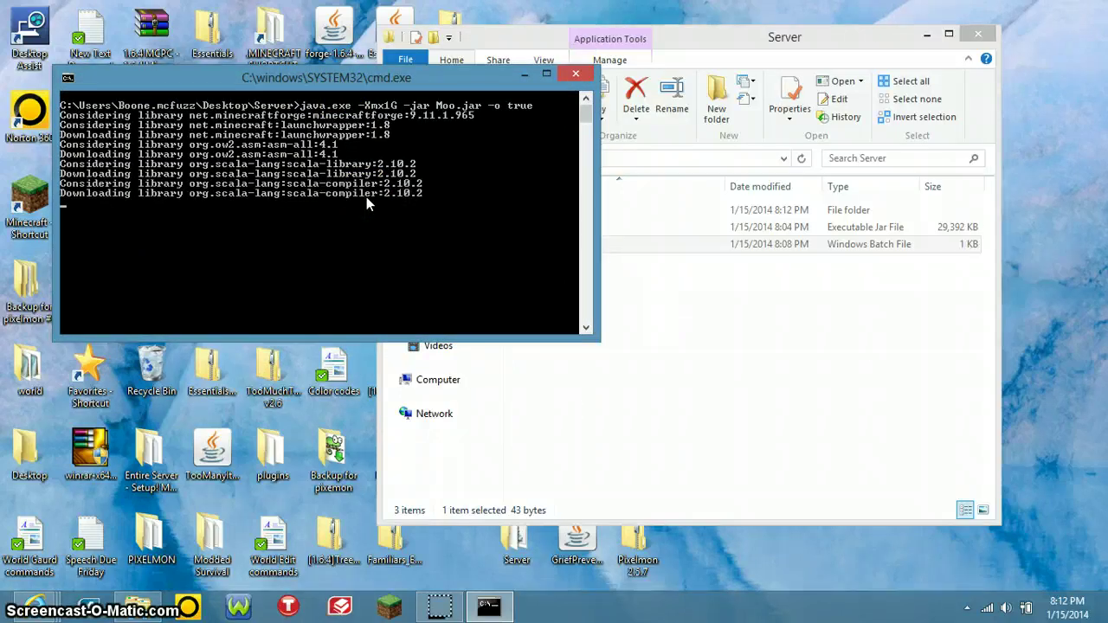
left_click_drag(398, 81, 347, 130)
Step: Examine the server's startup log from the spawn area preparation down to the Done line
scroll(385, 248, "up", 8)
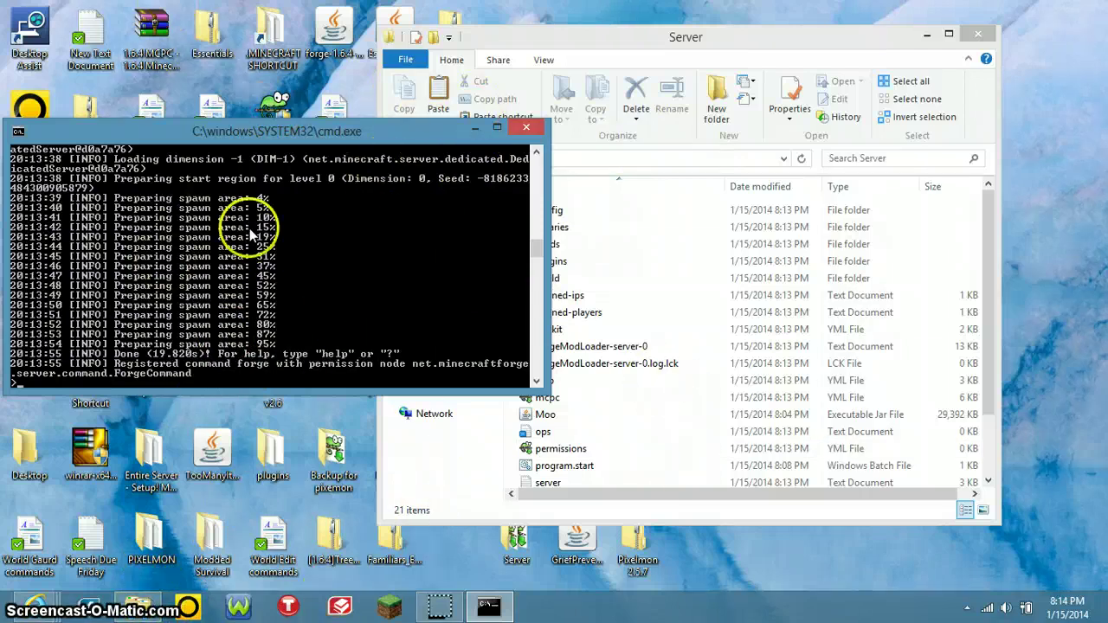
scroll(193, 338, "down", 2)
scroll(182, 345, "up", 2)
scroll(210, 340, "down", 2)
scroll(211, 340, "up", 2)
left_click(151, 356)
scroll(225, 319, "down", 1)
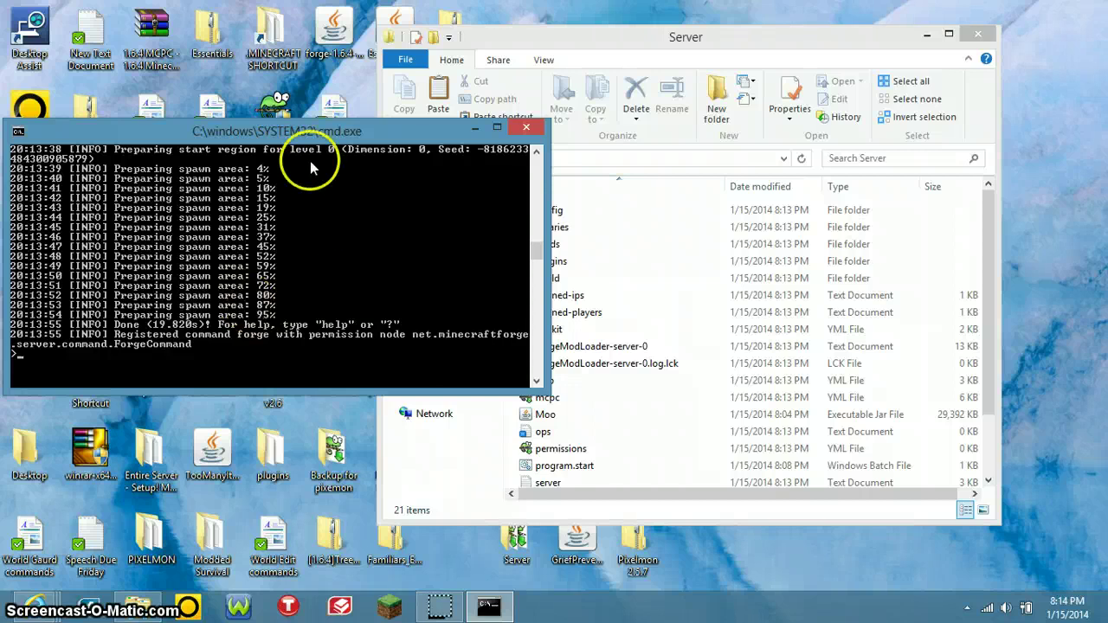
Step: Shut the server down with the stop command and dismiss its console
left_click_drag(375, 128, 374, 105)
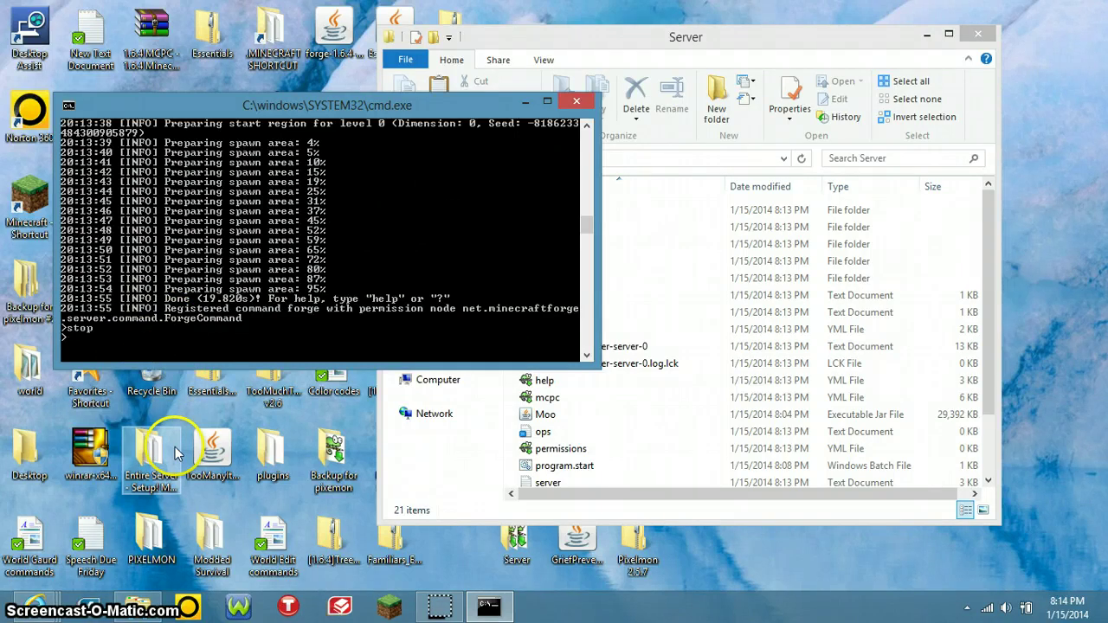
key("Return")
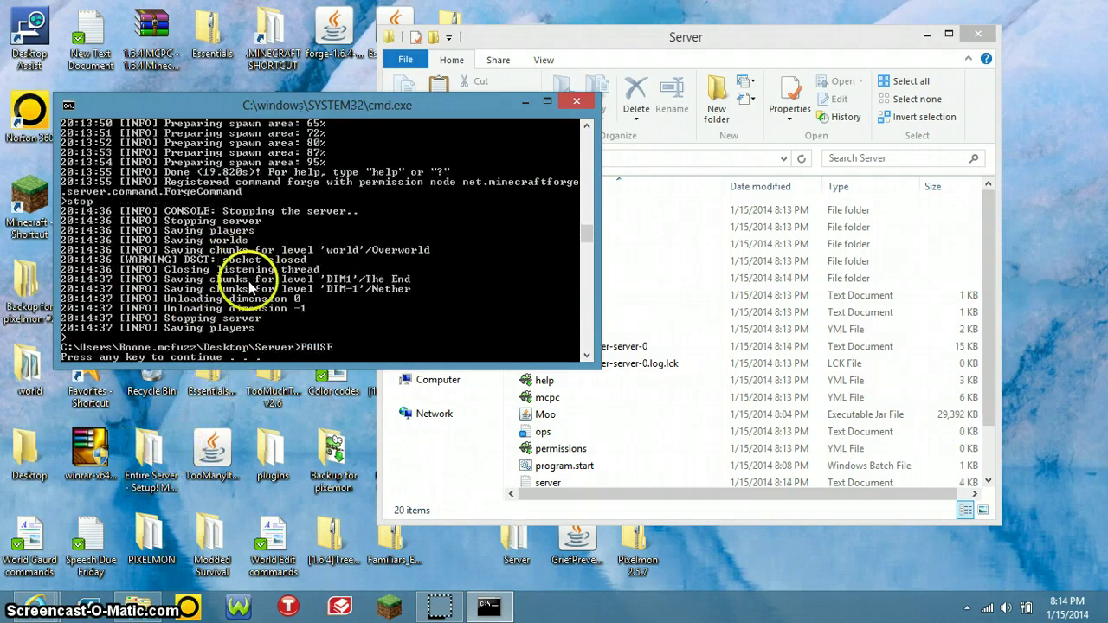
key("Return")
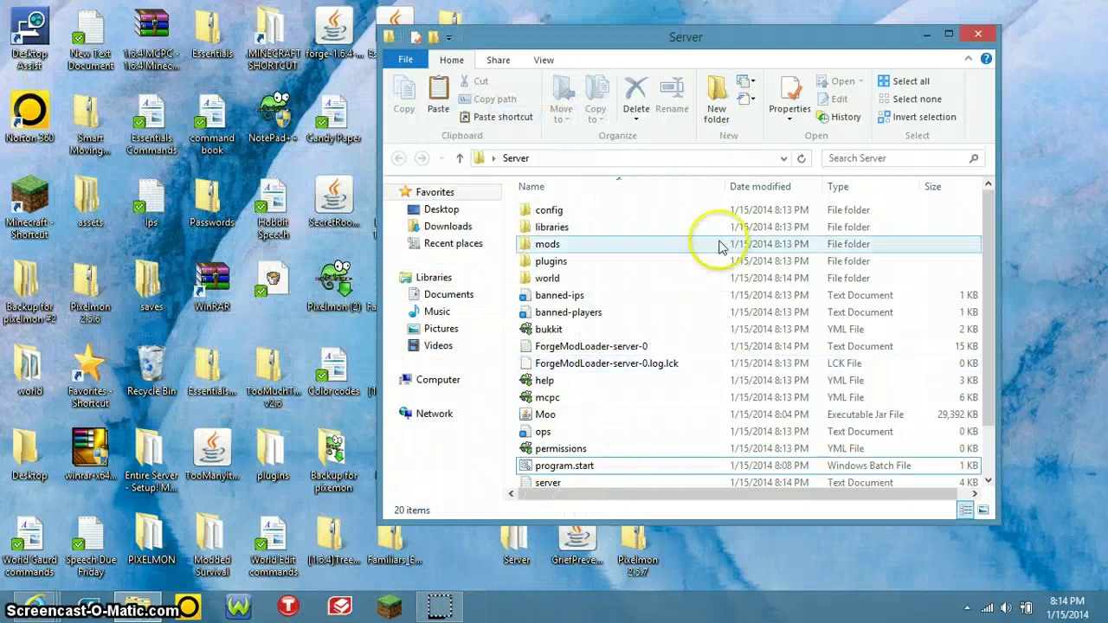
Step: Look through the generated Server files and check the contents of the plugins and mods folders
left_click(547, 397)
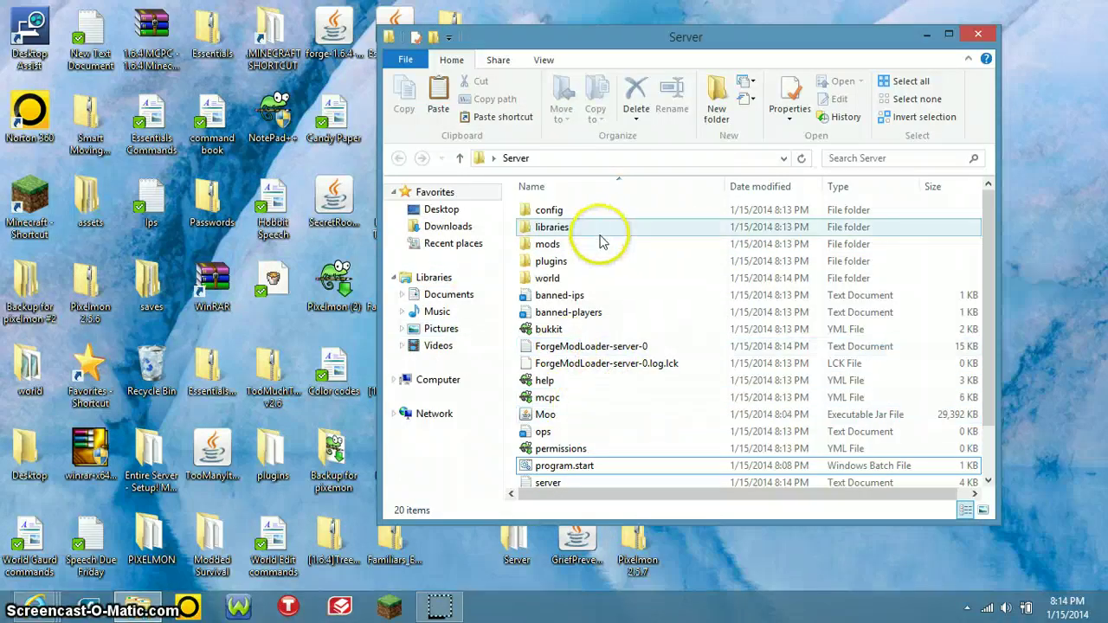
left_click(606, 381)
left_click(574, 260)
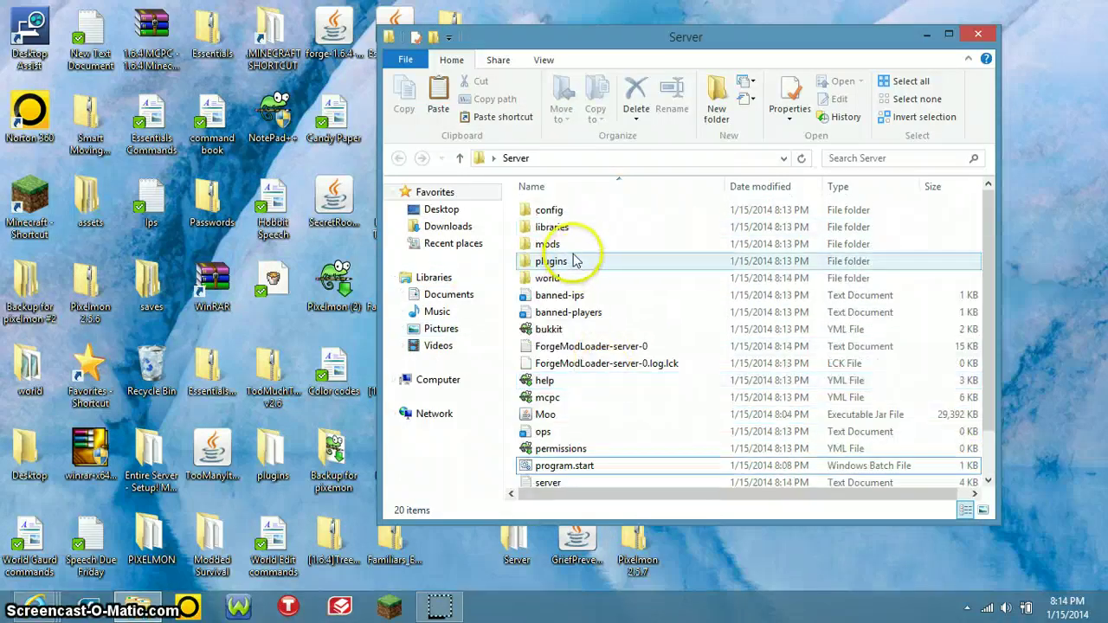
double_click(574, 261)
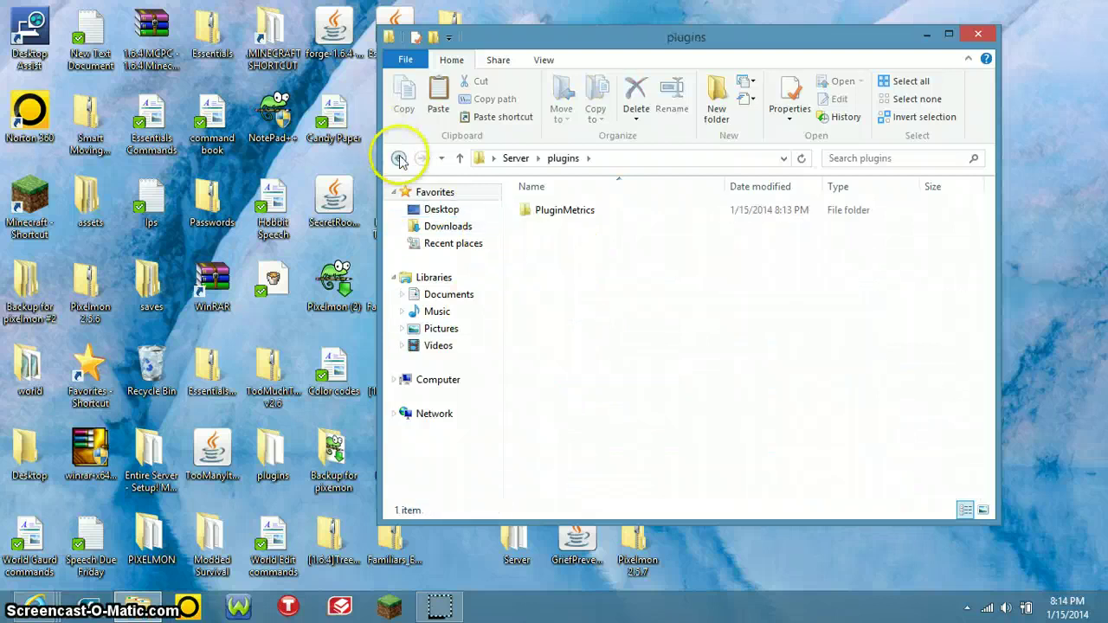
left_click(399, 158)
double_click(567, 245)
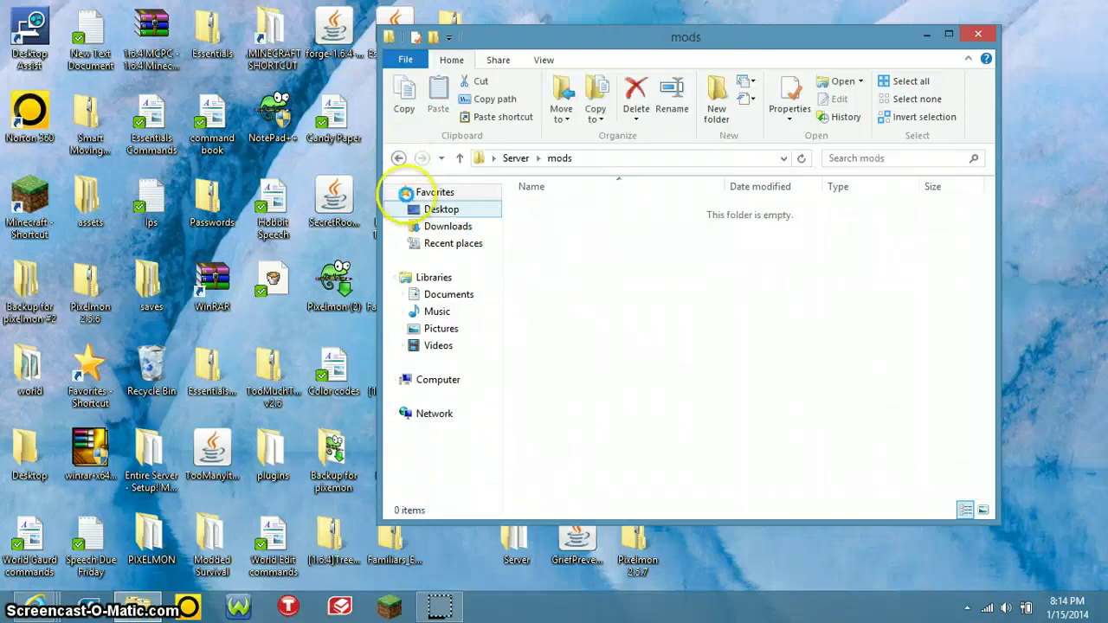
left_click(399, 158)
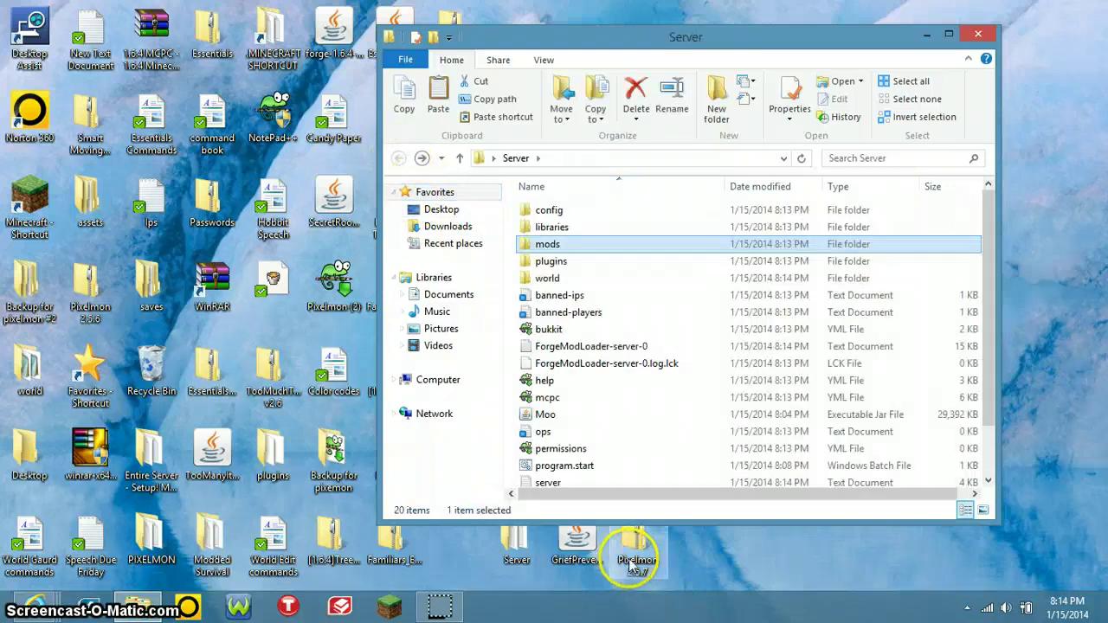
Step: Move Pixelmon 2.5.7 into the mods folder and the GriefPrevention jar into plugins, and check the mods folder
left_click_drag(636, 546, 590, 247)
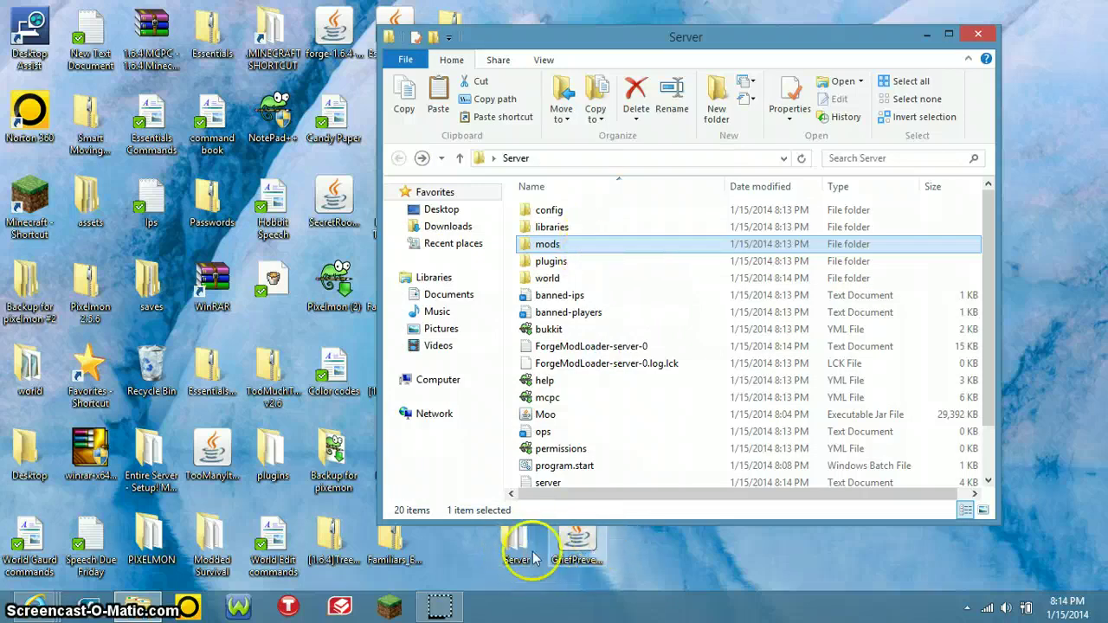
left_click_drag(581, 549, 575, 264)
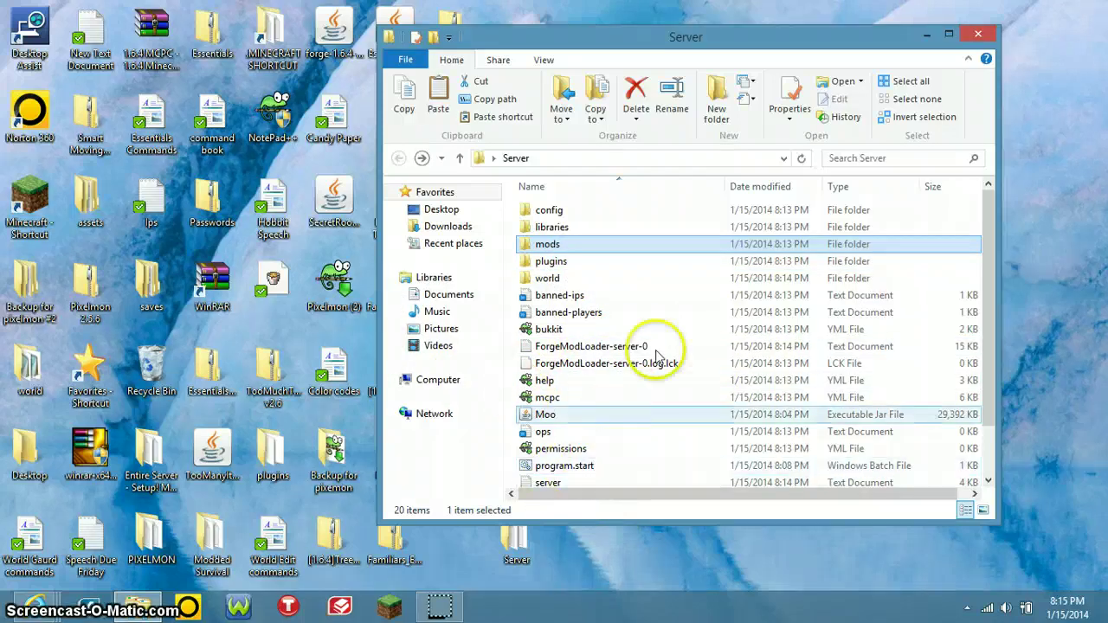
double_click(576, 247)
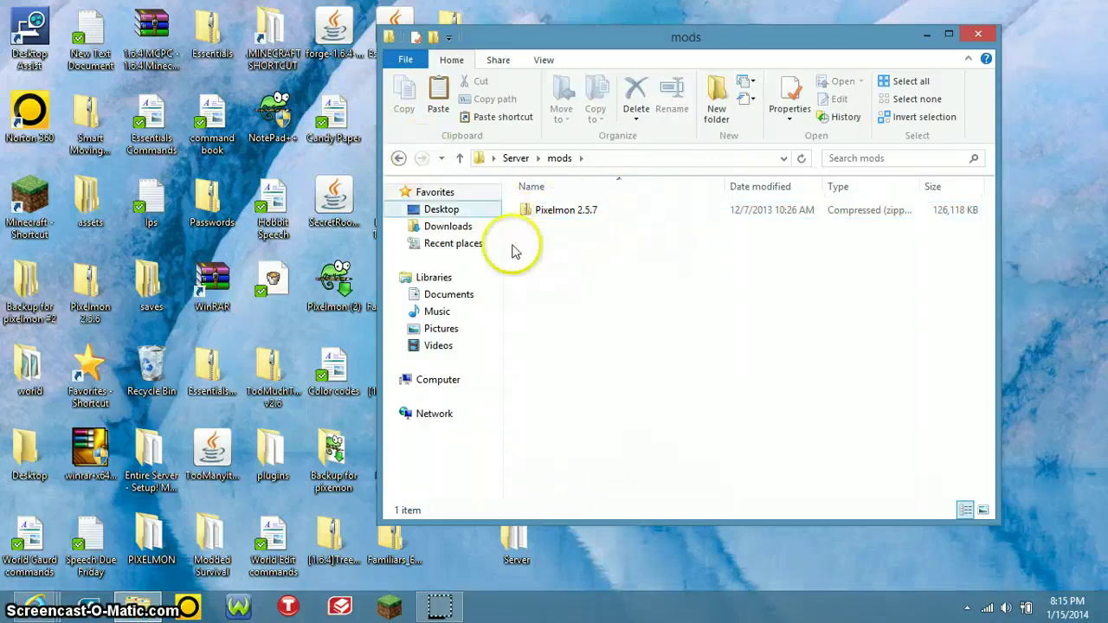
left_click(399, 159)
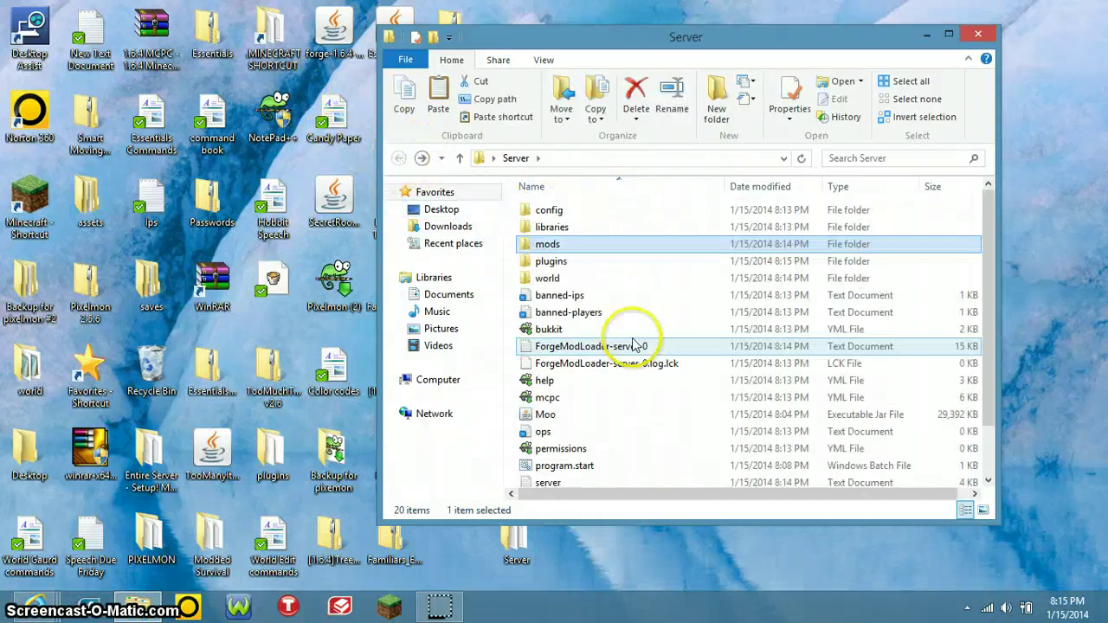
Step: Relaunch the server from the program.start batch file with the mod and plugin in place
scroll(597, 346, "down", 1)
left_click(562, 442)
left_click(549, 426)
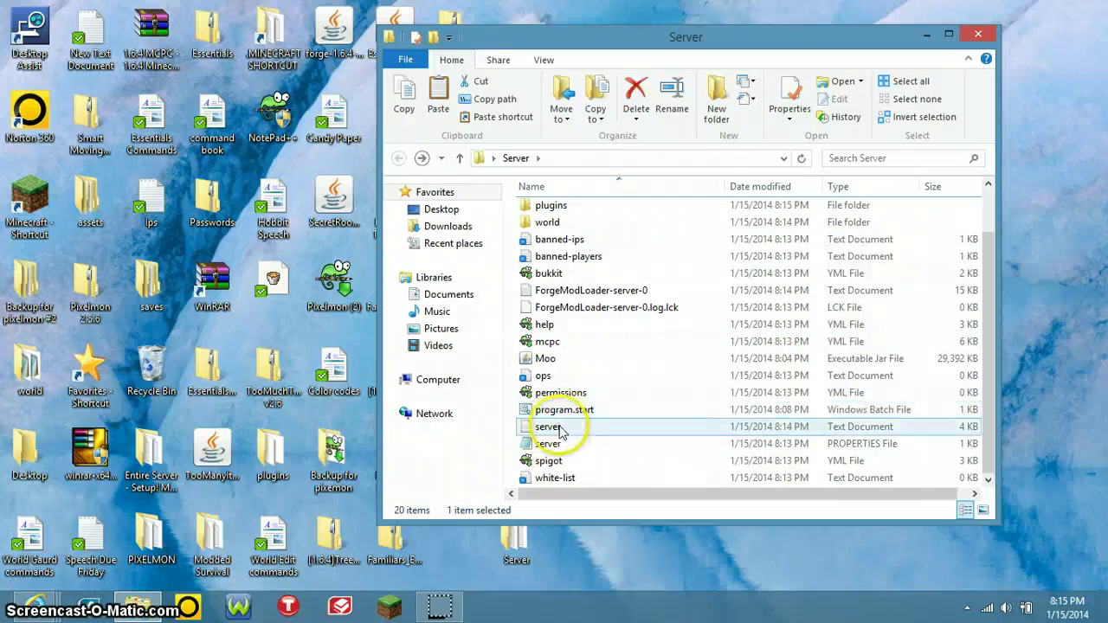
left_click(554, 411)
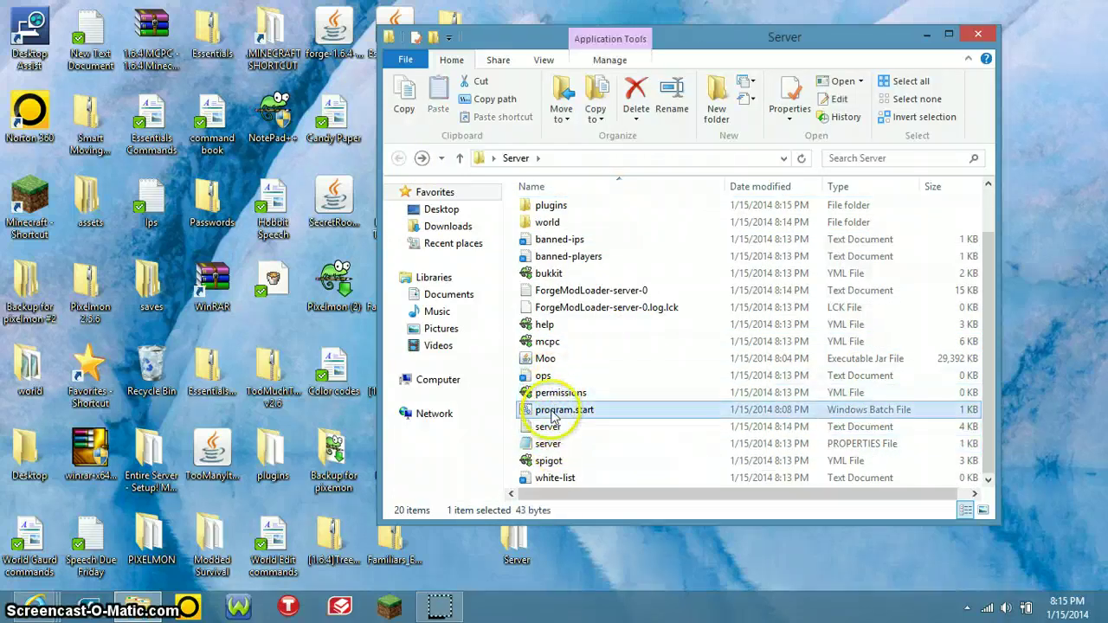
double_click(552, 410)
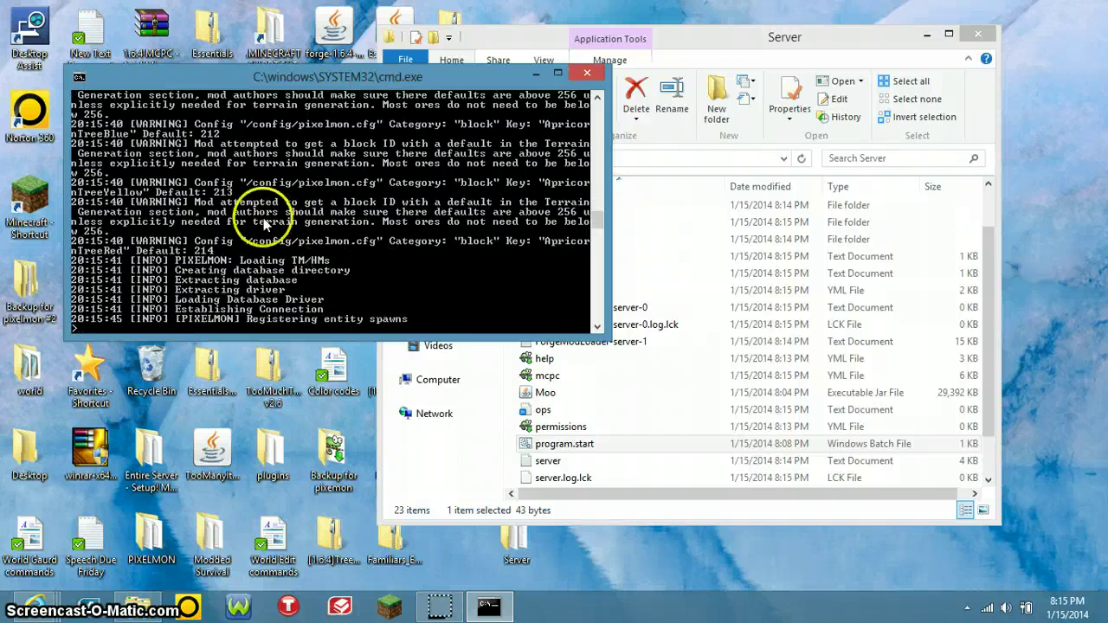
Step: Examine the startup log for the Pixelmon, Forge Mod Loader and GriefPrevention entries and the registered commands
scroll(263, 208, "down", 3)
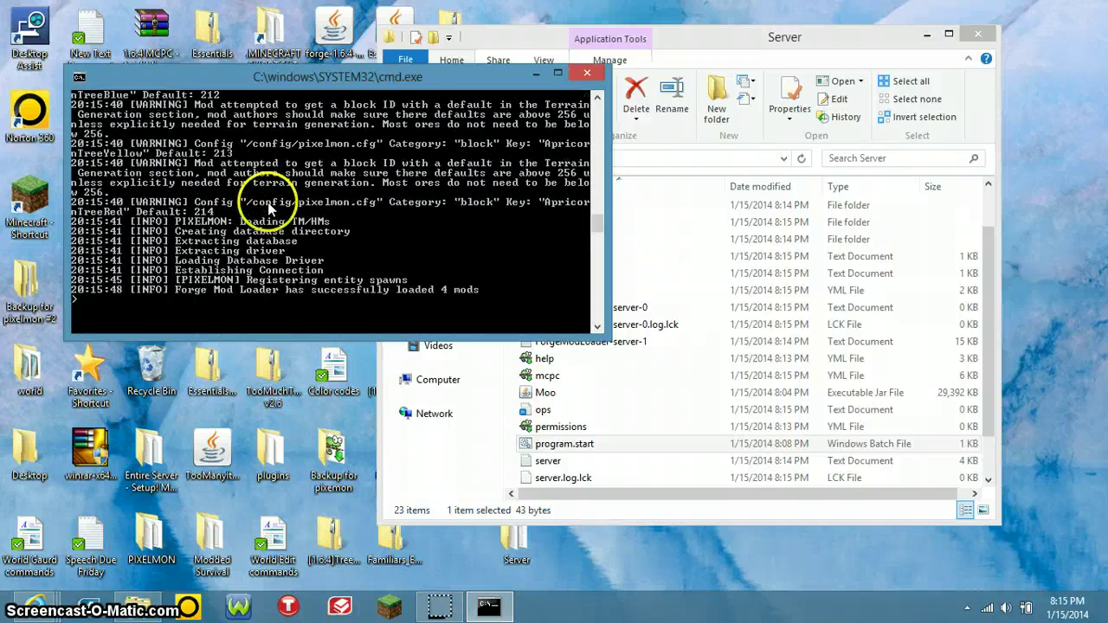
scroll(368, 212, "up", 12)
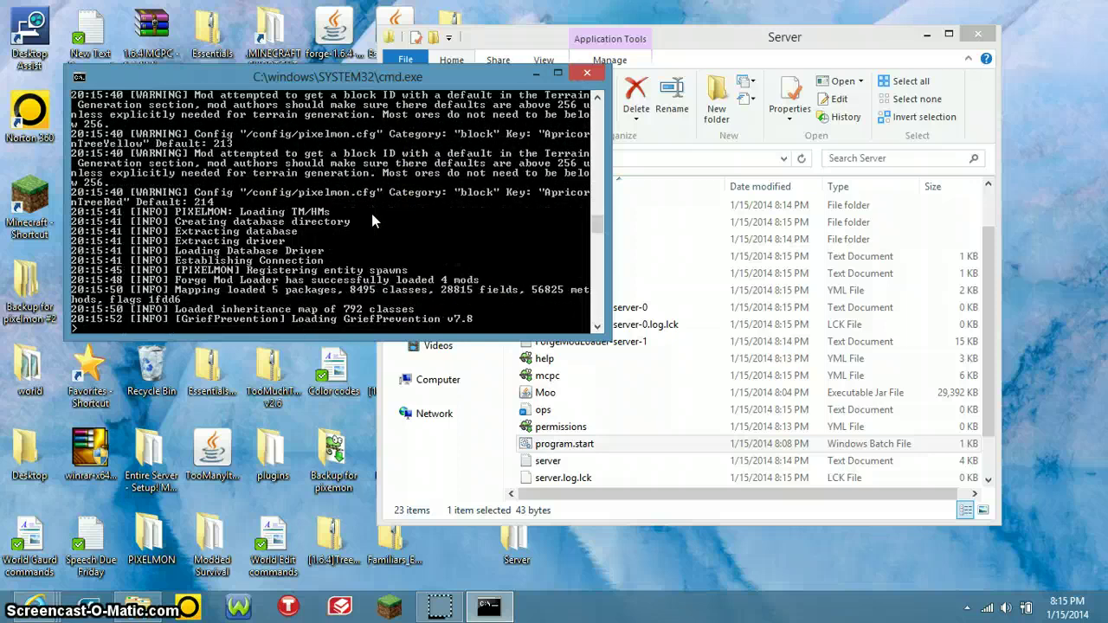
left_click(378, 165)
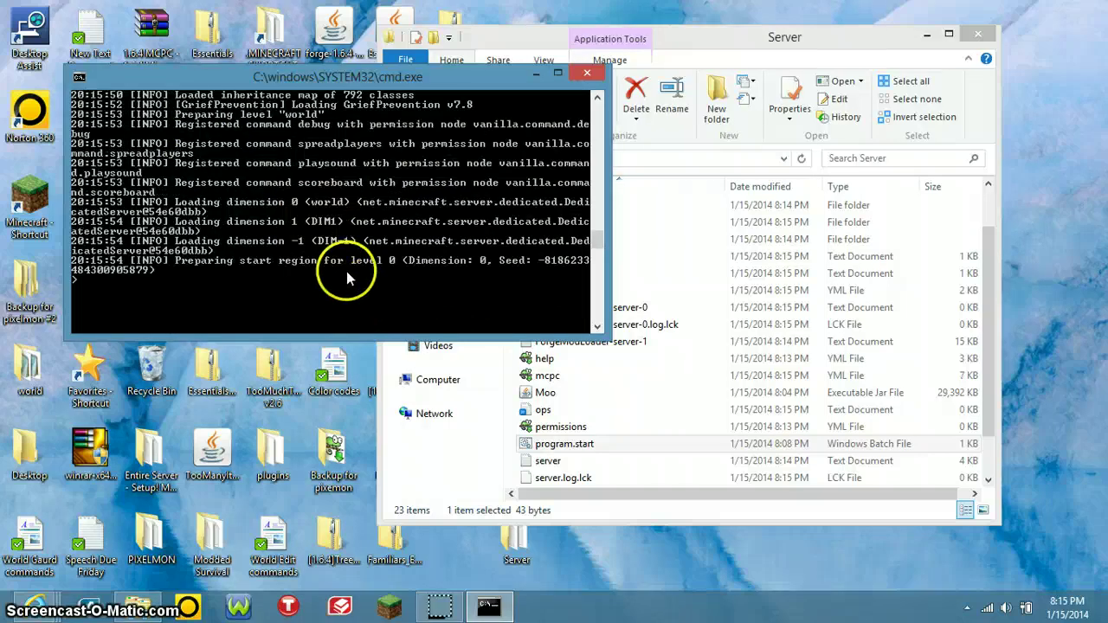
scroll(277, 191, "up", 1)
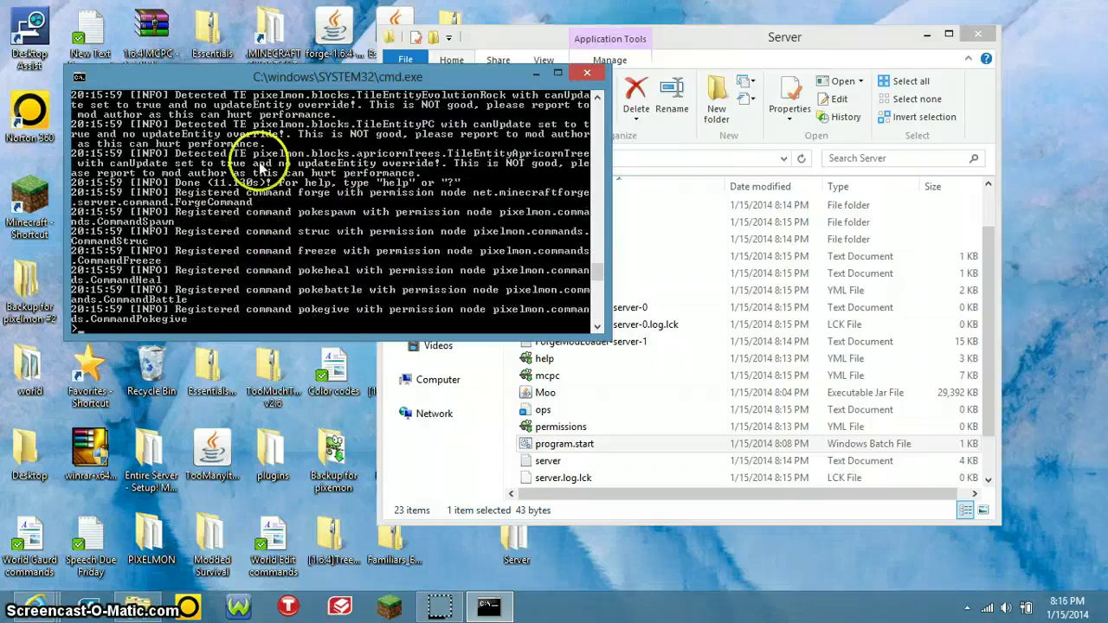
scroll(156, 178, "up", 15)
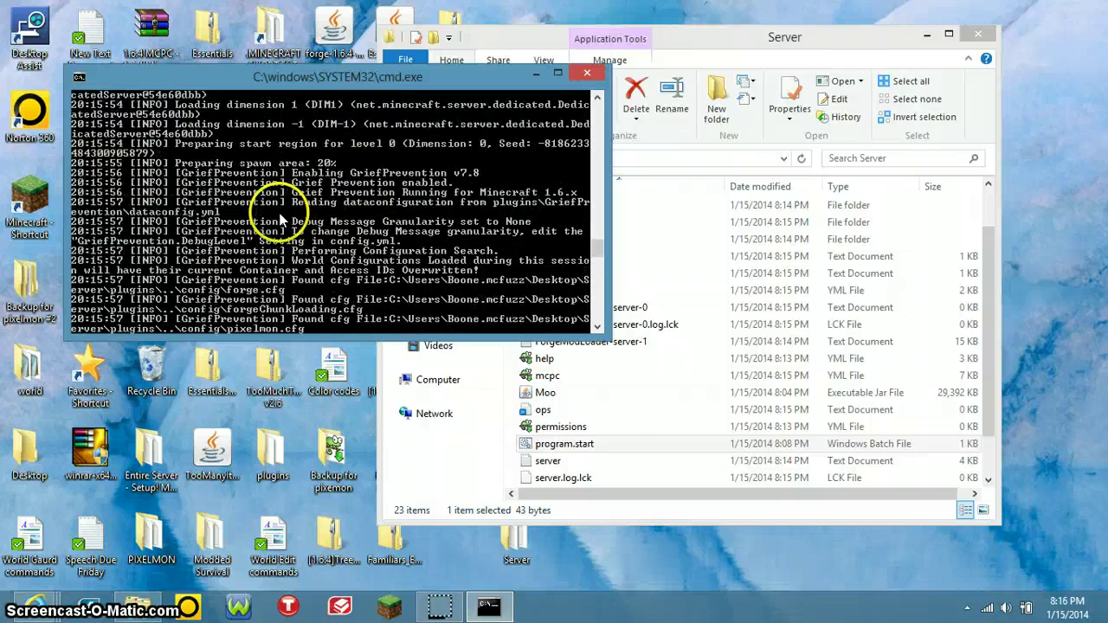
scroll(281, 177, "up", 9)
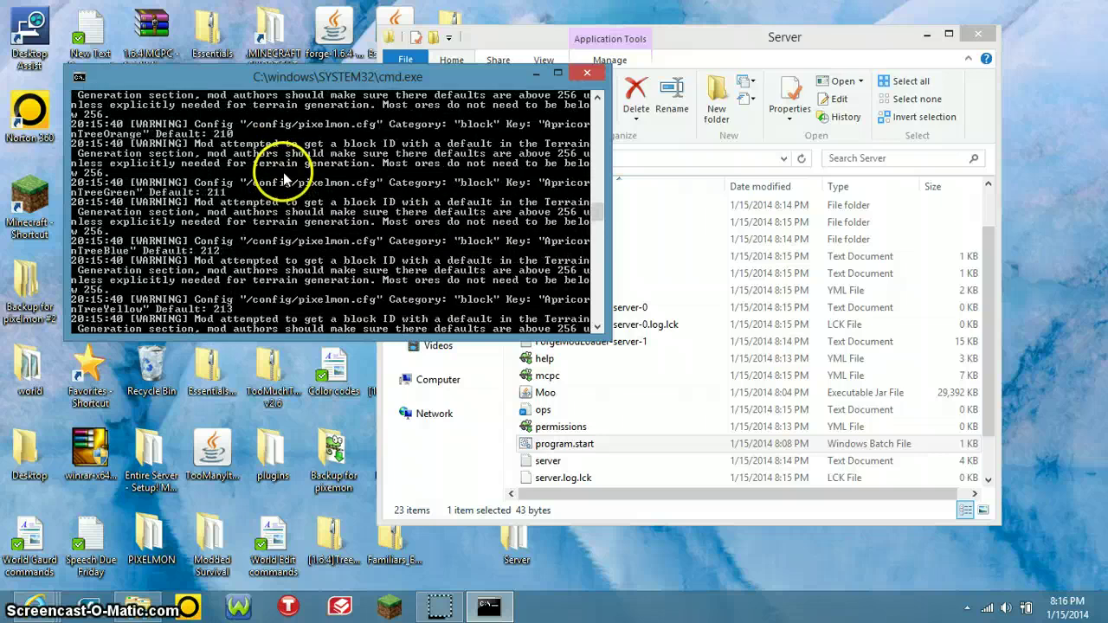
scroll(186, 204, "down", 15)
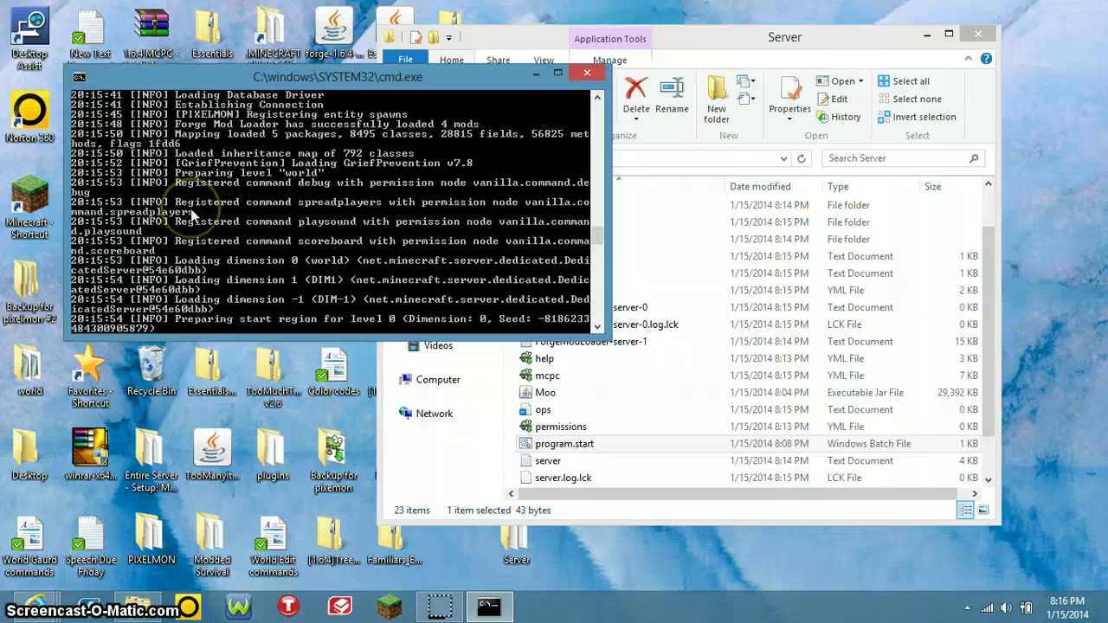
scroll(226, 216, "down", 10)
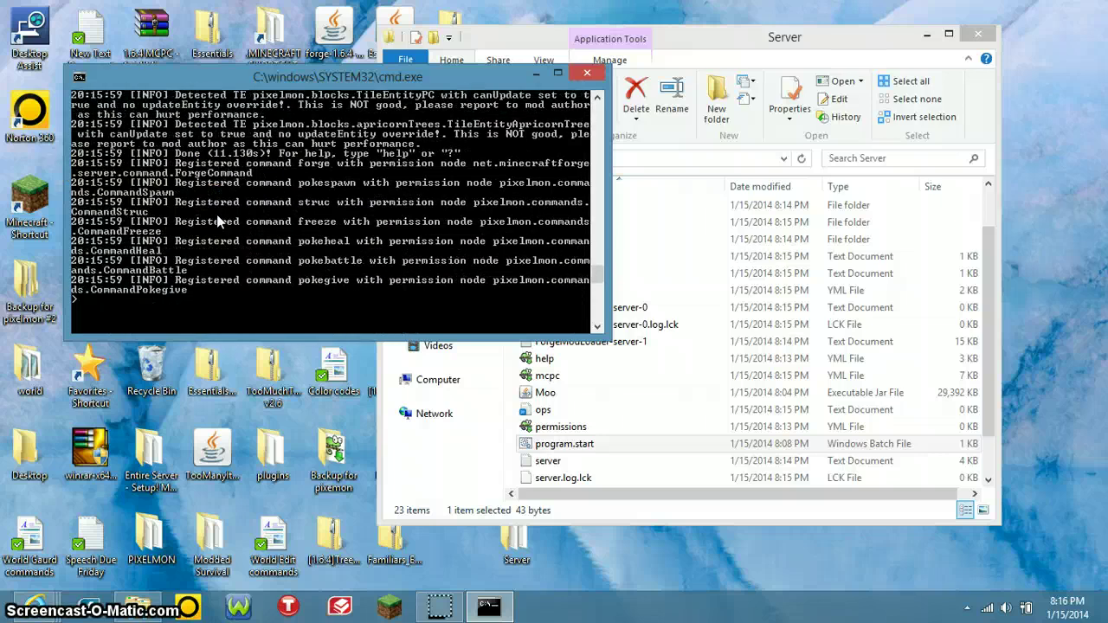
scroll(208, 251, "up", 1)
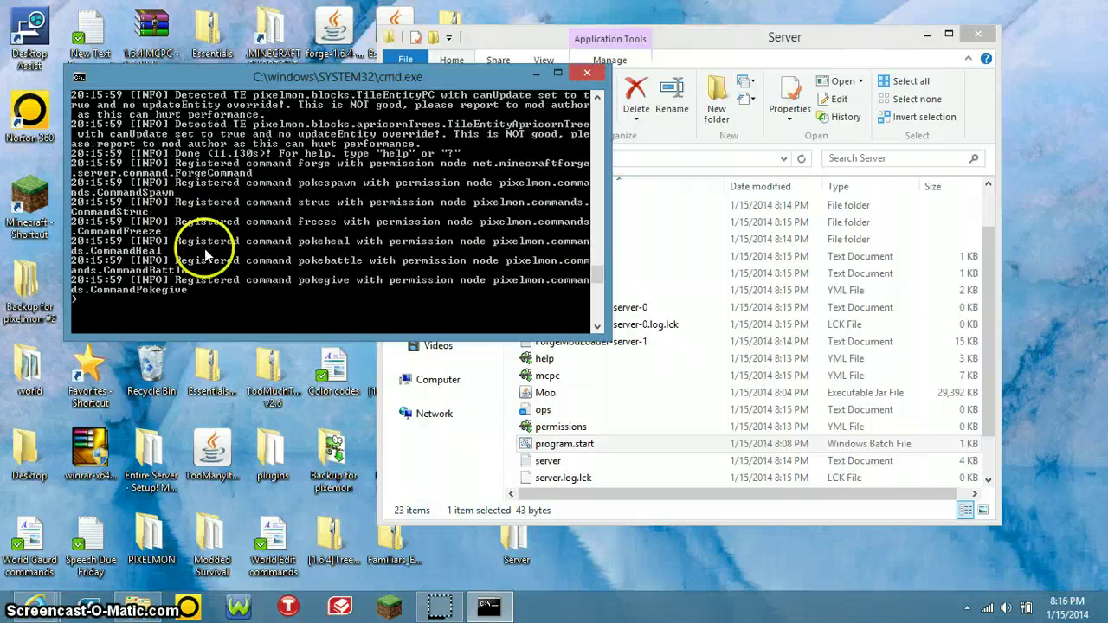
scroll(221, 208, "up", 1)
scroll(194, 271, "down", 1)
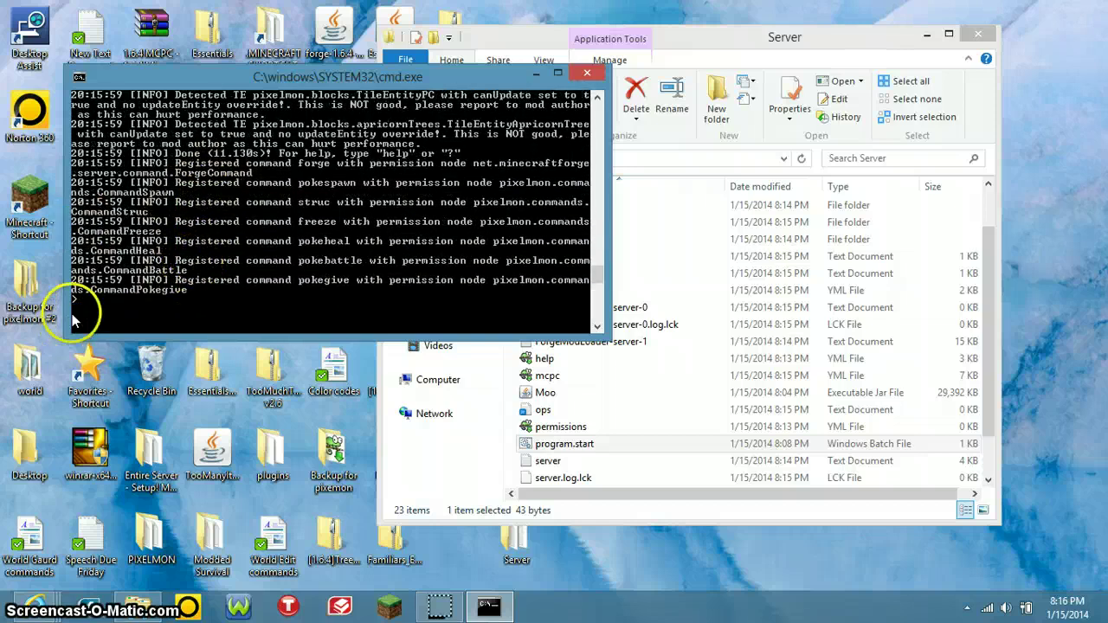
scroll(270, 199, "up", 2)
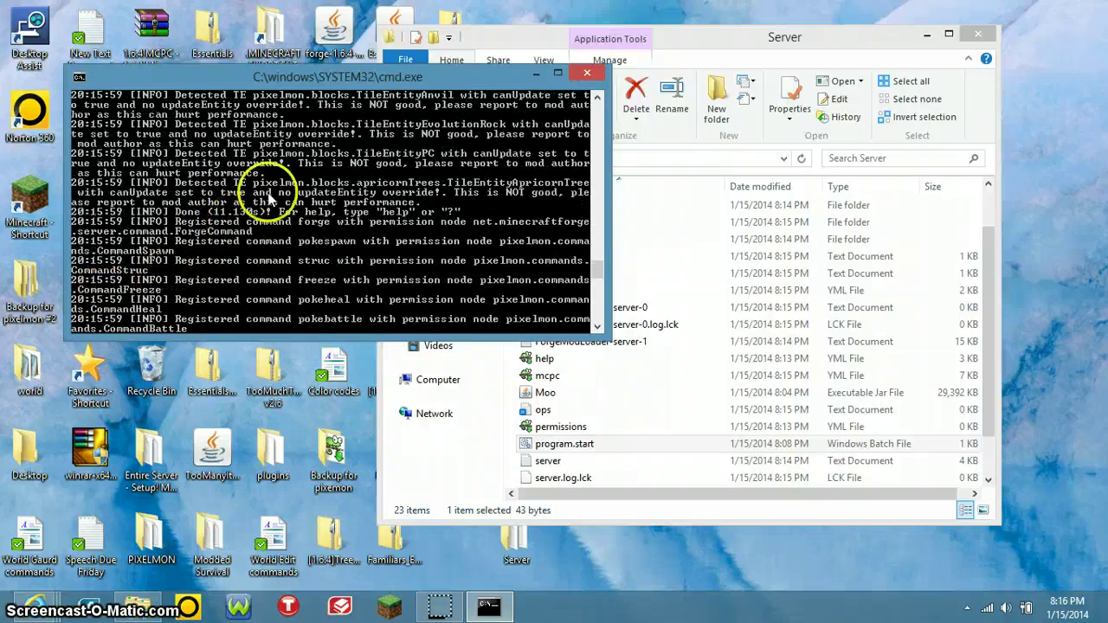
Step: Stop the modded server with the stop command and close its console to return to the Server folder
scroll(223, 230, "down", 2)
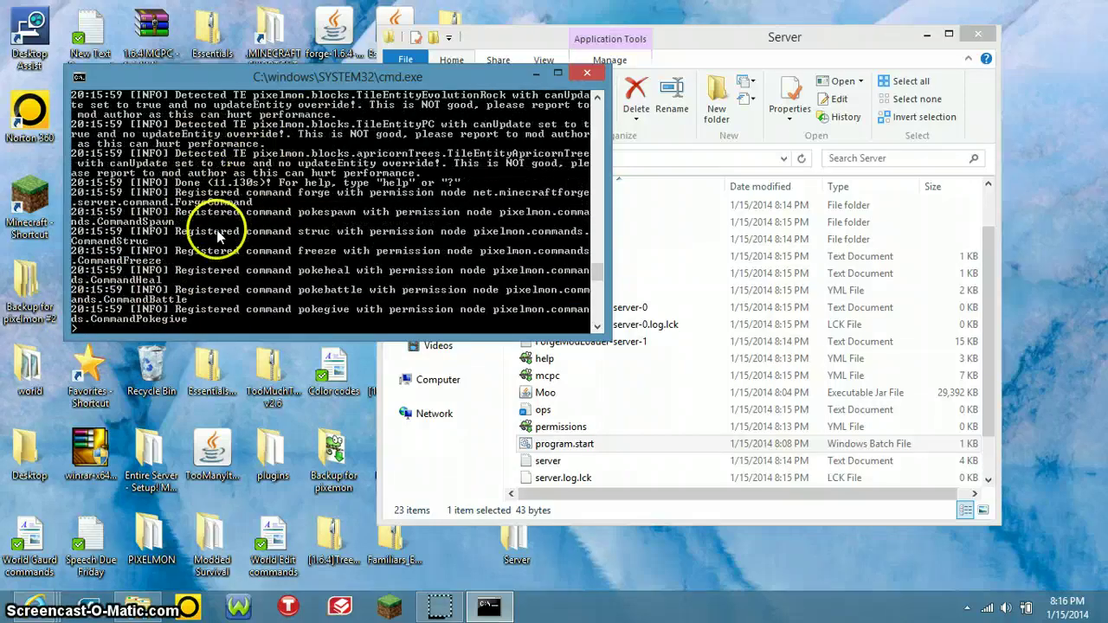
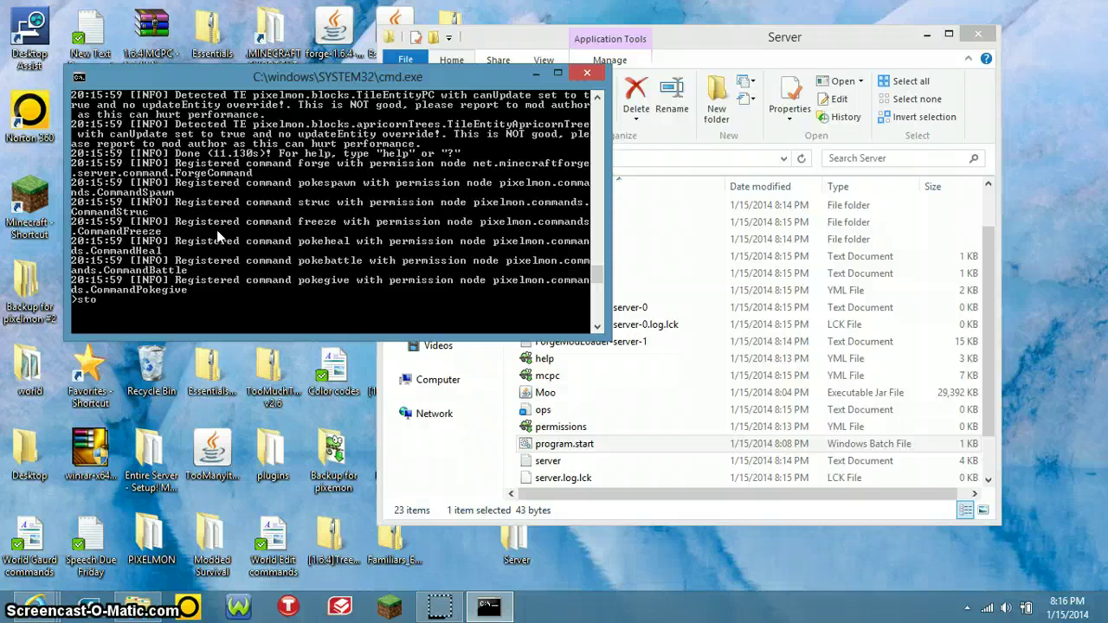
key("Return")
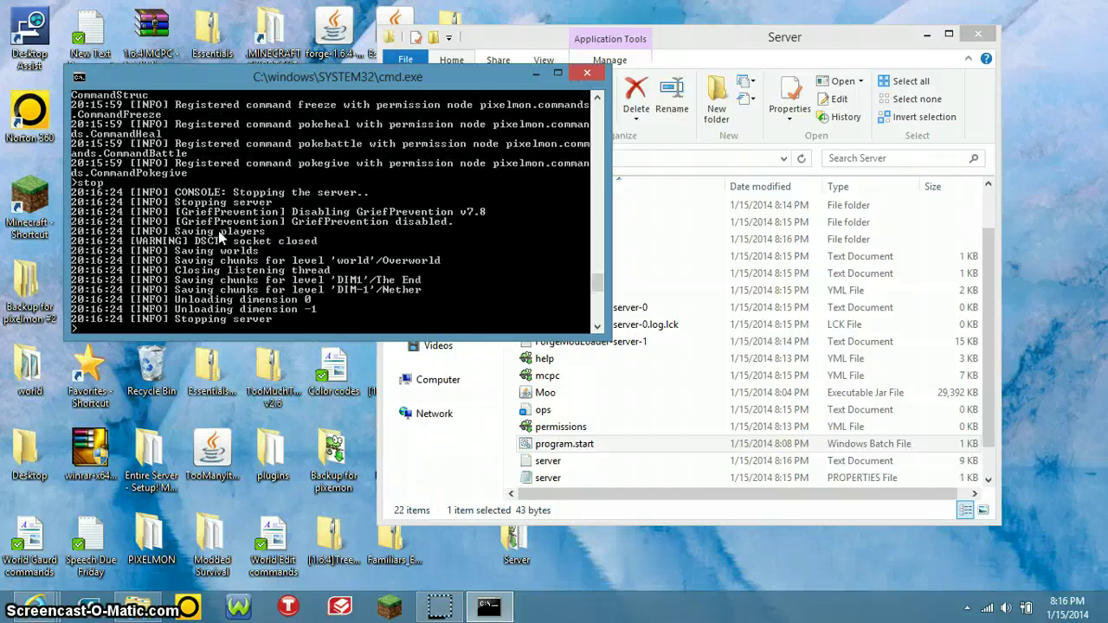
key("Return")
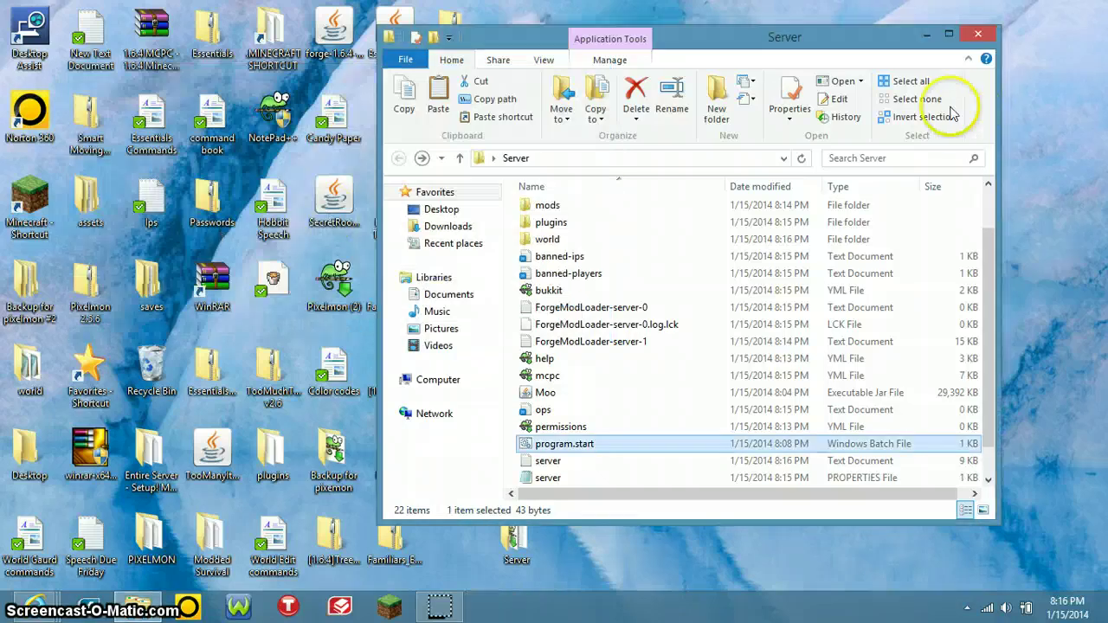
Step: Close the Server folder and move the Server folder and the forge-1.6.4-9.11.1.953 installer to the empty area of the desktop
left_click(979, 33)
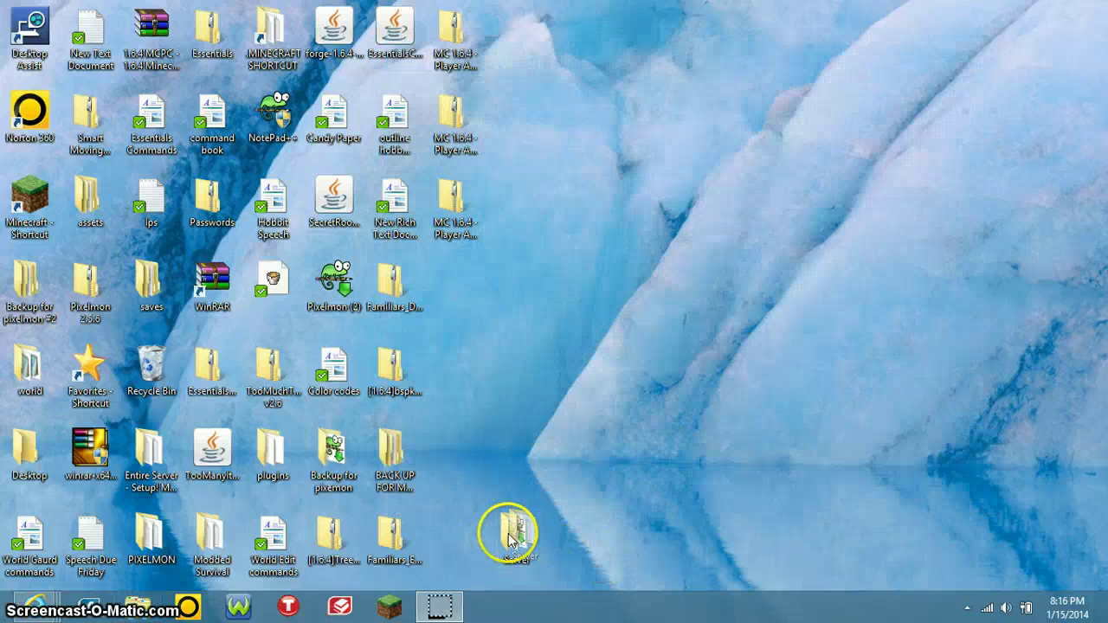
left_click_drag(509, 534, 483, 333)
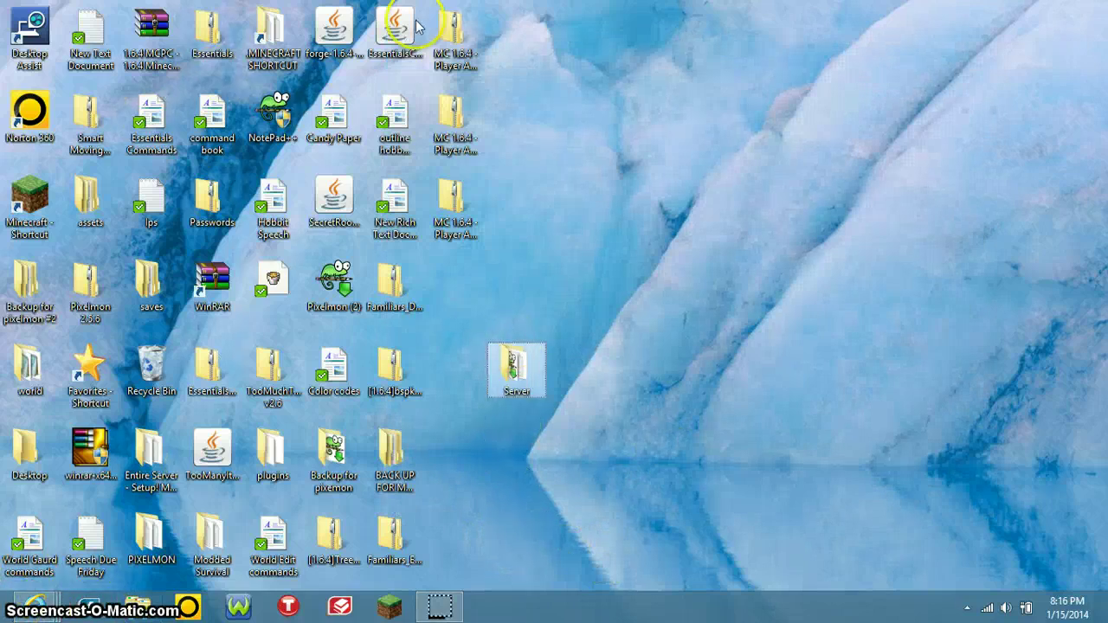
left_click_drag(313, 36, 751, 223)
left_click(39, 608)
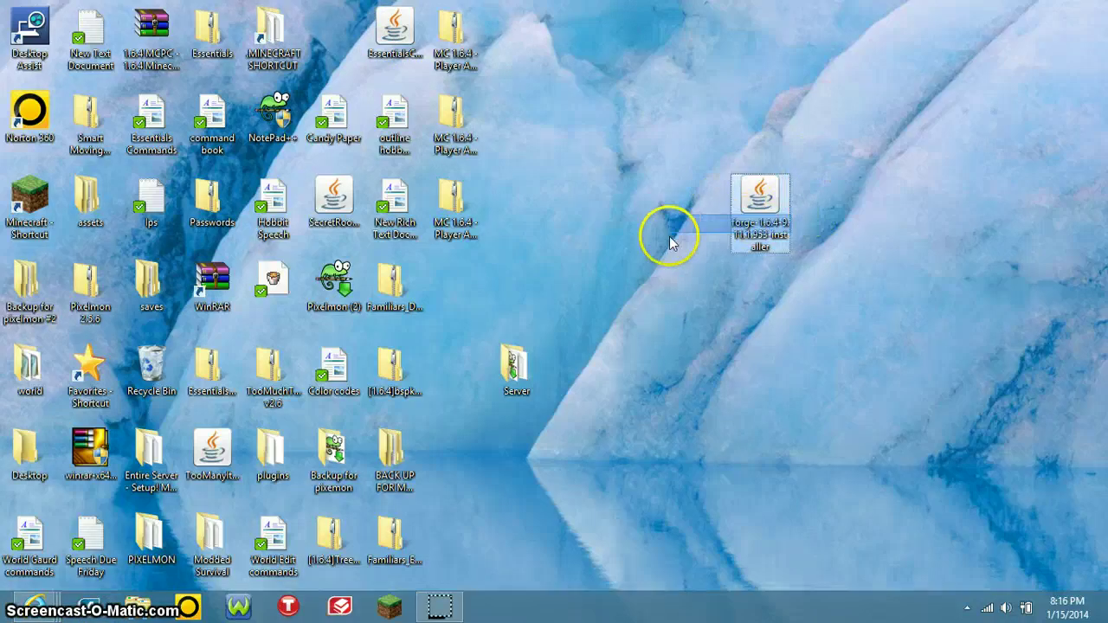
left_click(751, 206)
left_click_drag(751, 205, 623, 223)
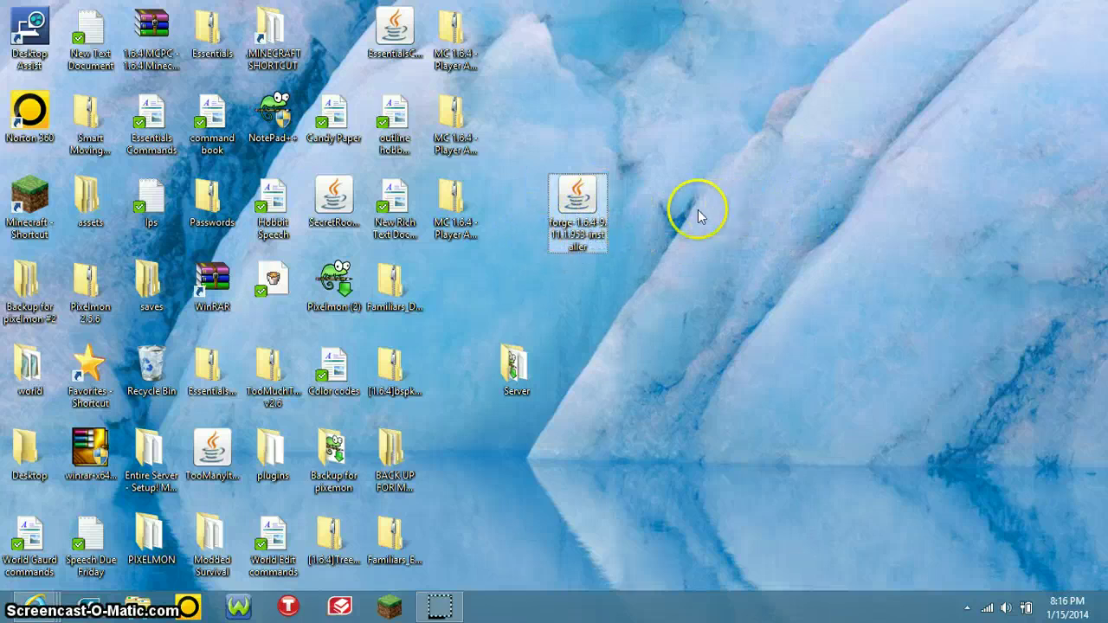
Step: Switch to Internet Explorer, search Google for forge in a new tab, and open the Minecraft Forge Downloads page
mouse_move(35, 605)
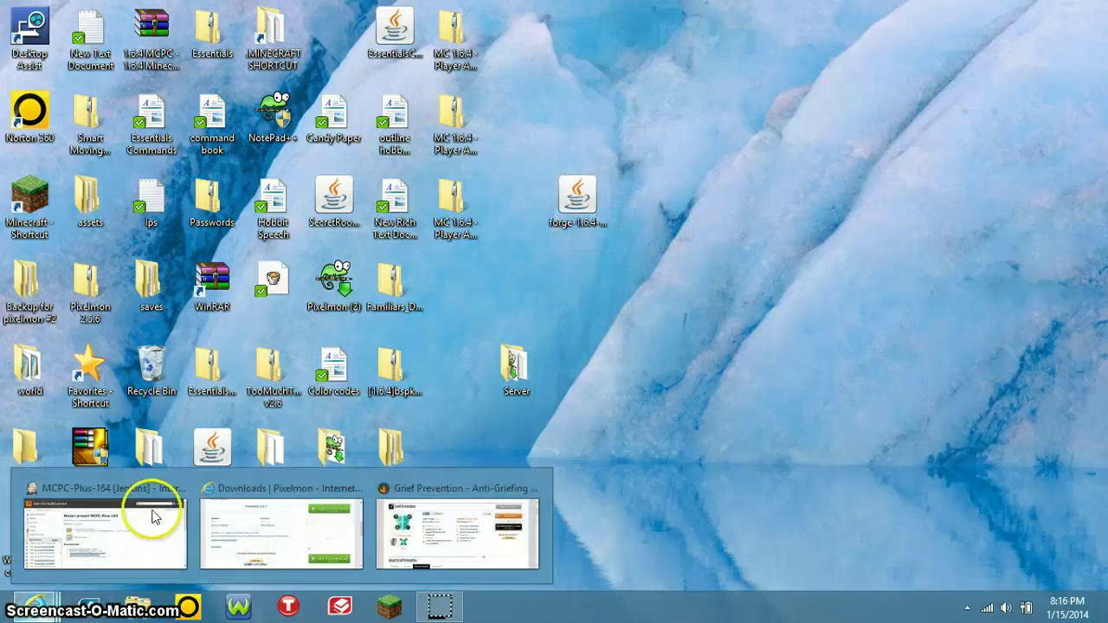
left_click(408, 526)
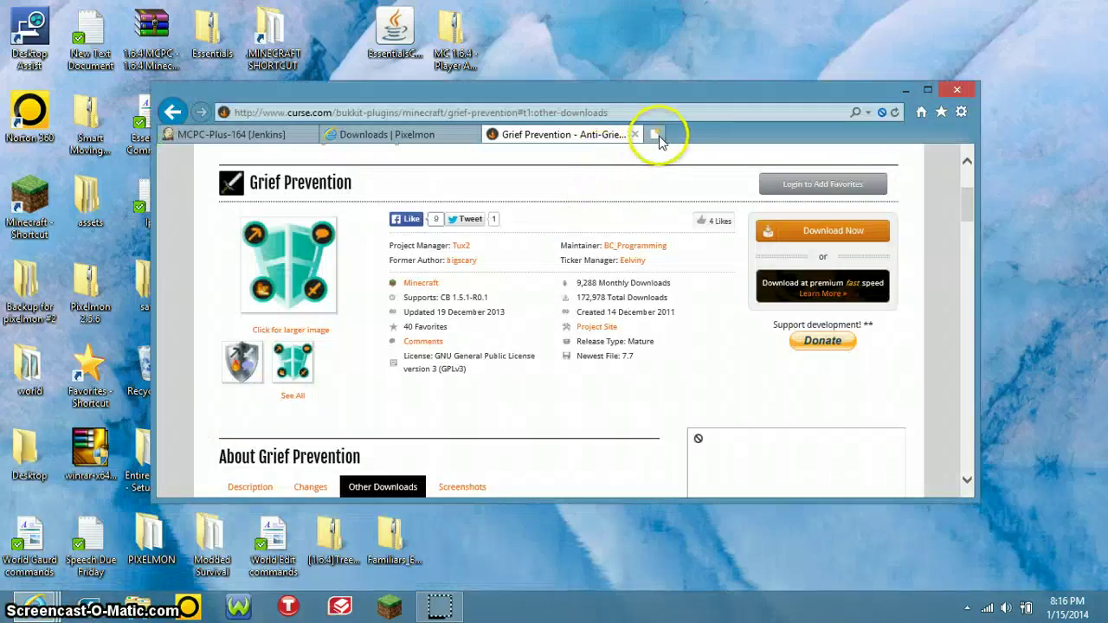
left_click(658, 136)
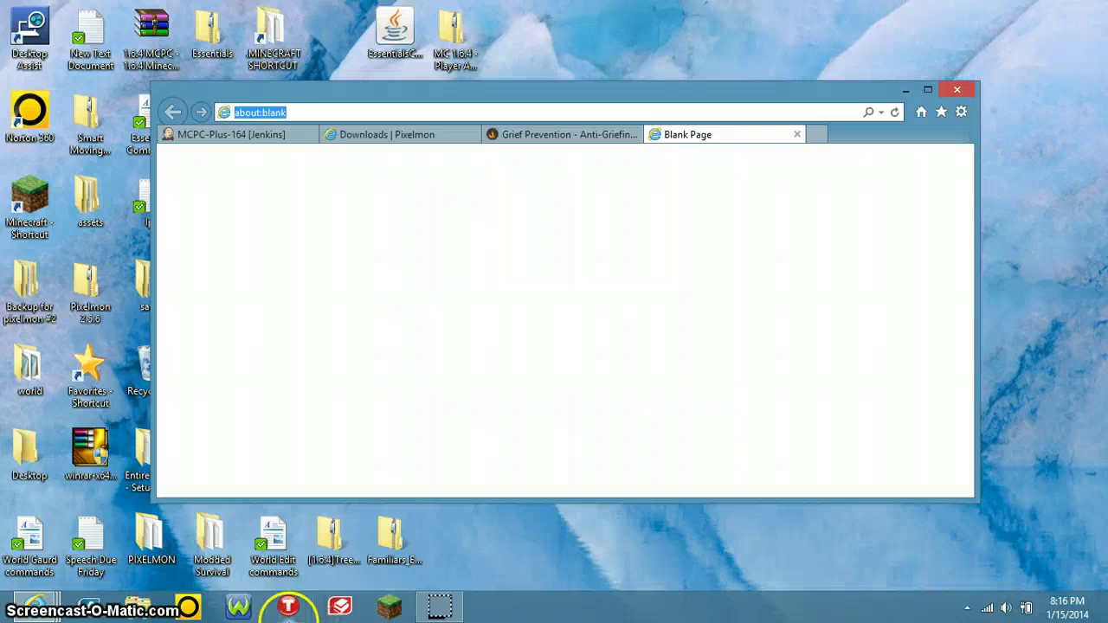
type("google.com/")
key("Return")
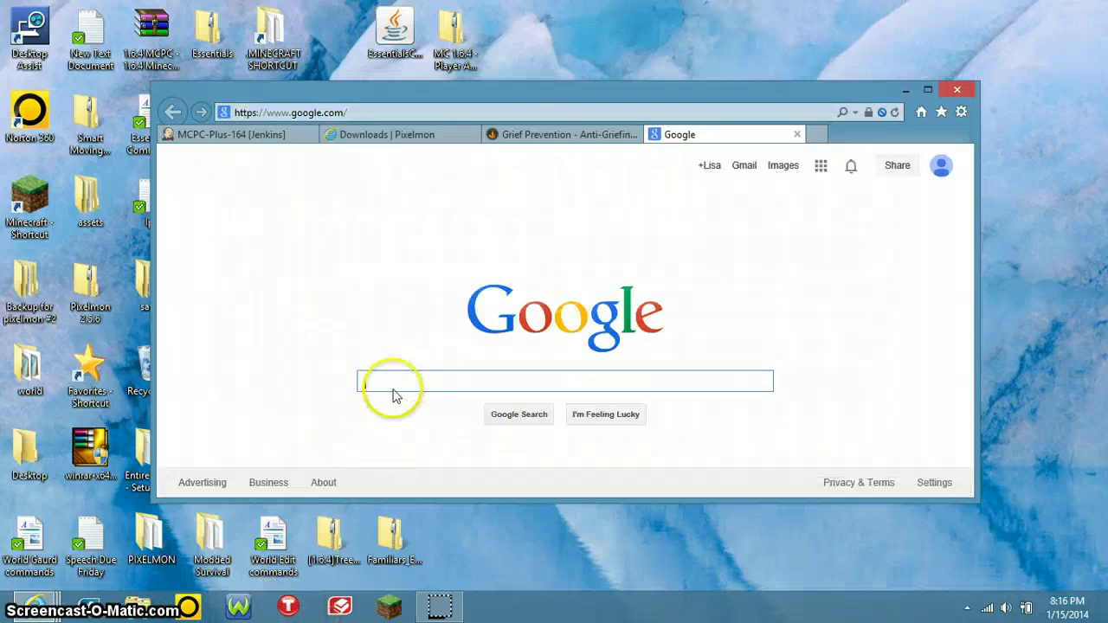
type("forge")
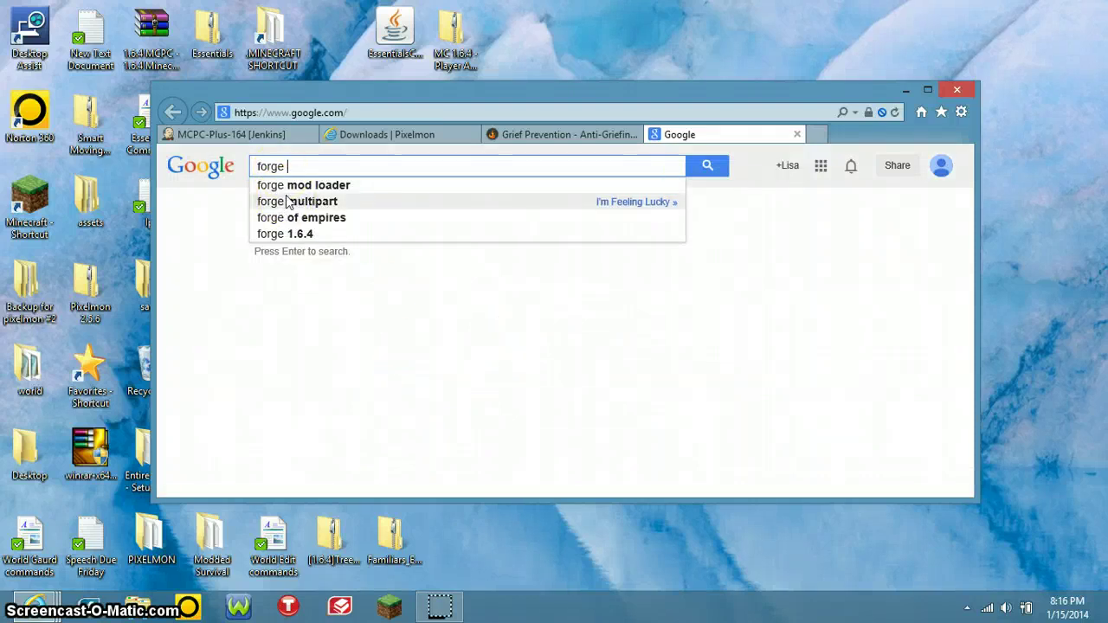
key("Return")
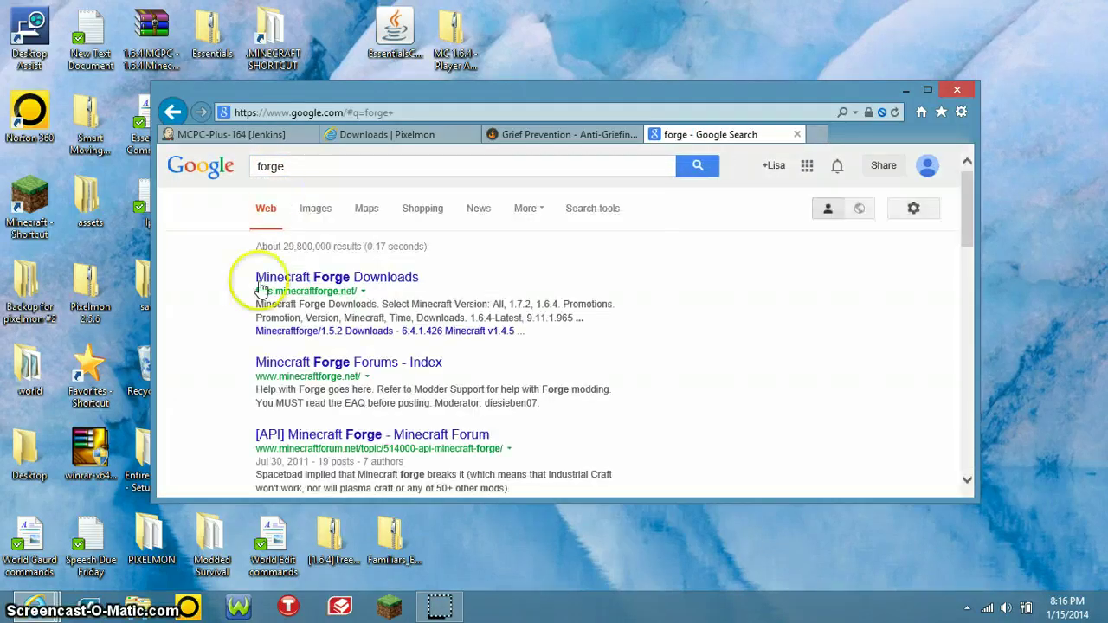
left_click(387, 278)
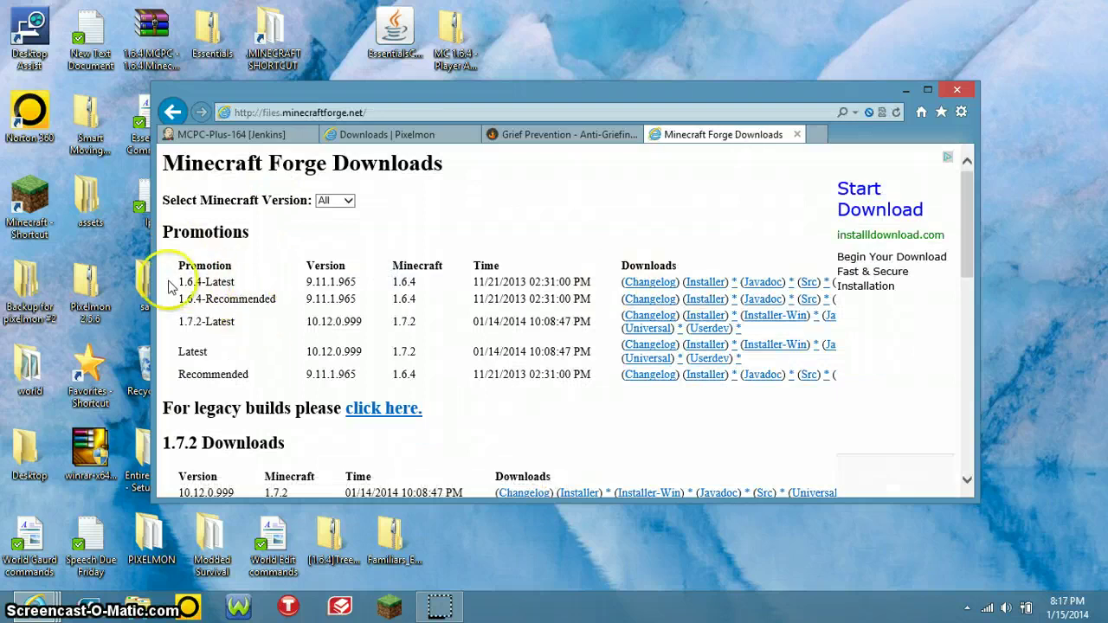
Step: Examine the Minecraft Forge Downloads page for the 1.6.4 Latest and Recommended promotions, their installer links and the version lists
scroll(277, 249, "down", 2)
scroll(277, 250, "up", 2)
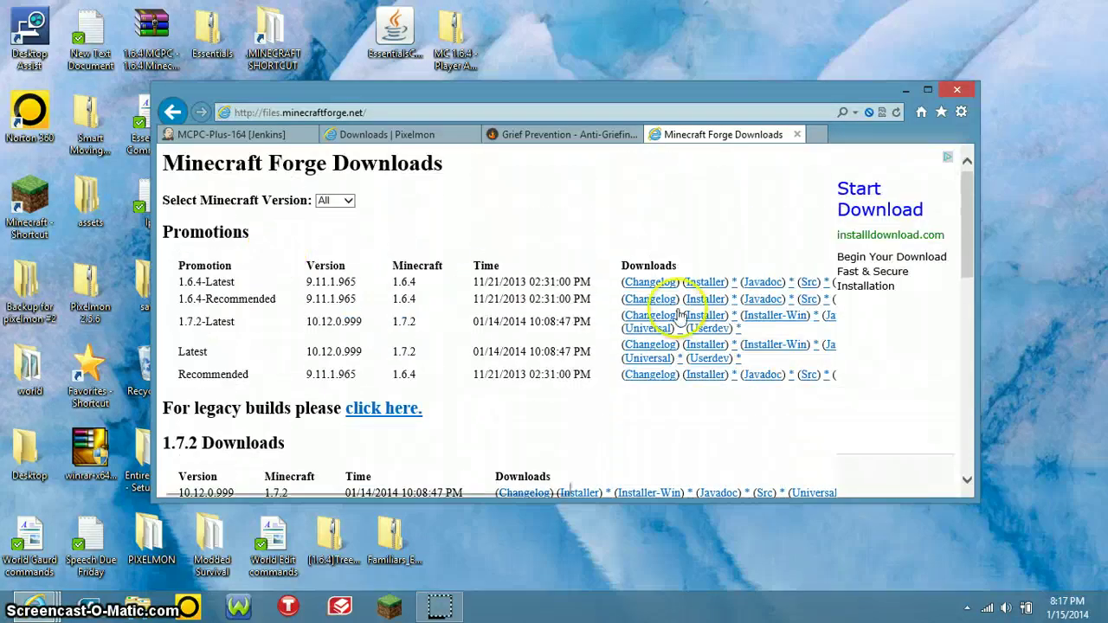
scroll(545, 297, "down", 1)
scroll(297, 280, "up", 1)
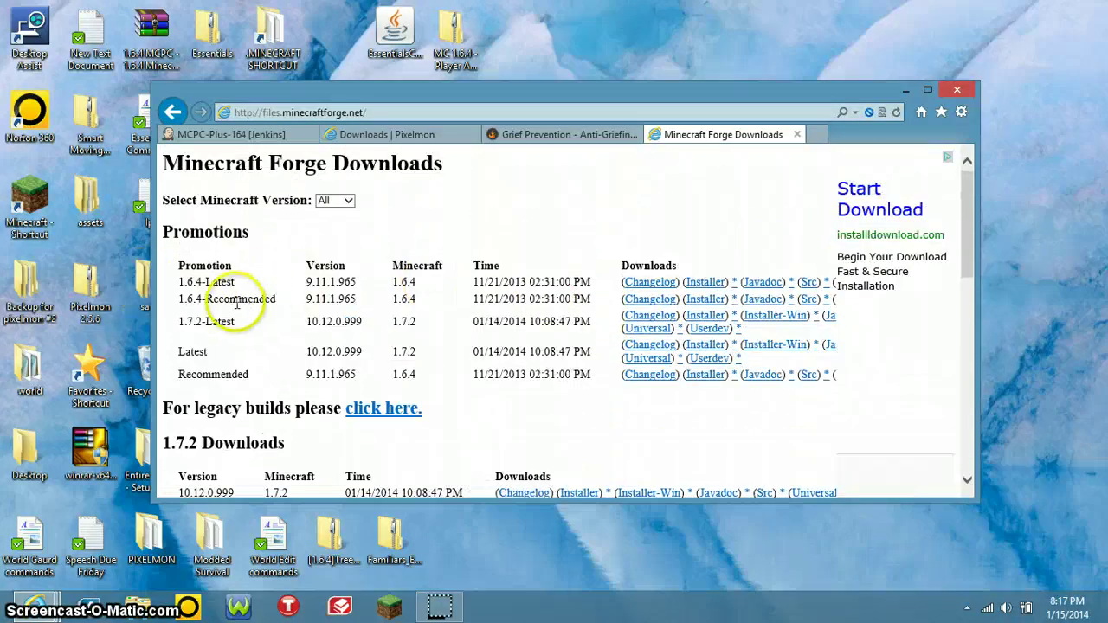
scroll(255, 324, "down", 2)
scroll(234, 329, "down", 2)
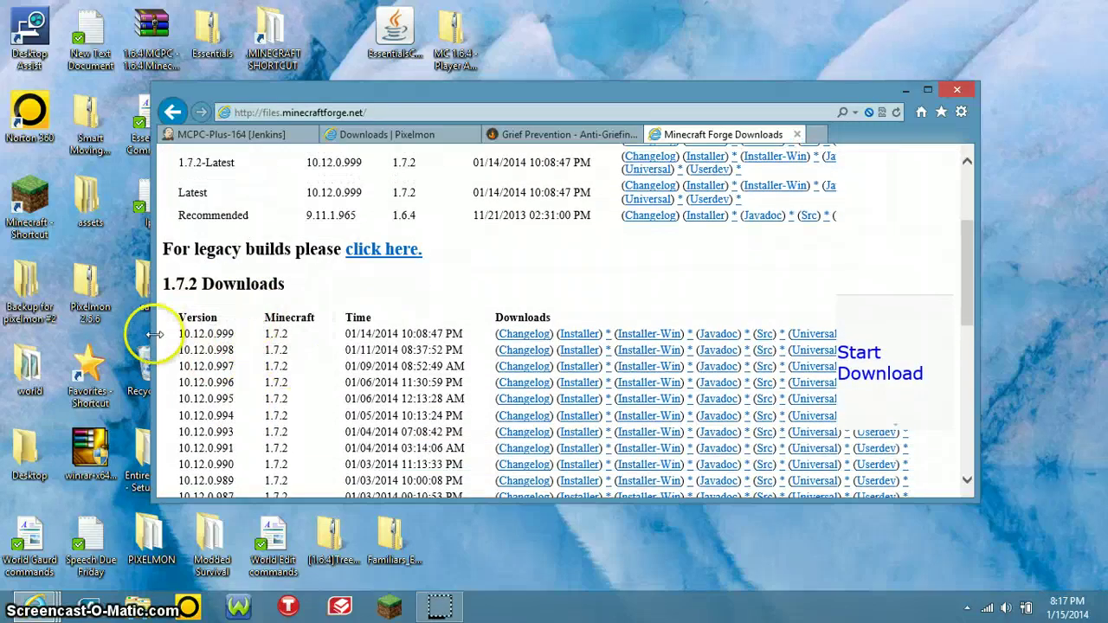
scroll(327, 277, "up", 3)
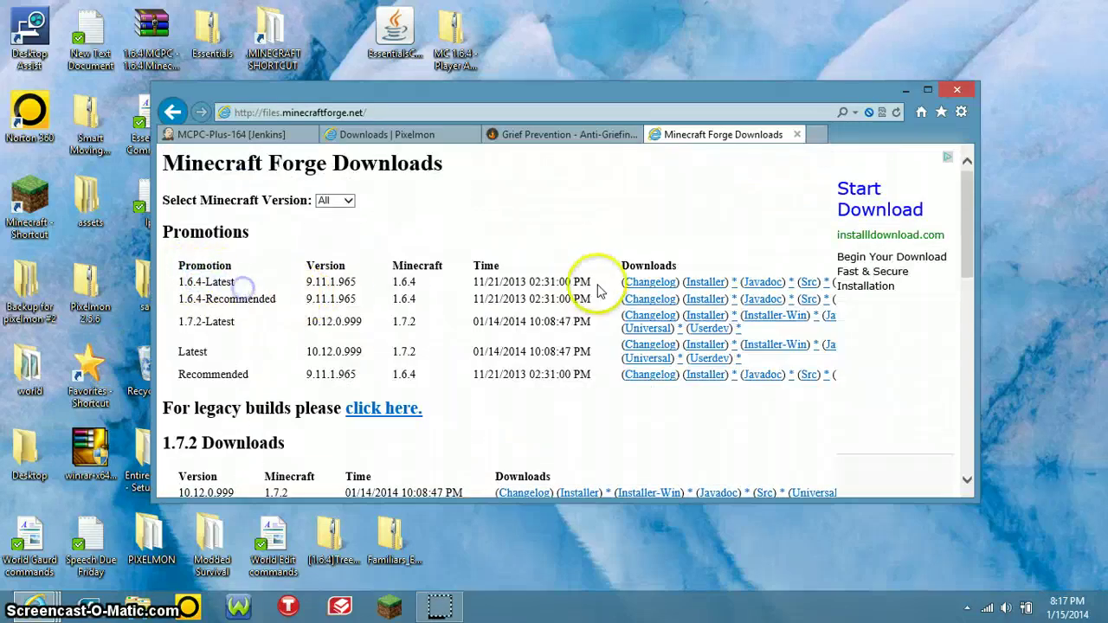
scroll(316, 268, "down", 1)
left_click_drag(355, 225, 465, 277)
left_click(363, 236)
scroll(450, 270, "down", 4)
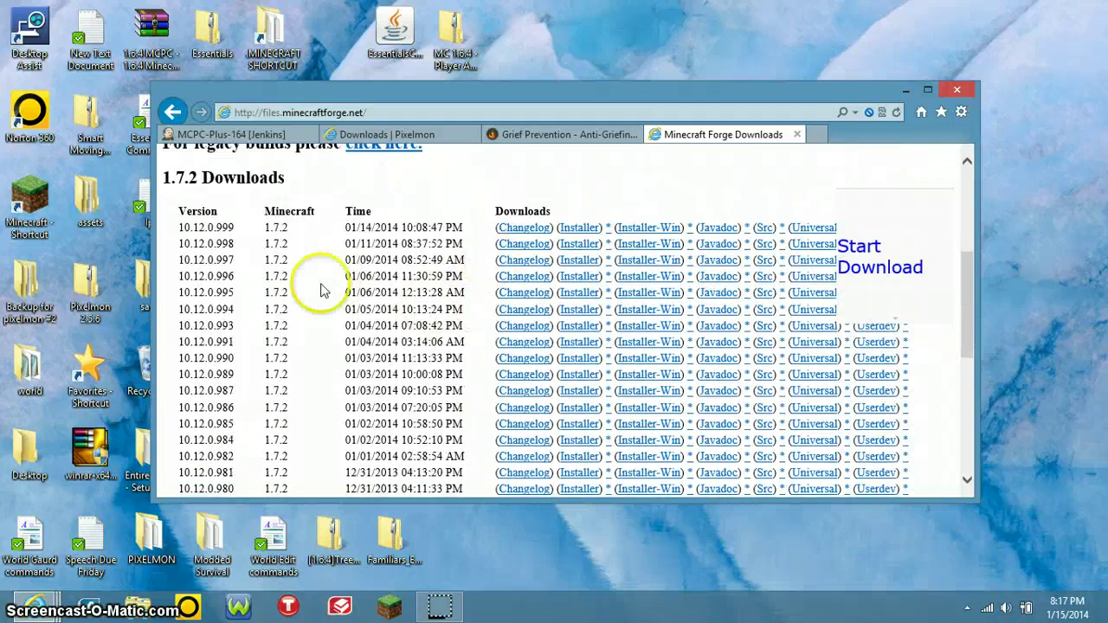
scroll(319, 321, "up", 4)
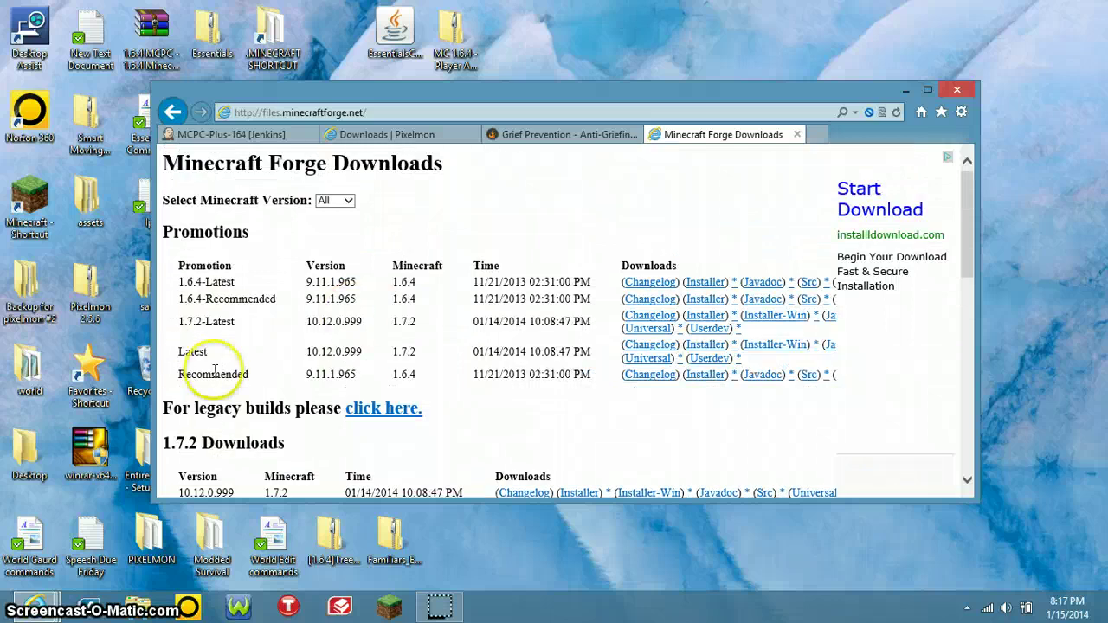
scroll(216, 372, "down", 2)
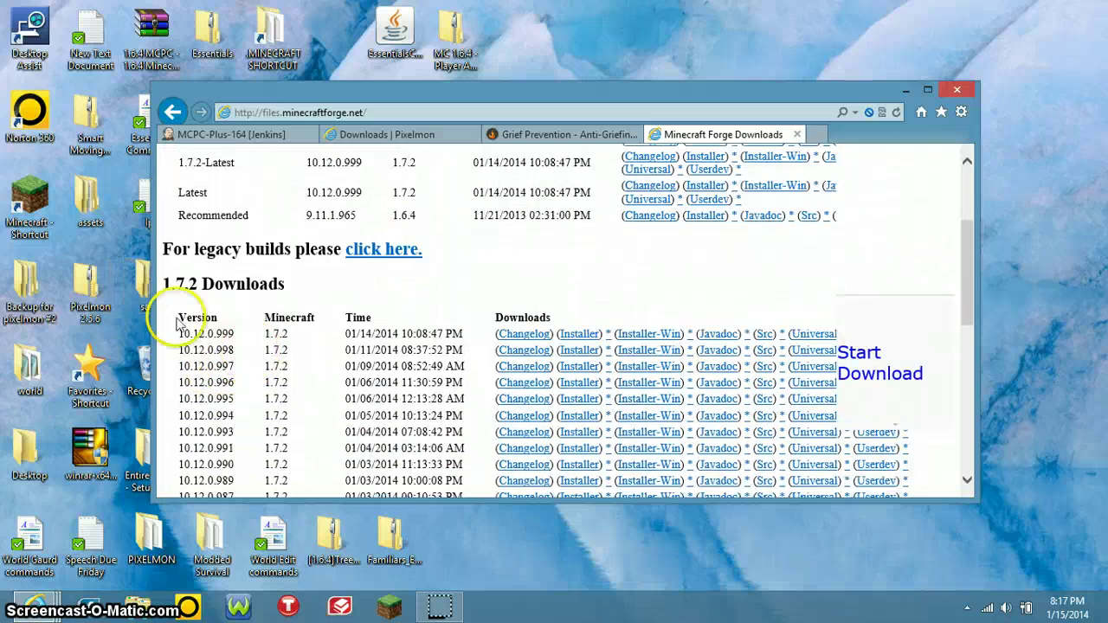
scroll(317, 309, "up", 3)
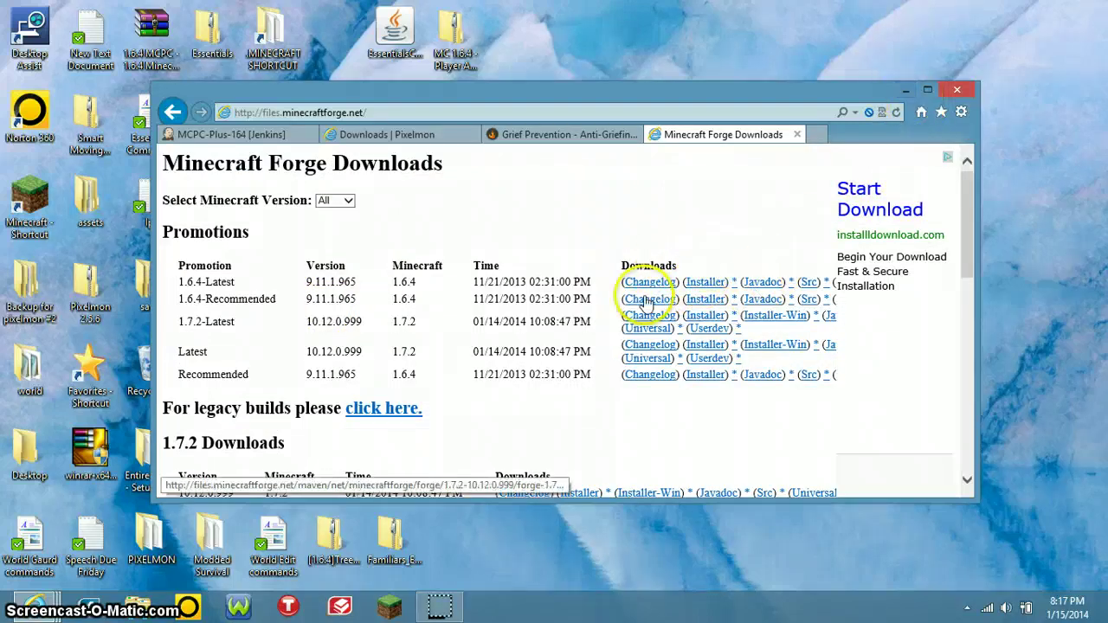
Step: Minimize the browser, move the Forge 1.6.4 installer beside the Server folder on the desktop, and launch it
left_click(905, 90)
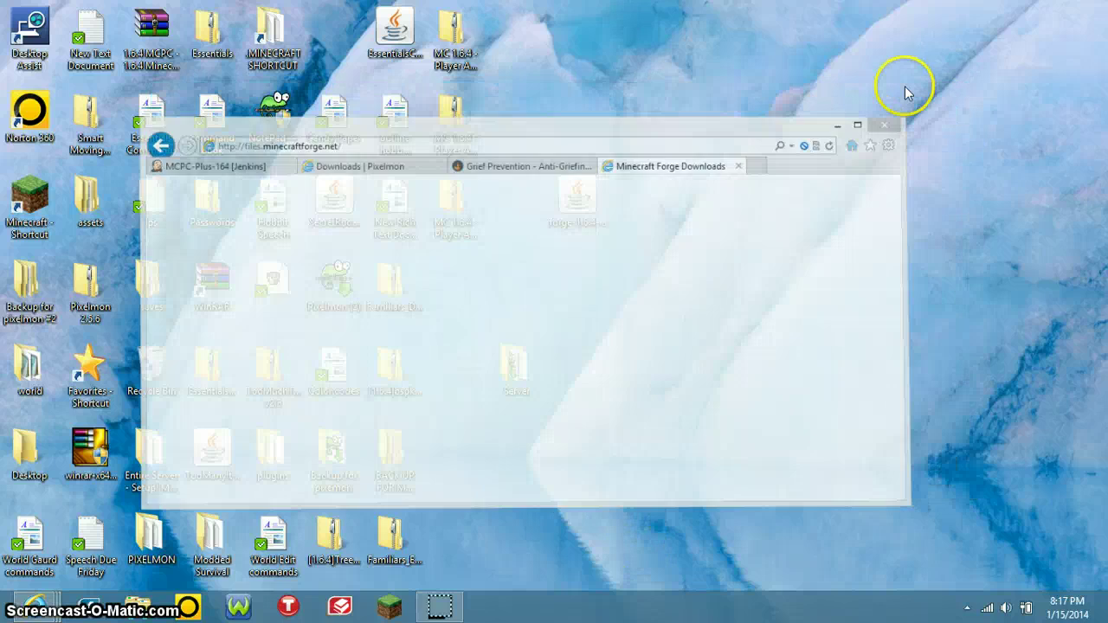
left_click_drag(433, 306, 630, 415)
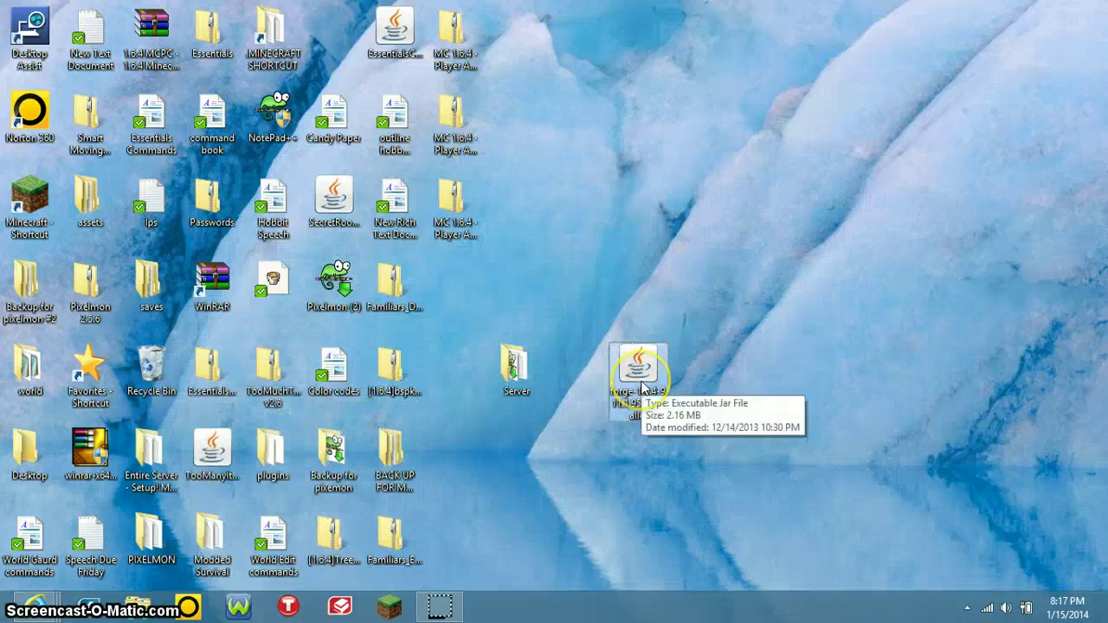
double_click(644, 370)
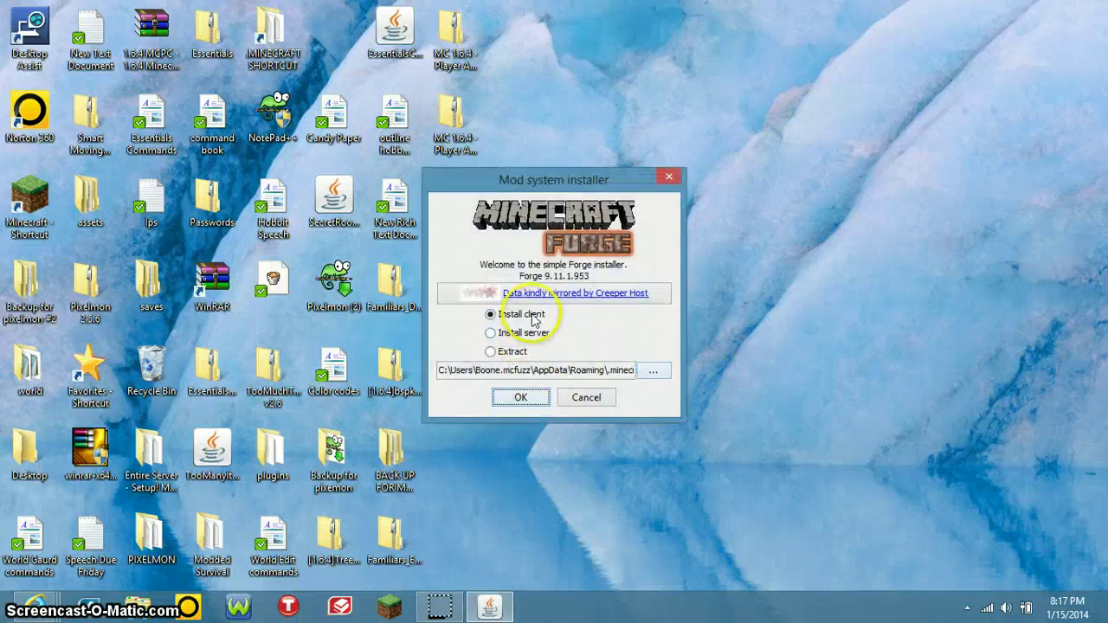
left_click(520, 334)
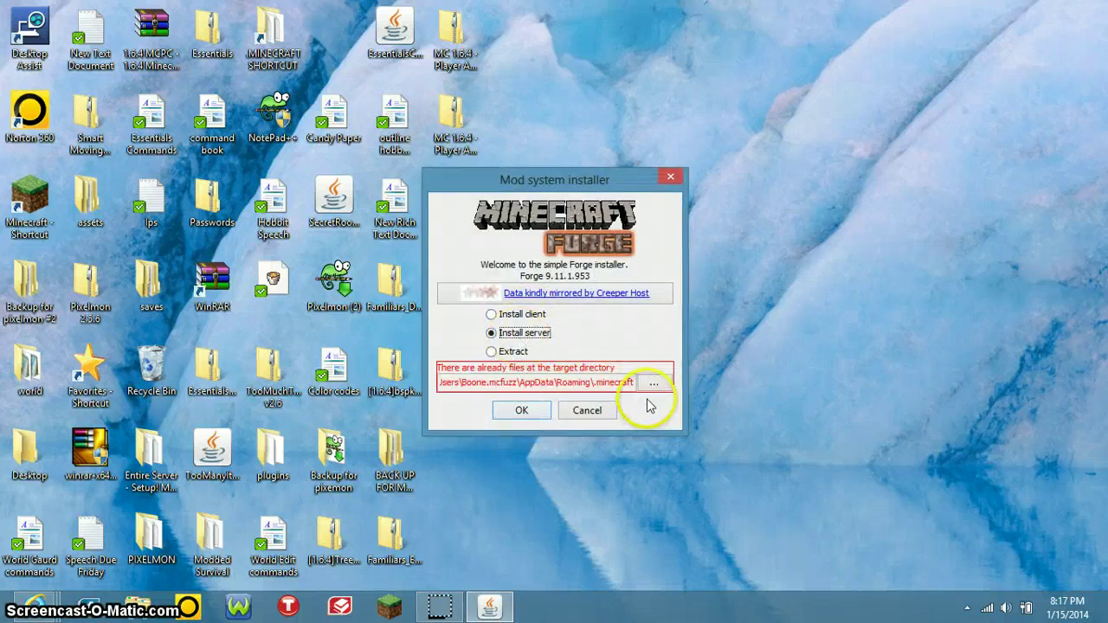
left_click(653, 384)
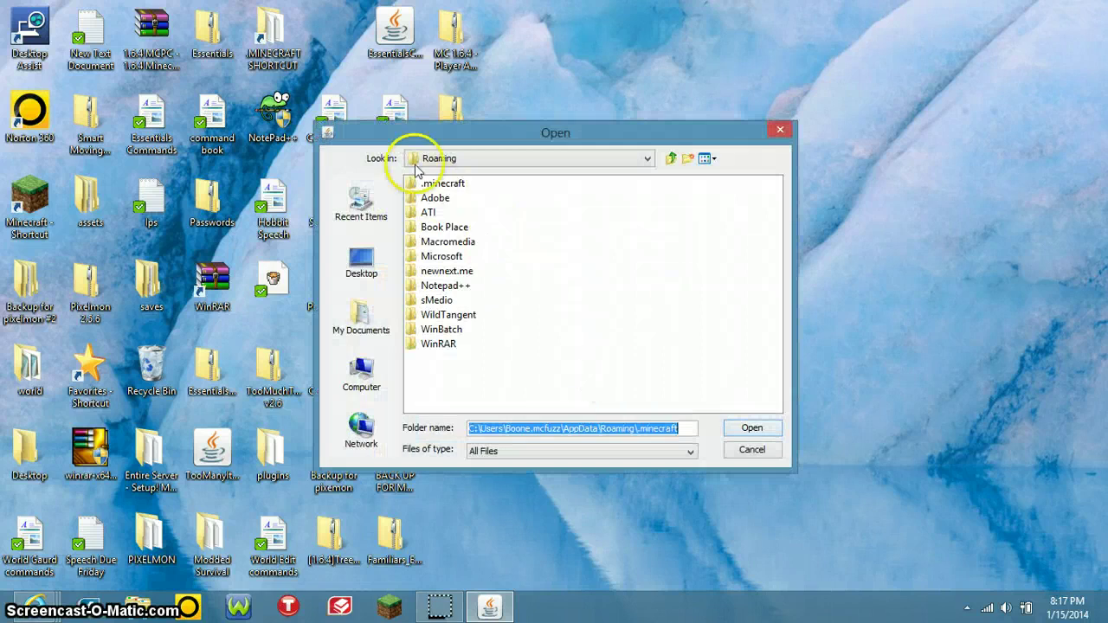
left_click(568, 161)
scroll(467, 260, "down", 3)
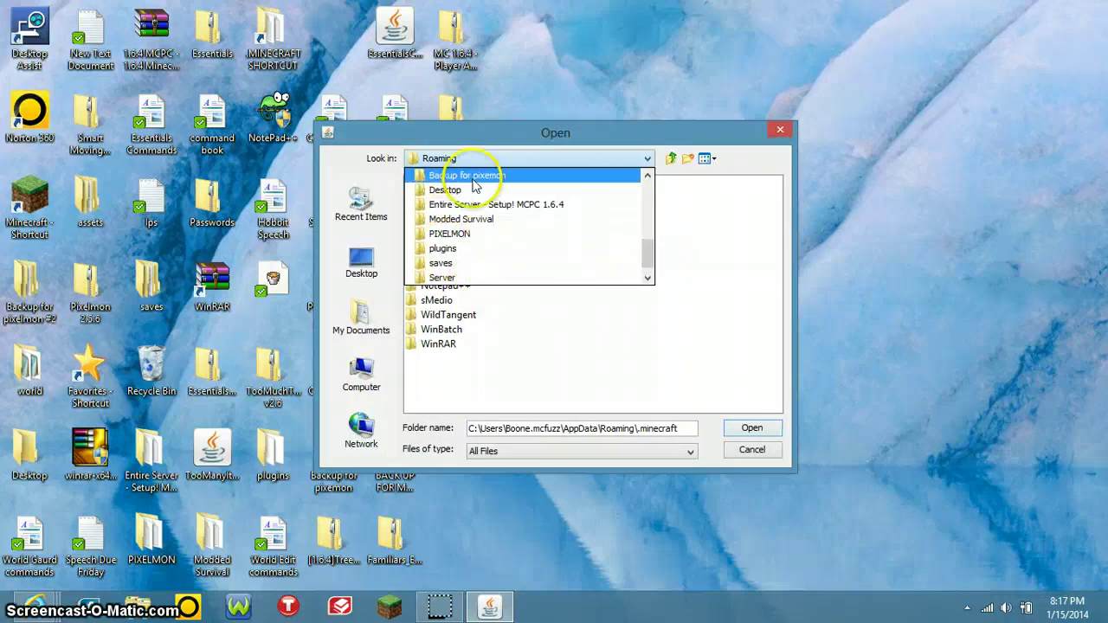
scroll(472, 255, "down", 1)
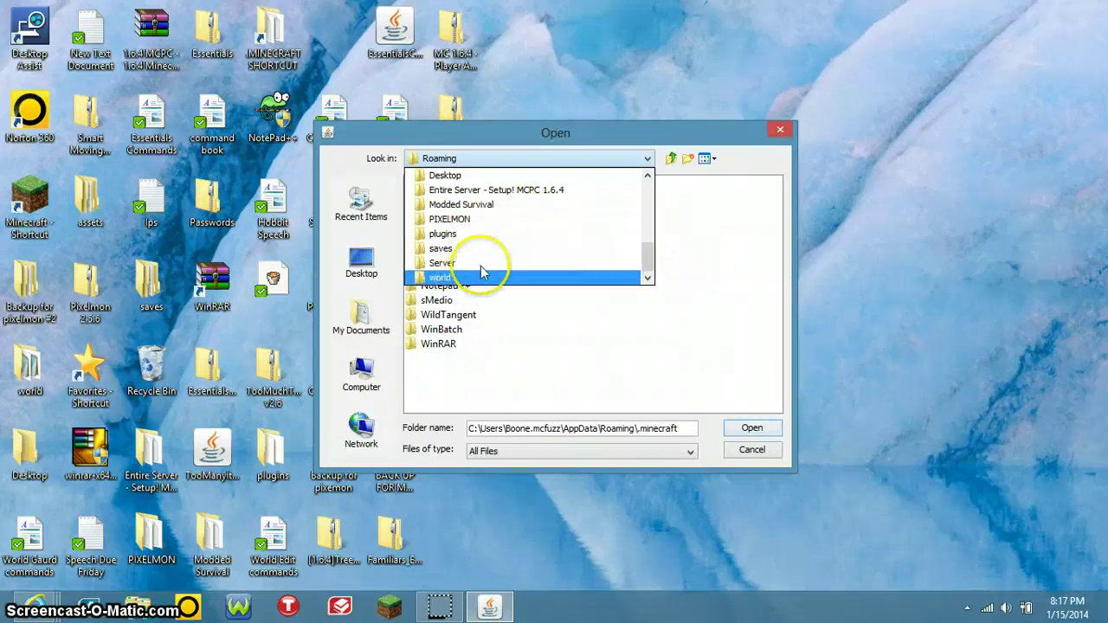
left_click(746, 422)
left_click(752, 450)
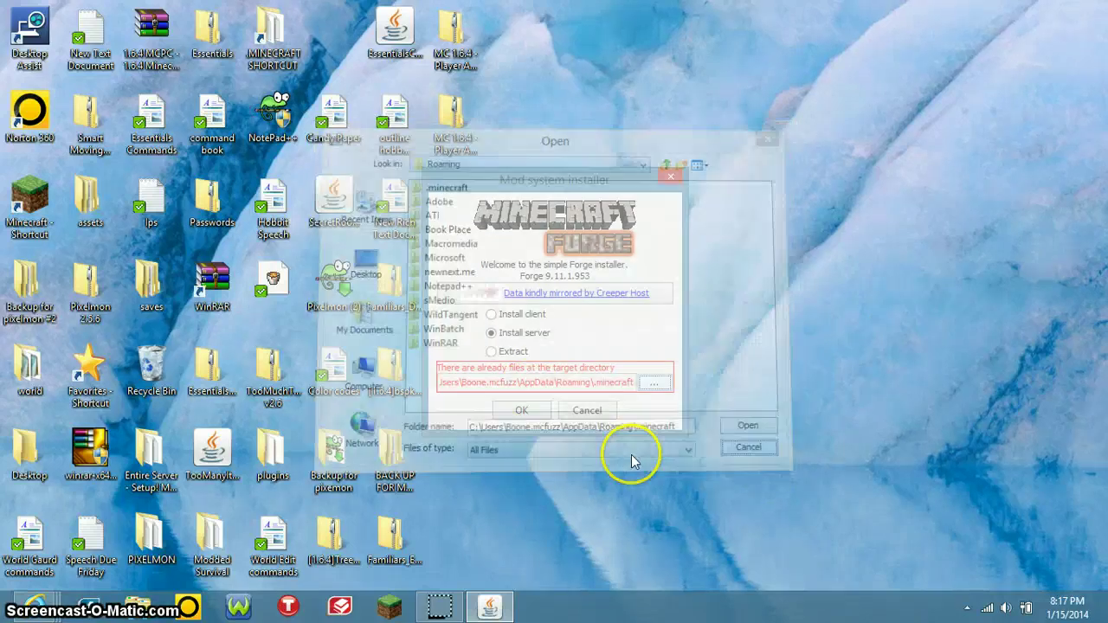
left_click(514, 334)
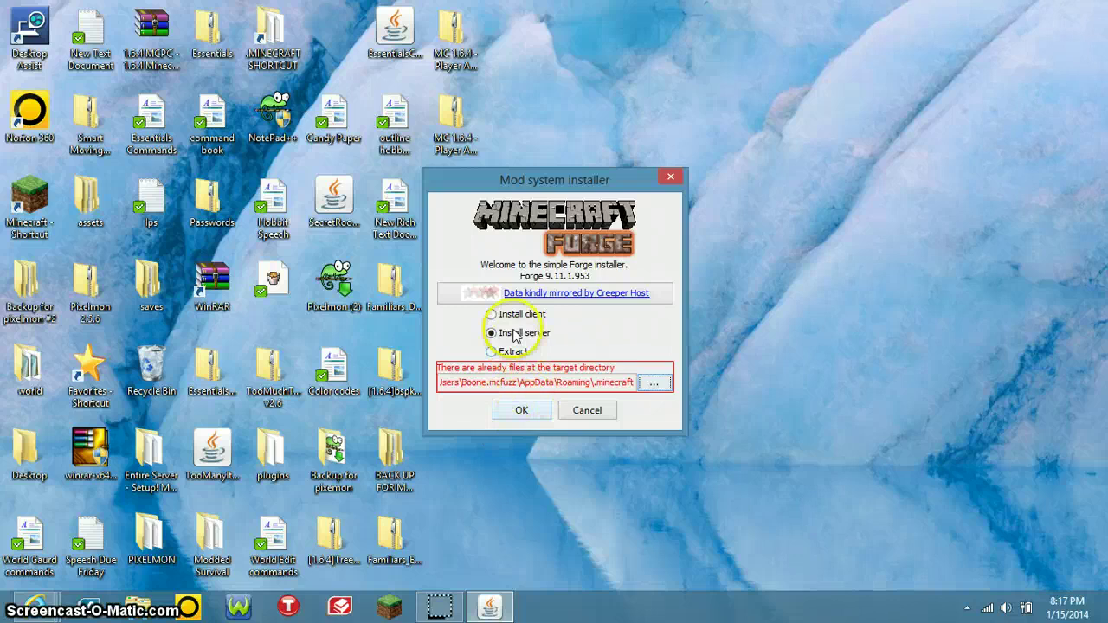
Step: Select the client installation for the .minecraft folder in the Forge installer, and close the installer
left_click(521, 317)
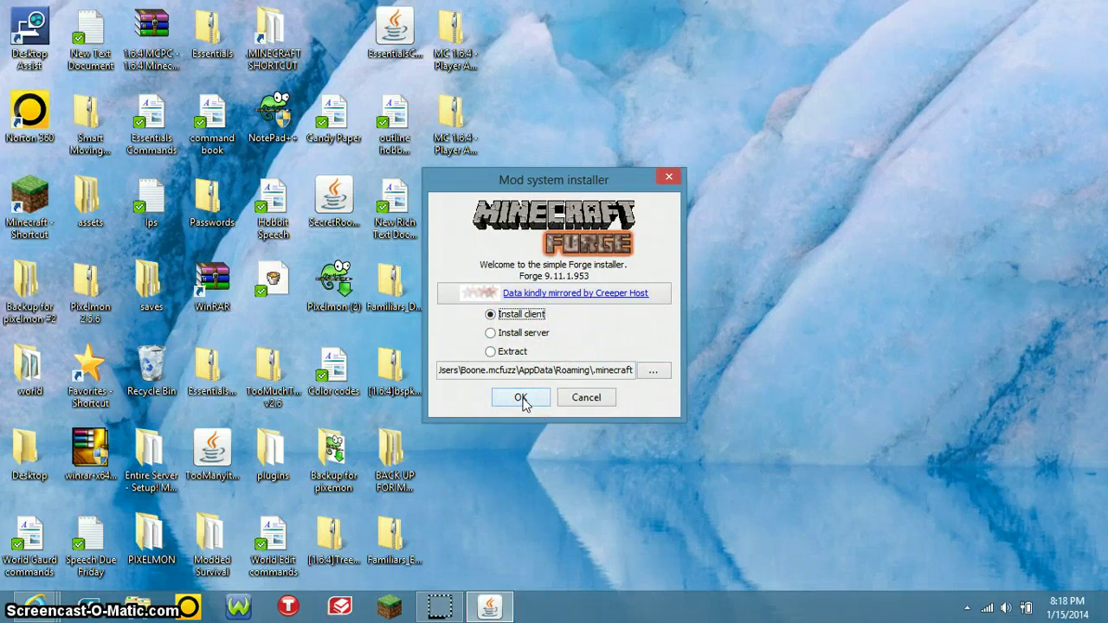
left_click(522, 401)
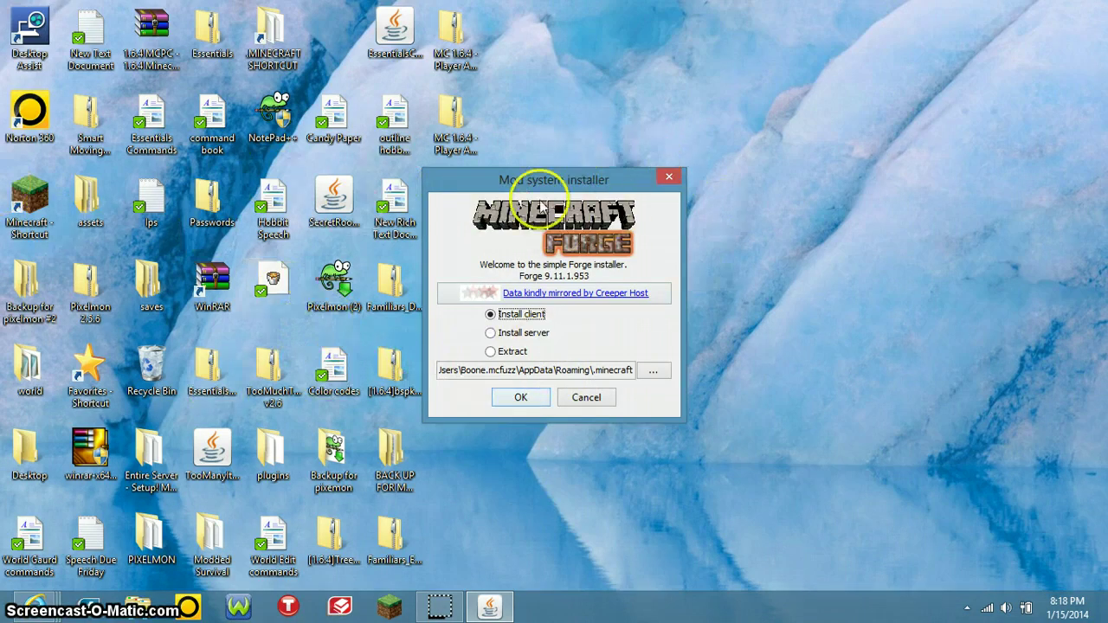
left_click(666, 178)
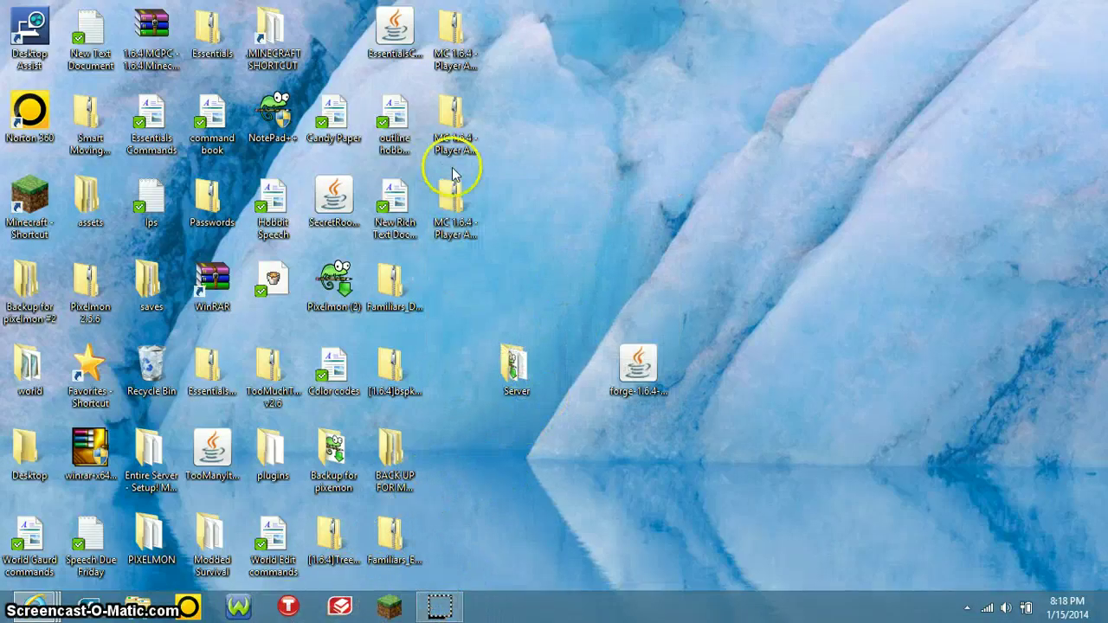
Step: Open the Minecraft Launcher, check the available profiles, and select the Forge profile
left_click(392, 608)
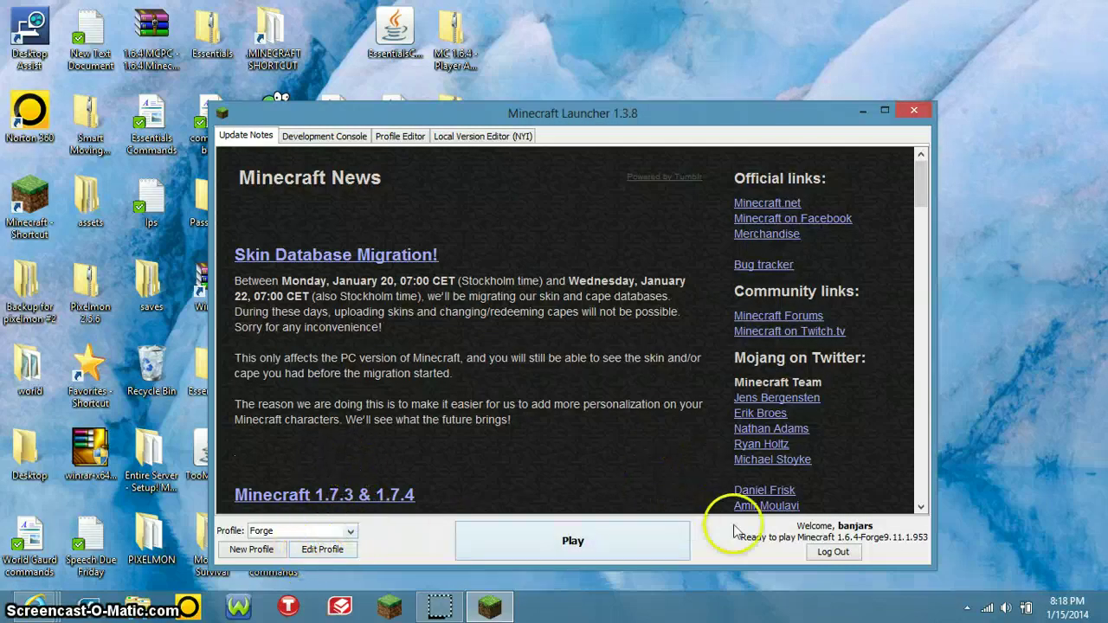
left_click(348, 530)
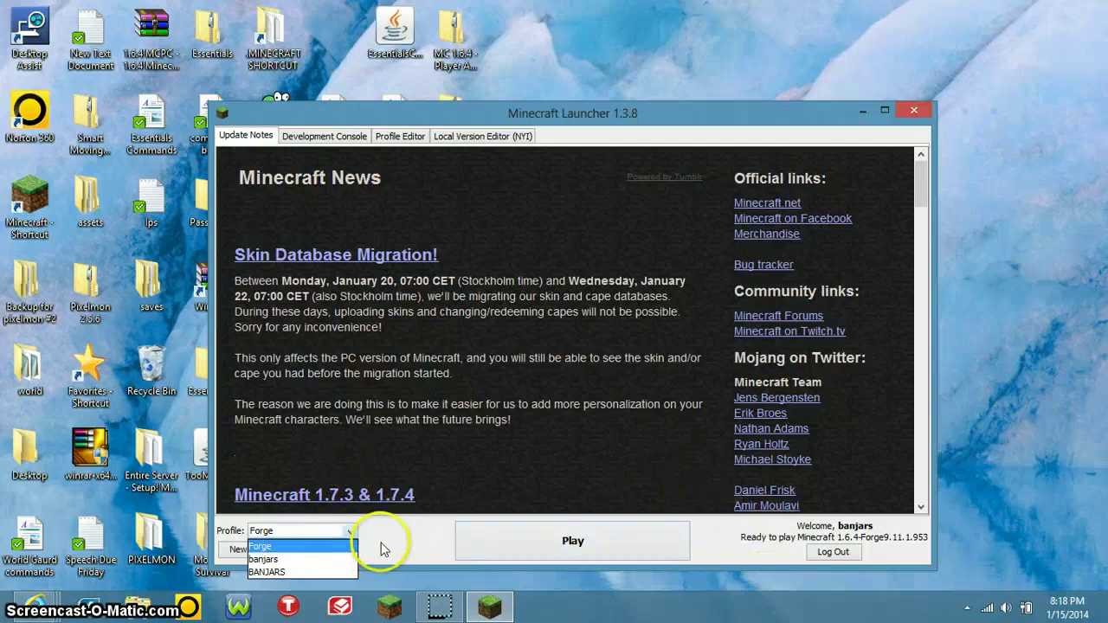
left_click(336, 553)
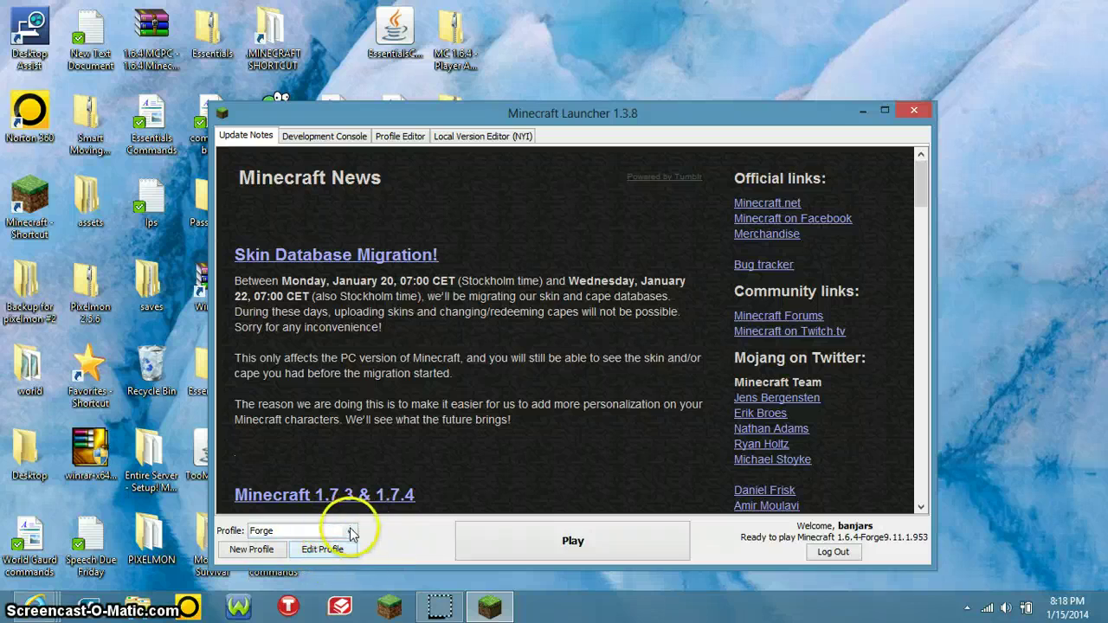
left_click(351, 530)
left_click(333, 542)
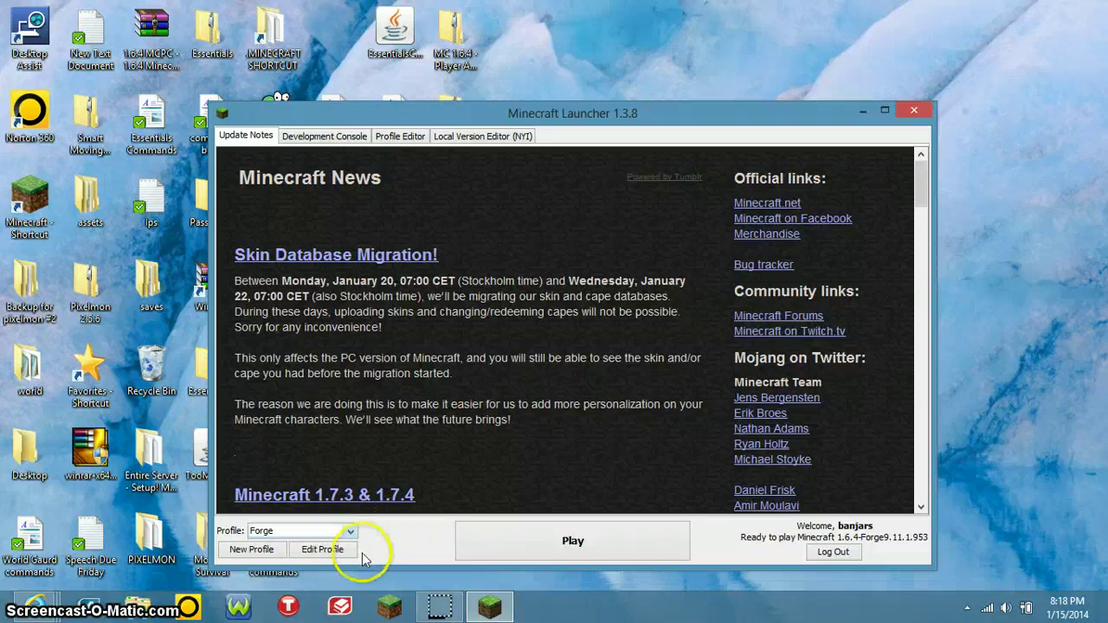
Step: Examine the Forge profile's settings and the list of available game versions, and close the editor and the launcher without saving
left_click(321, 549)
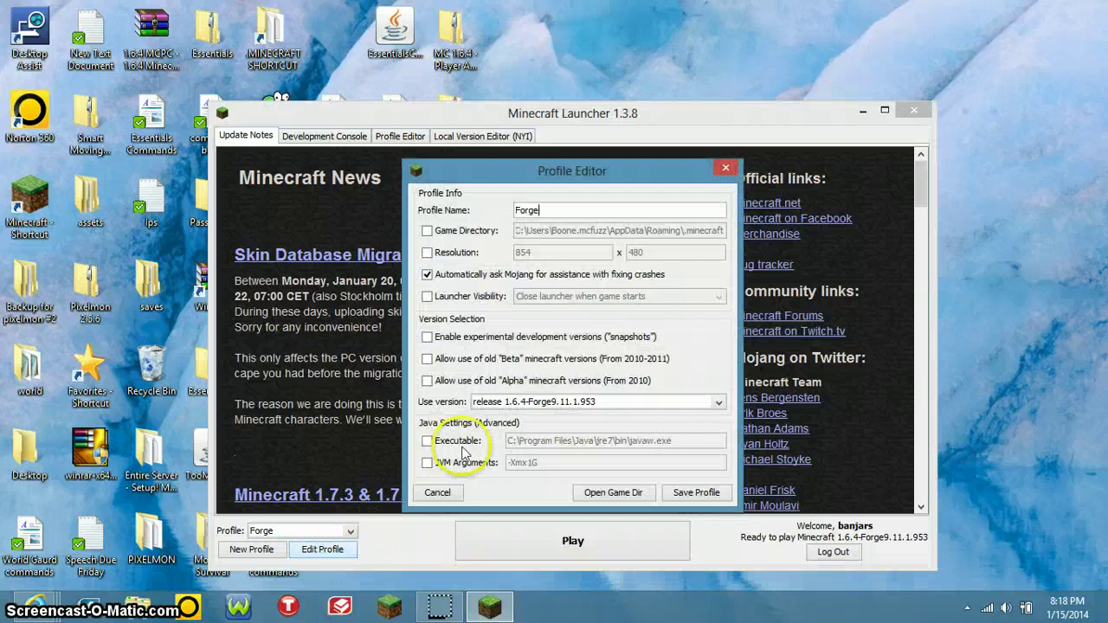
left_click(564, 402)
scroll(555, 472, "up", 4)
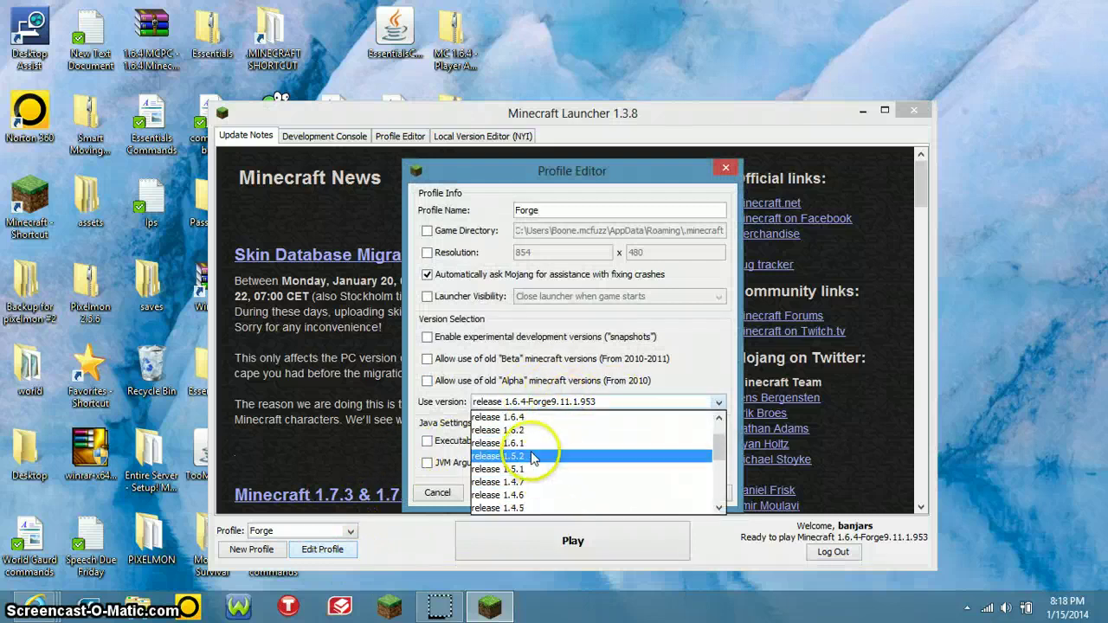
left_click(725, 167)
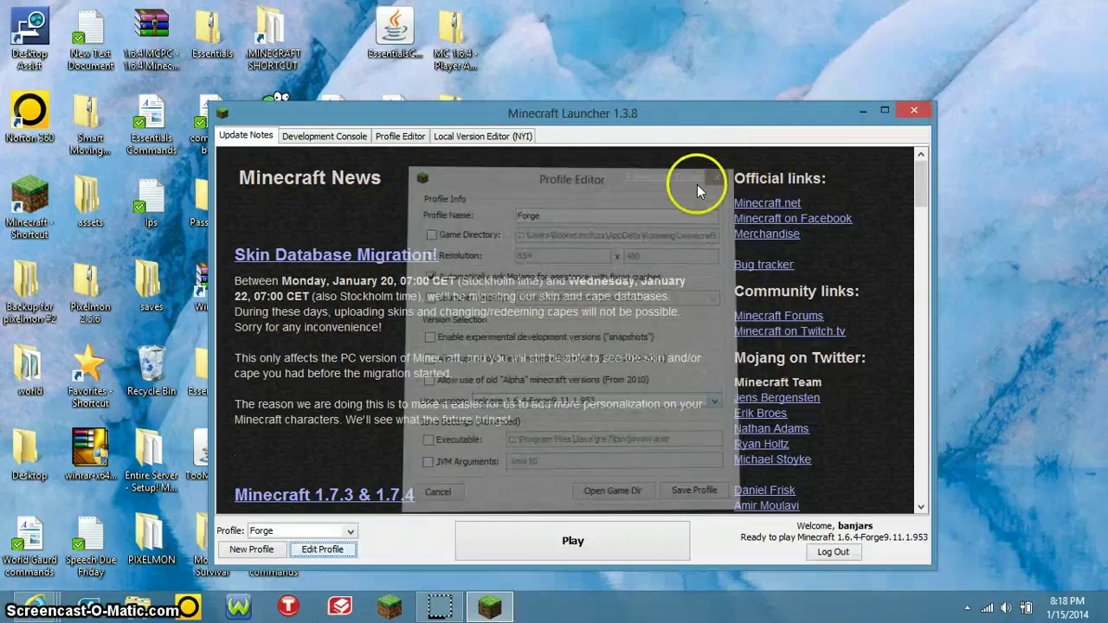
left_click(915, 110)
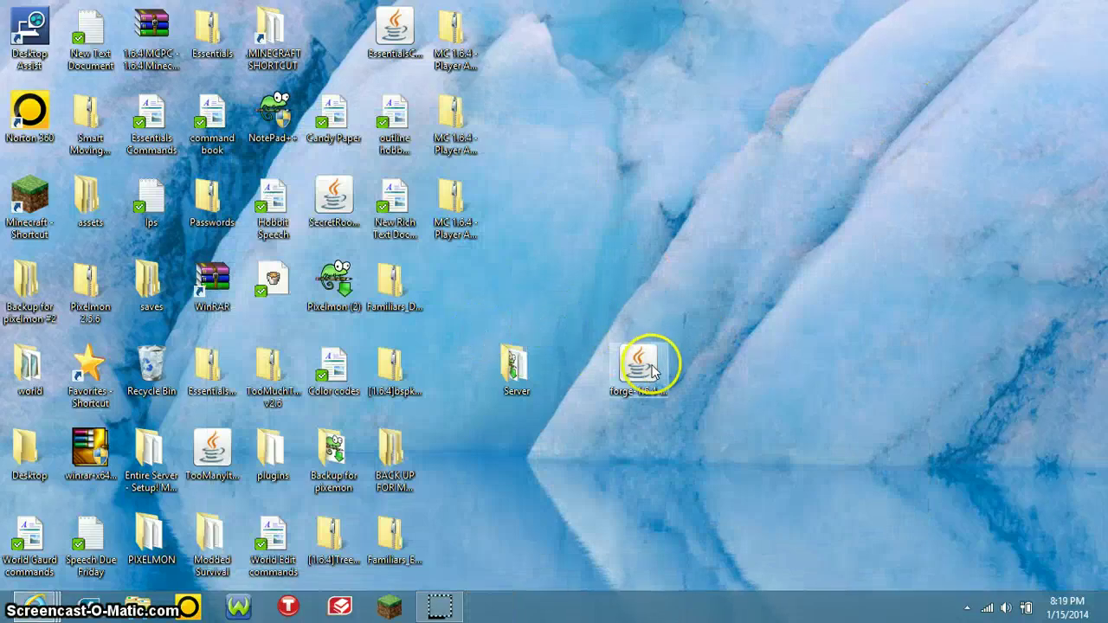
Step: Move the Forge 1.6.4 installer up and closer to the Server folder on the desktop, leaving its file name as it is
left_click_drag(648, 363, 603, 324)
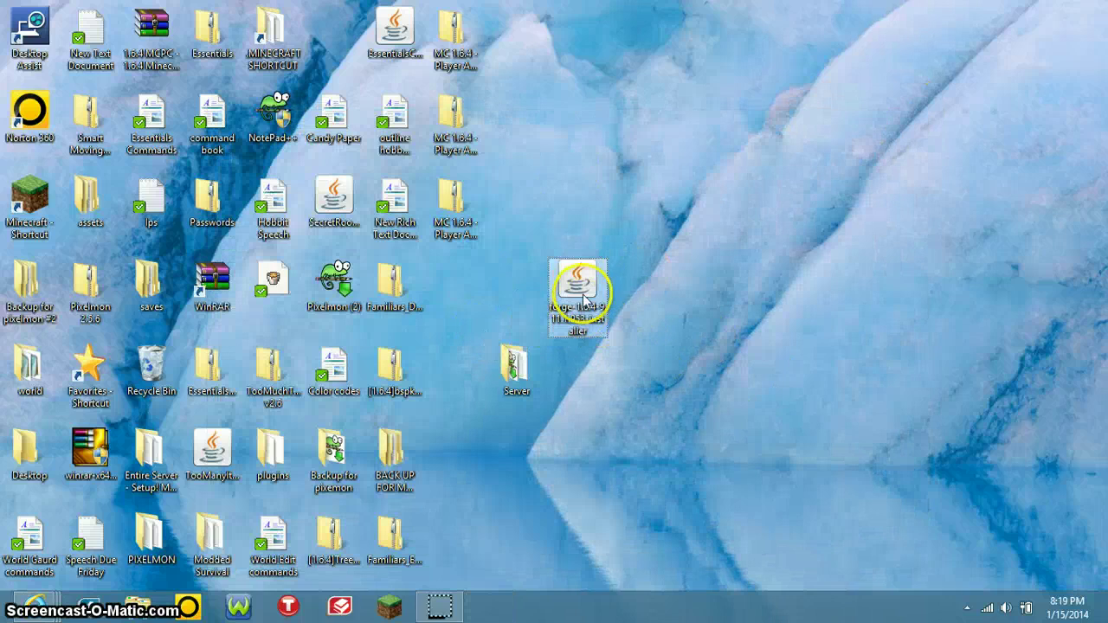
double_click(586, 320)
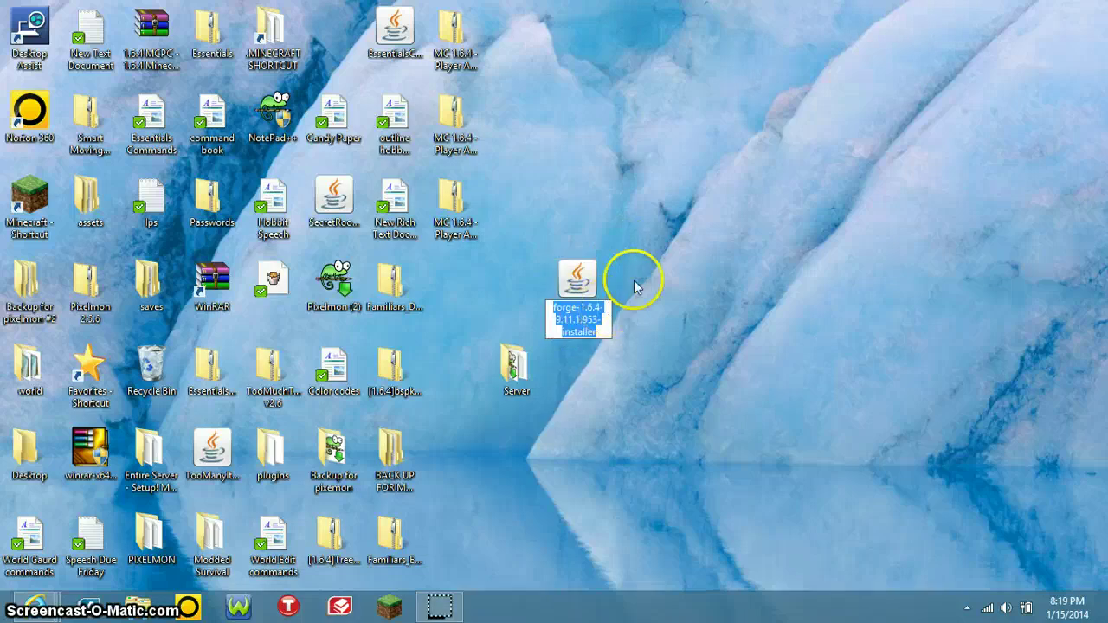
left_click(668, 177)
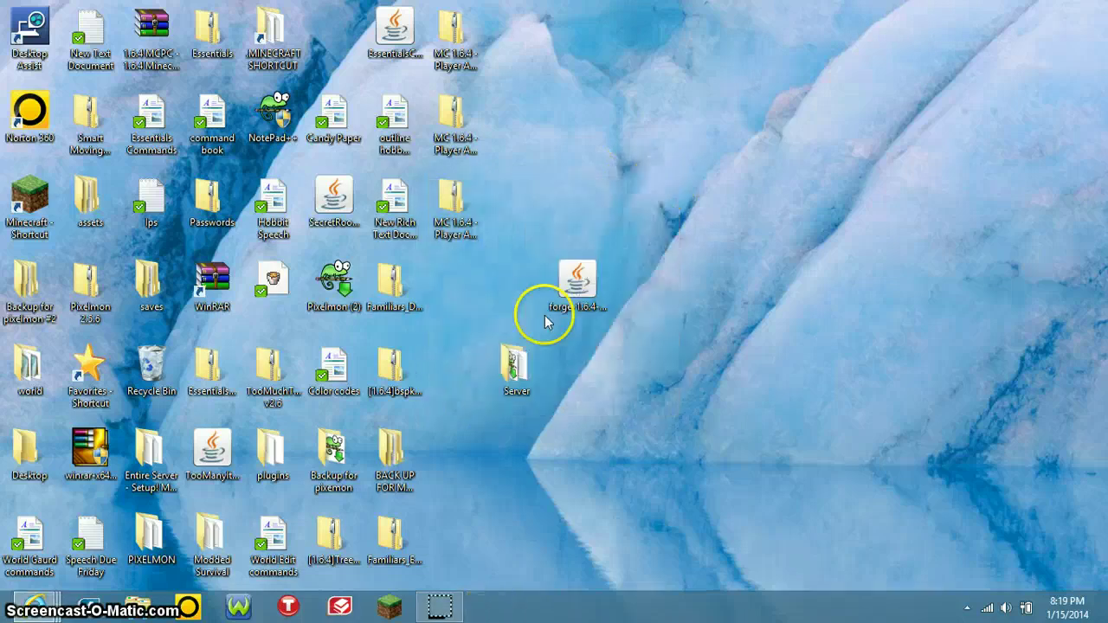
Step: Reopen the Minecraft Launcher, check that the Forge profile is in the profile list, and close the launcher
left_click(391, 608)
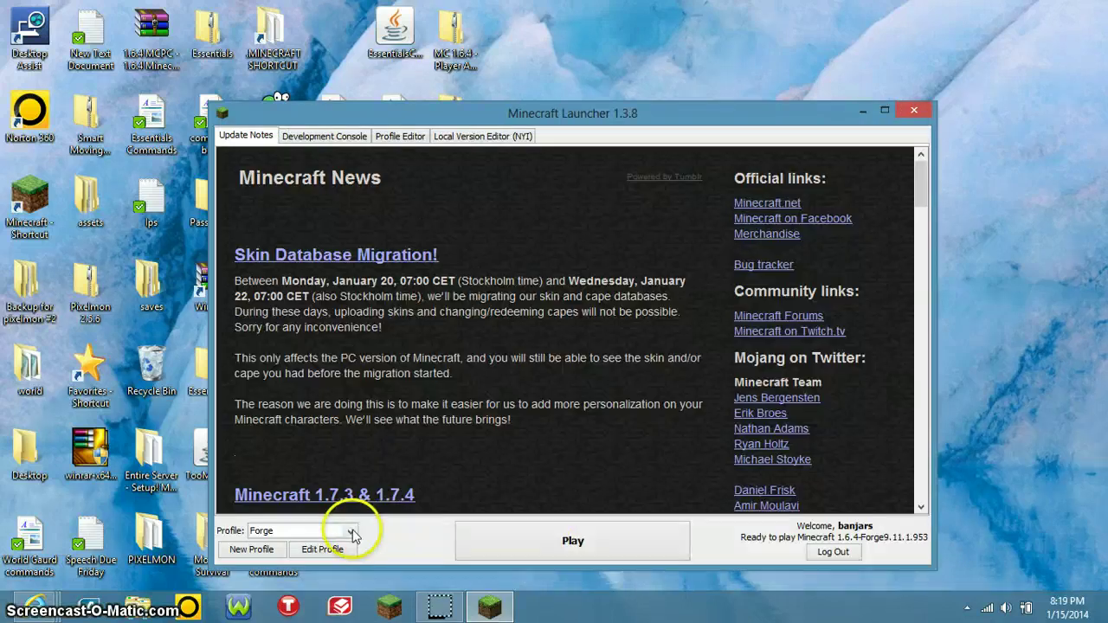
left_click(352, 531)
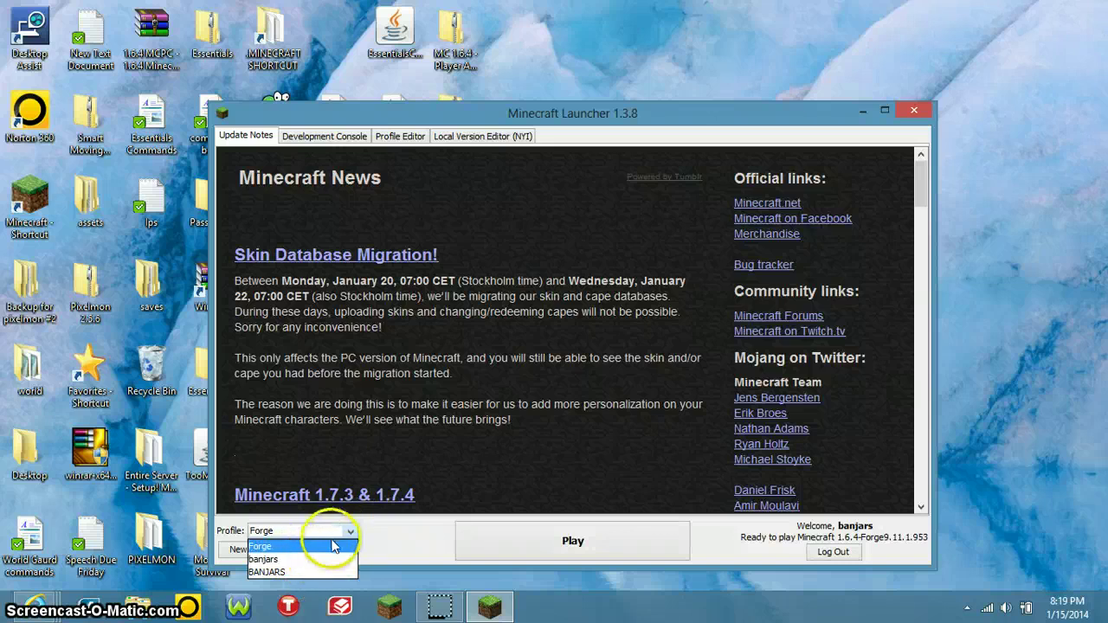
left_click(406, 543)
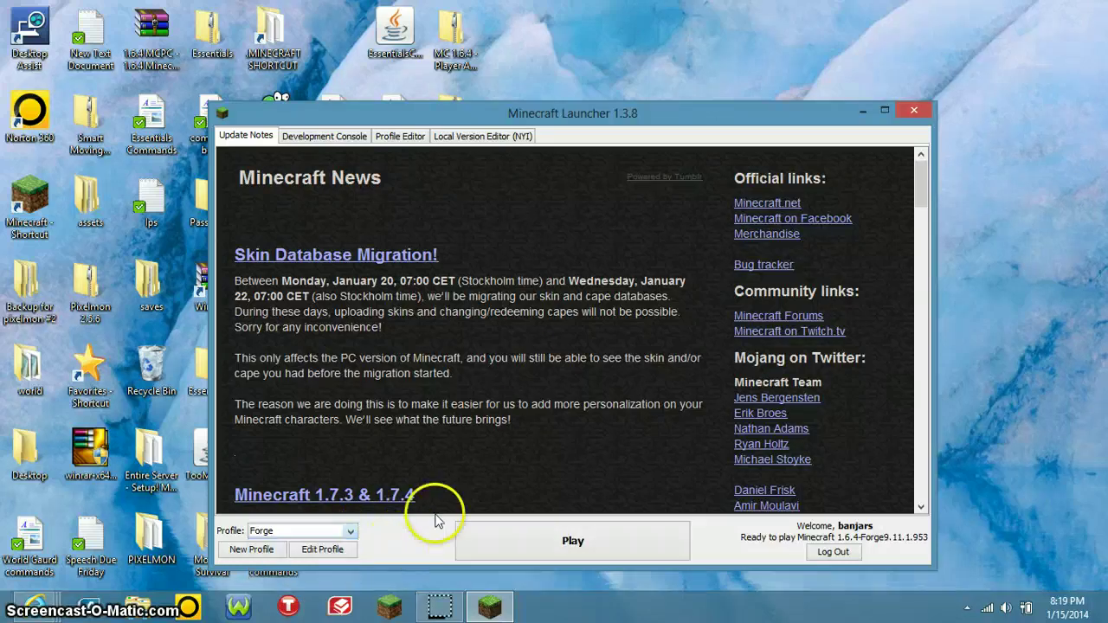
left_click(913, 111)
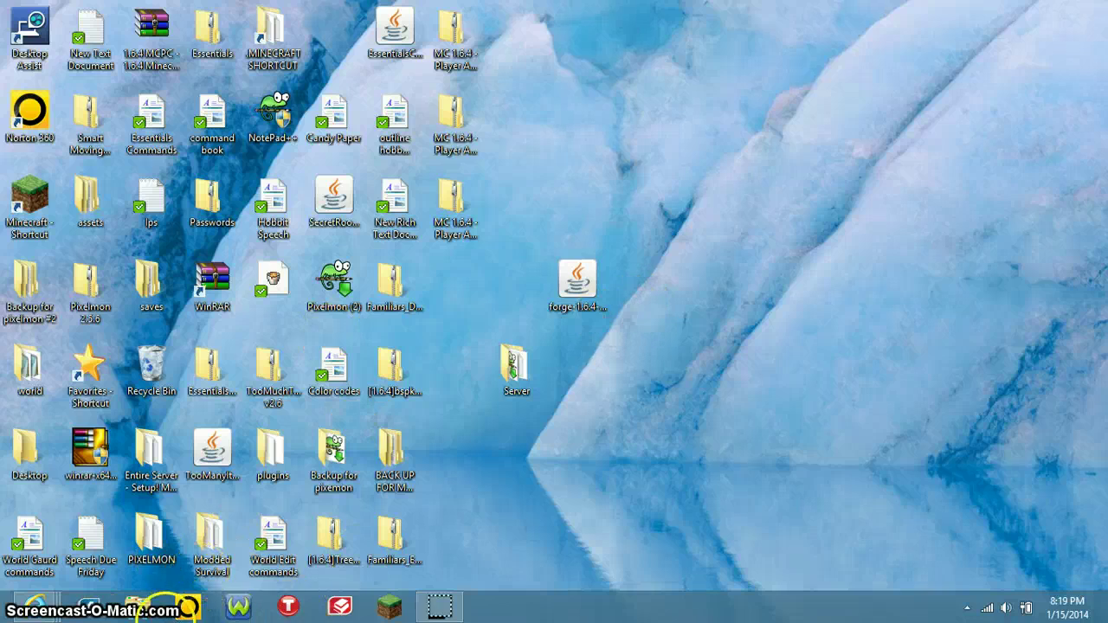
Step: Run %appdata%, open the mods folder inside .minecraft, and look over the installed mod files
key("super+r")
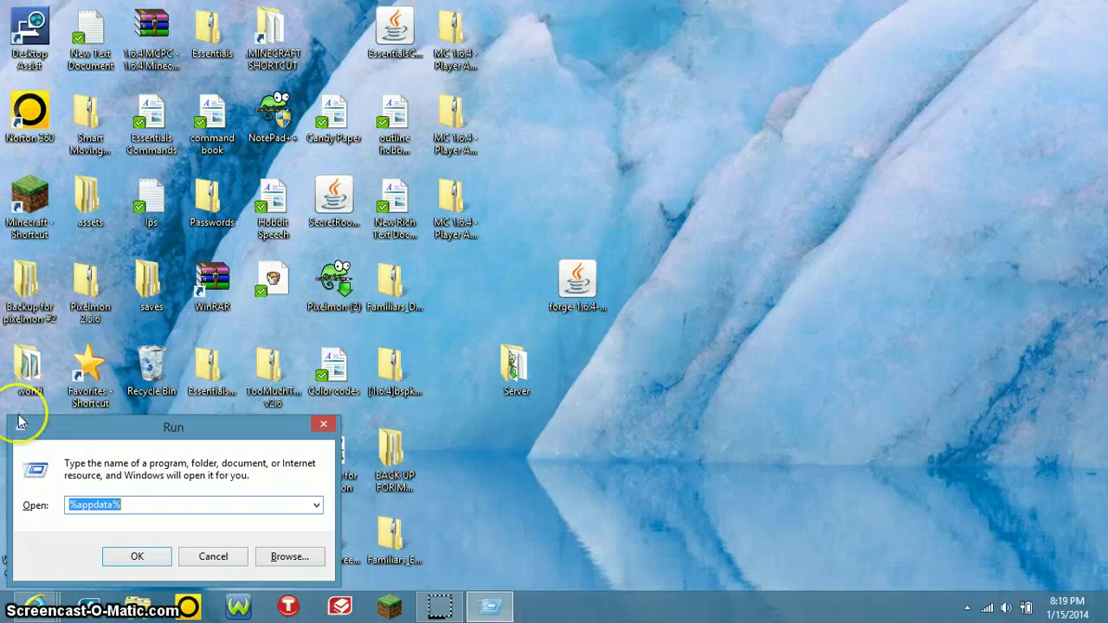
left_click(136, 558)
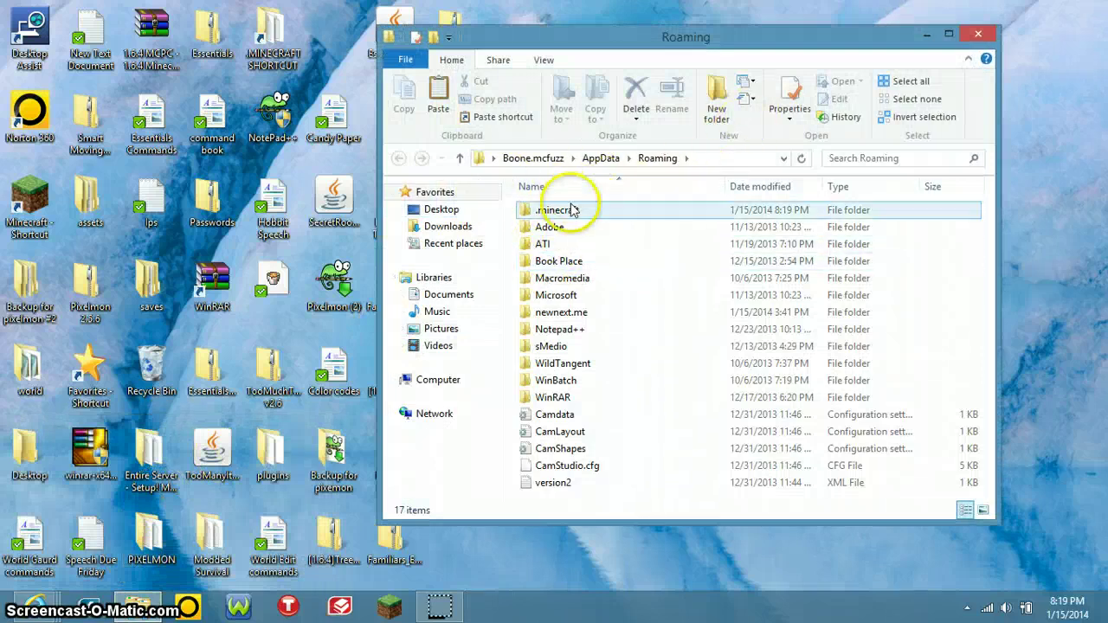
double_click(571, 210)
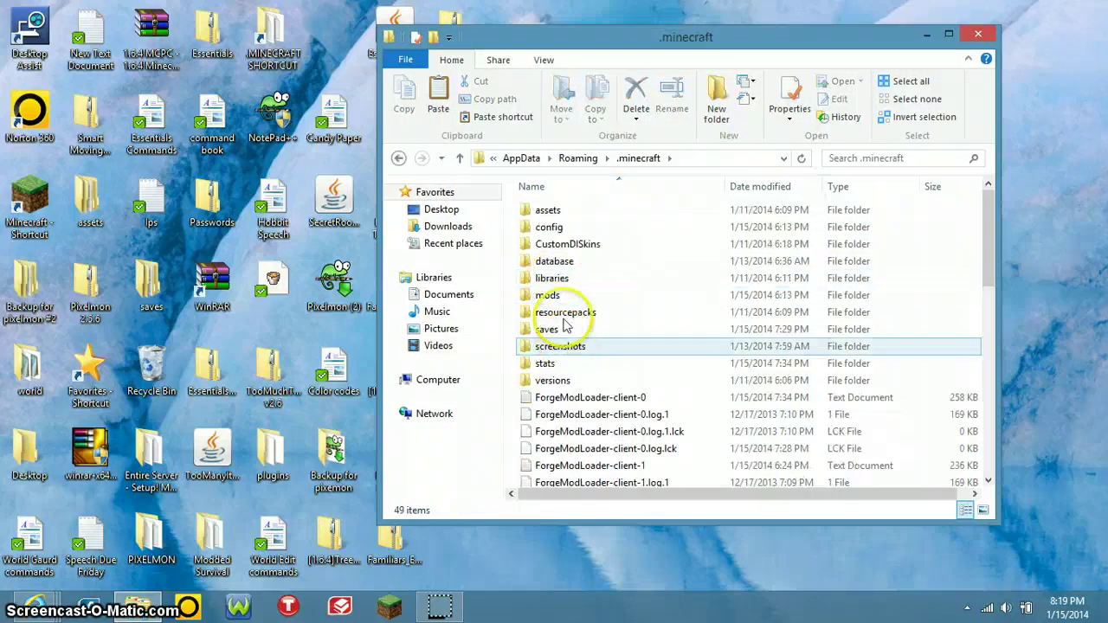
double_click(556, 299)
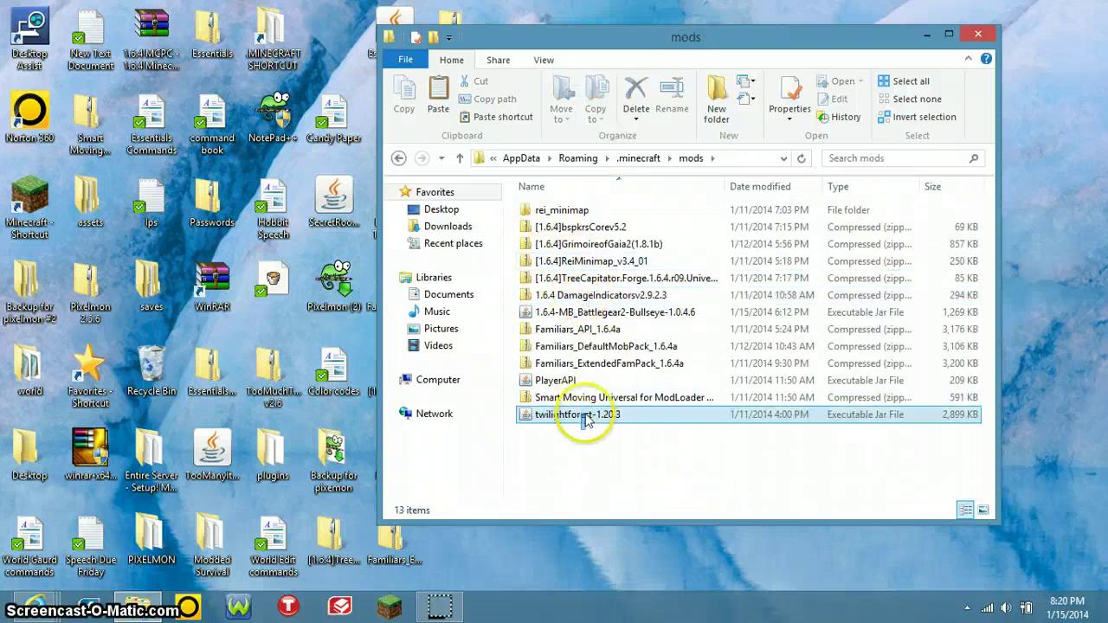
left_click_drag(585, 424, 586, 212)
left_click(587, 459)
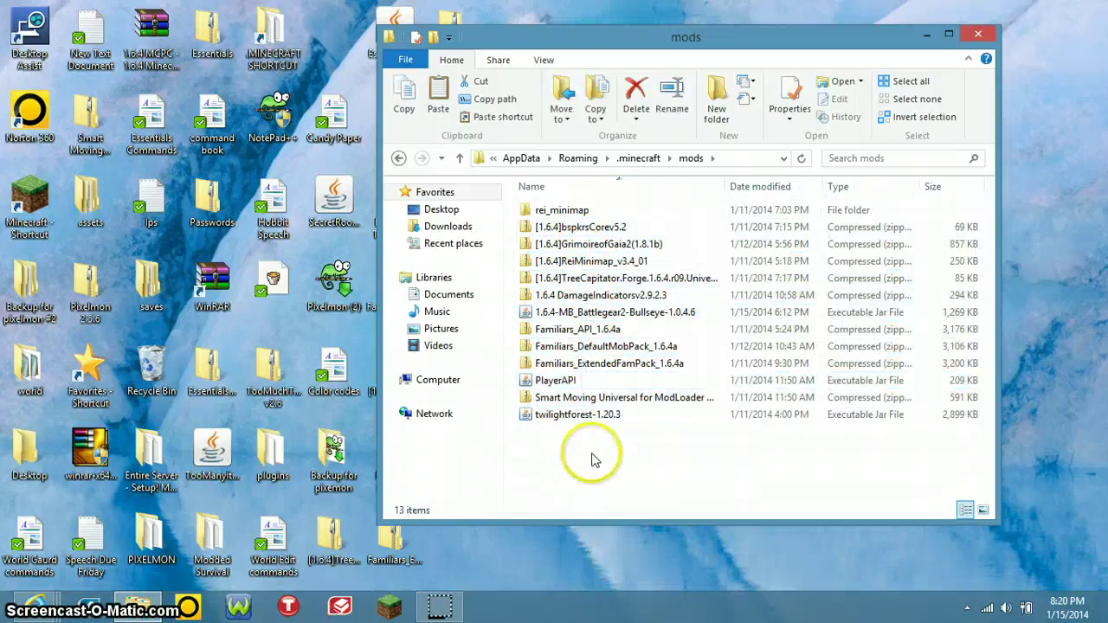
Step: Return to the .minecraft folder, point out its mods folder, and close the file window
left_click(399, 158)
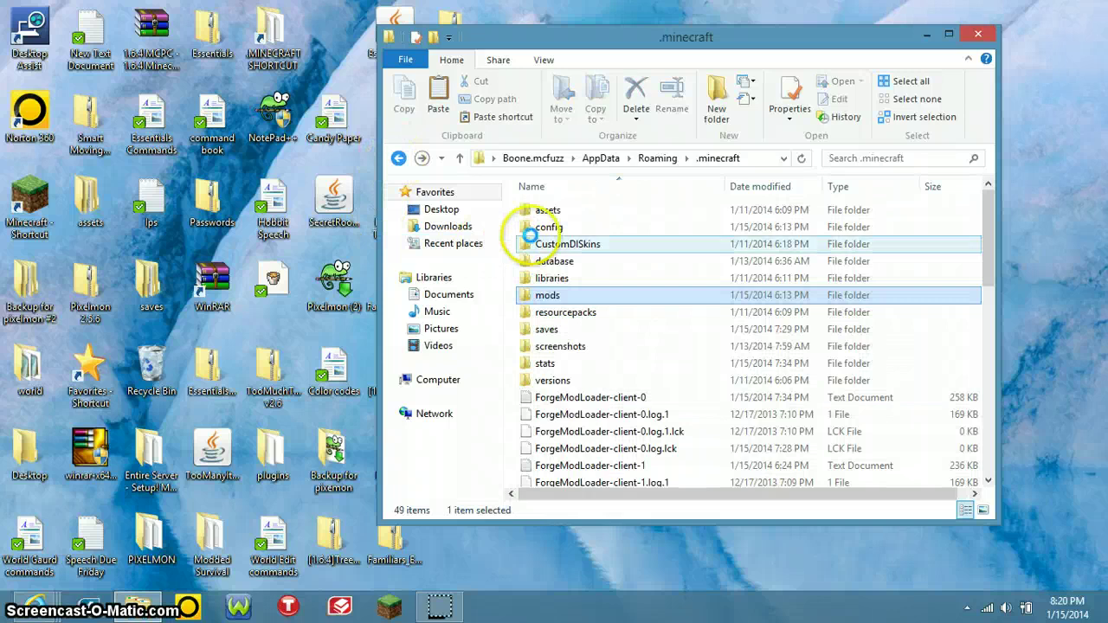
left_click(567, 299)
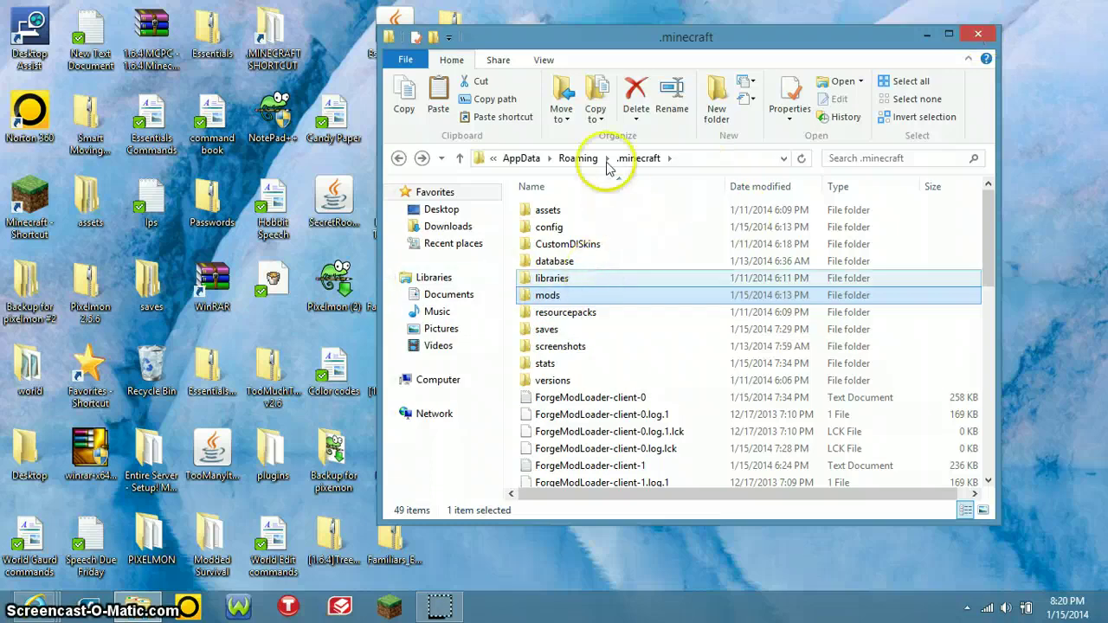
left_click(981, 35)
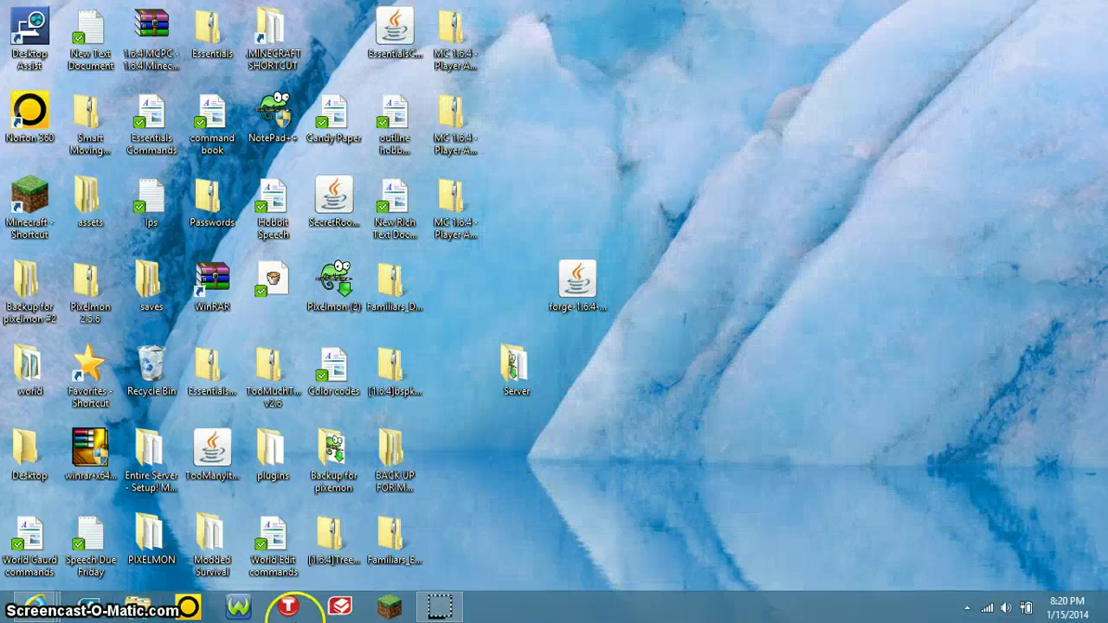
left_click(386, 608)
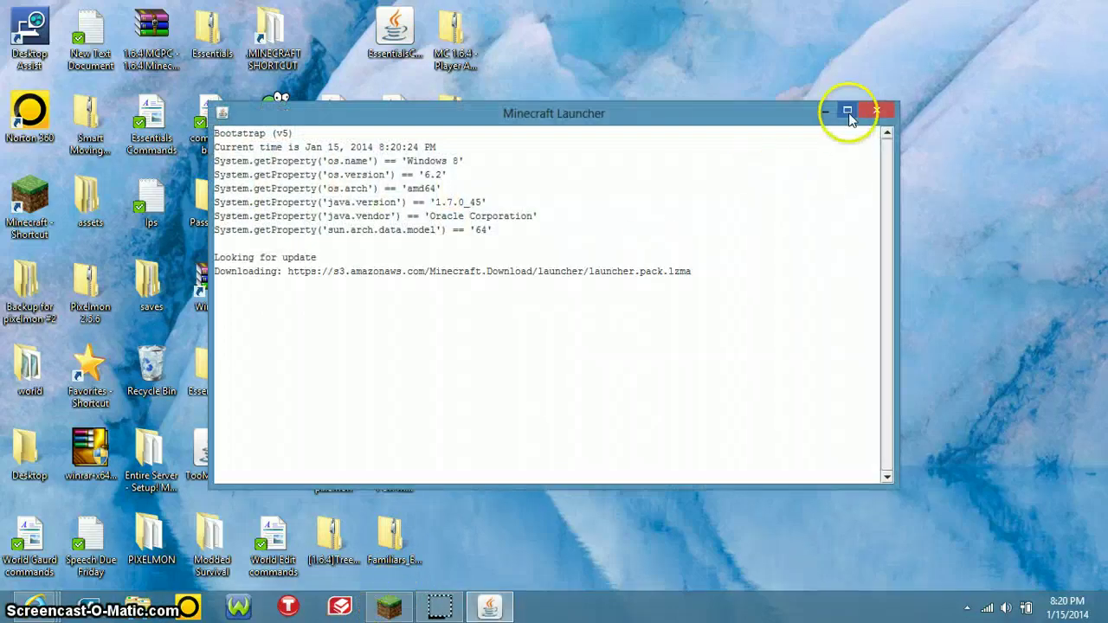
left_click(869, 112)
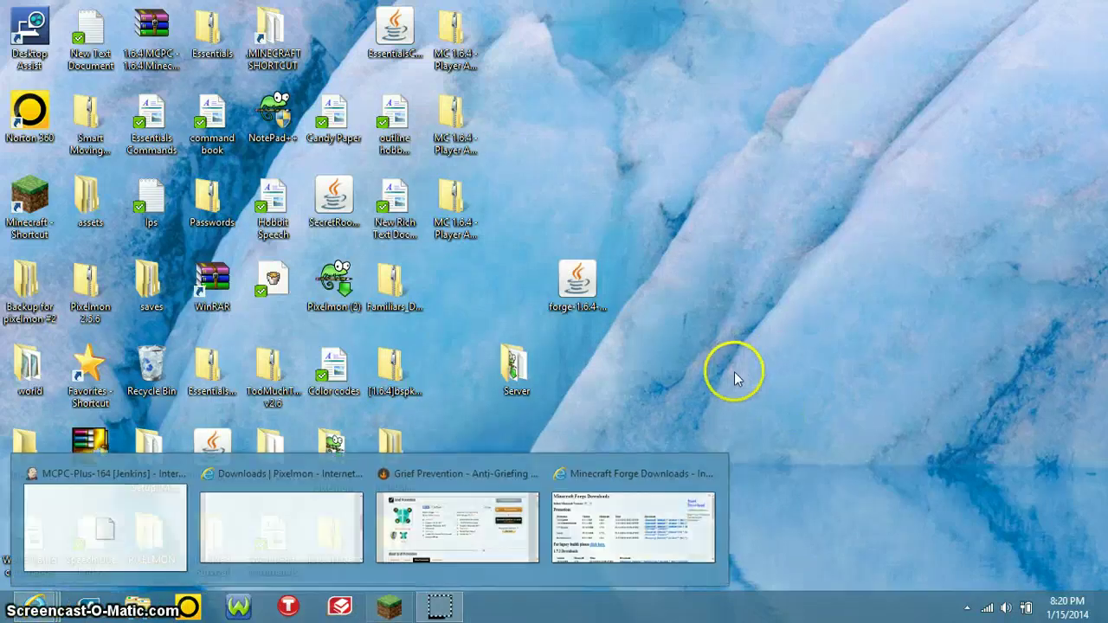
left_click_drag(619, 255, 517, 370)
left_click(517, 370)
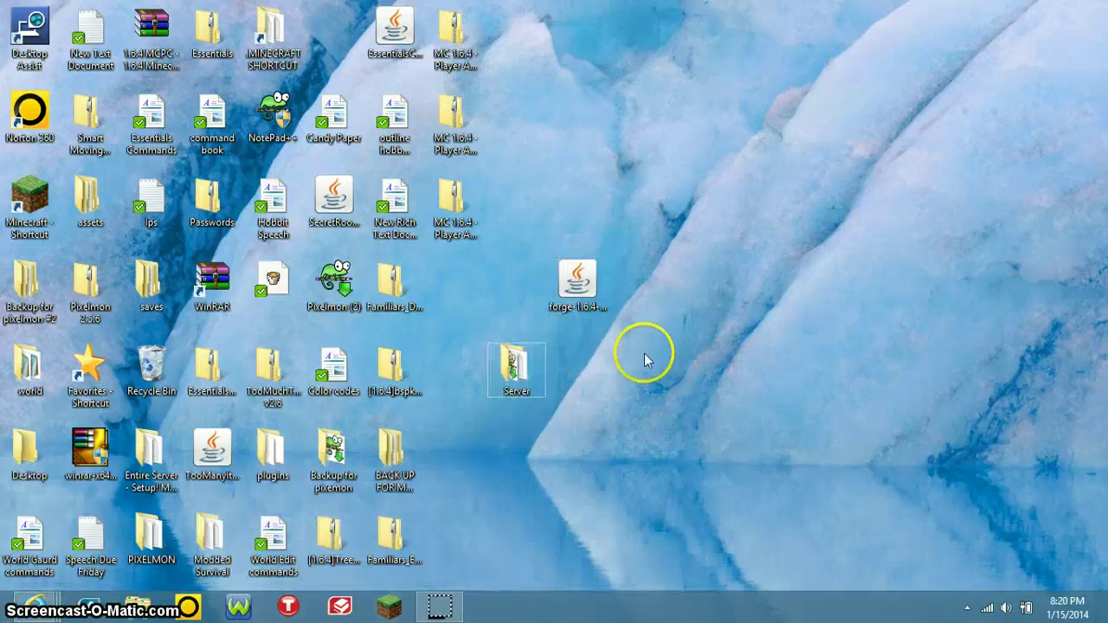
left_click(693, 468)
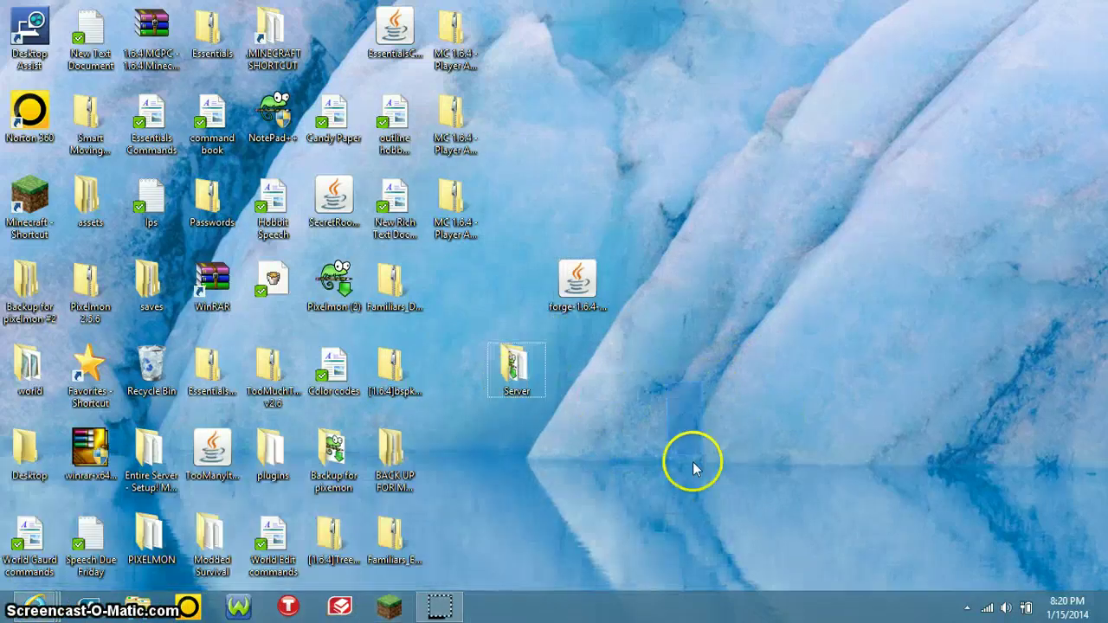
Step: Look over the contents of the Server folder, close it, and move the folder directly below the Forge installer on the desktop
double_click(504, 372)
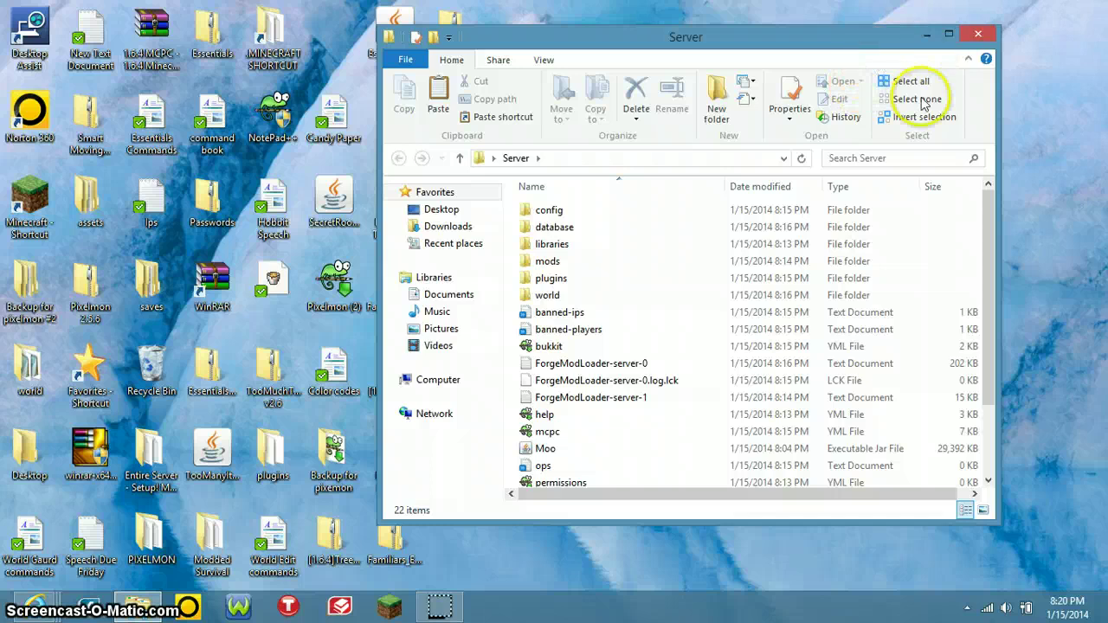
left_click(976, 37)
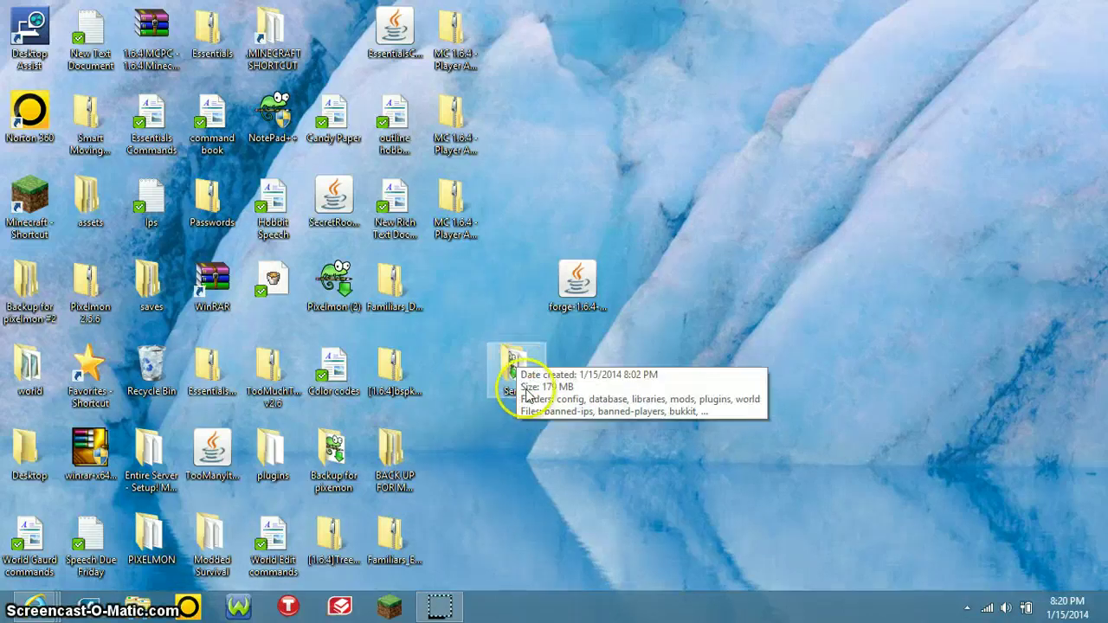
left_click_drag(507, 395, 571, 368)
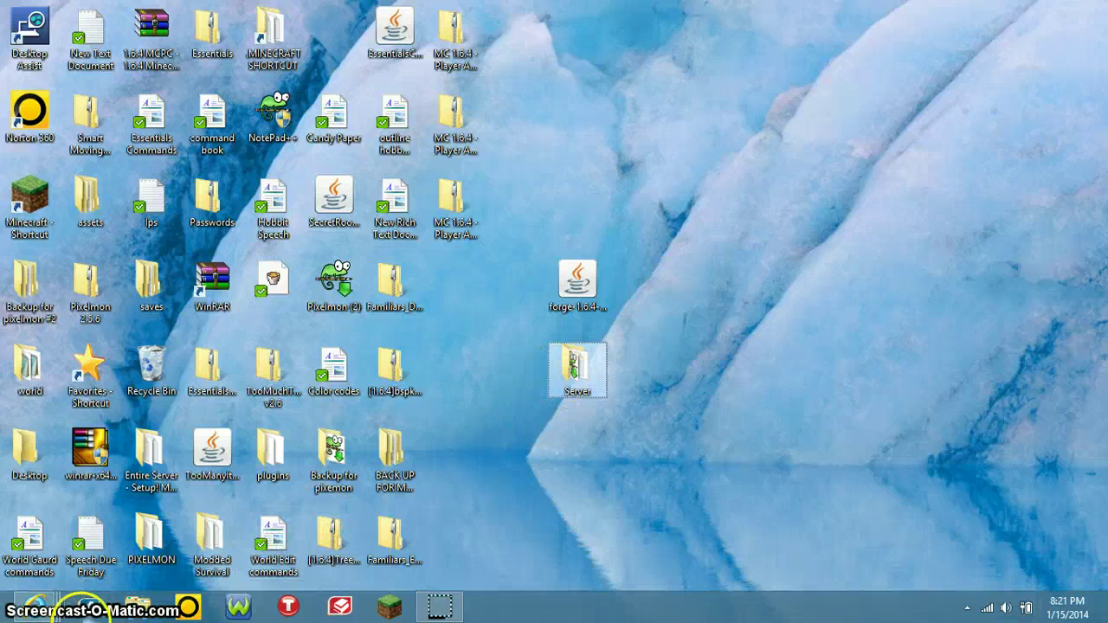